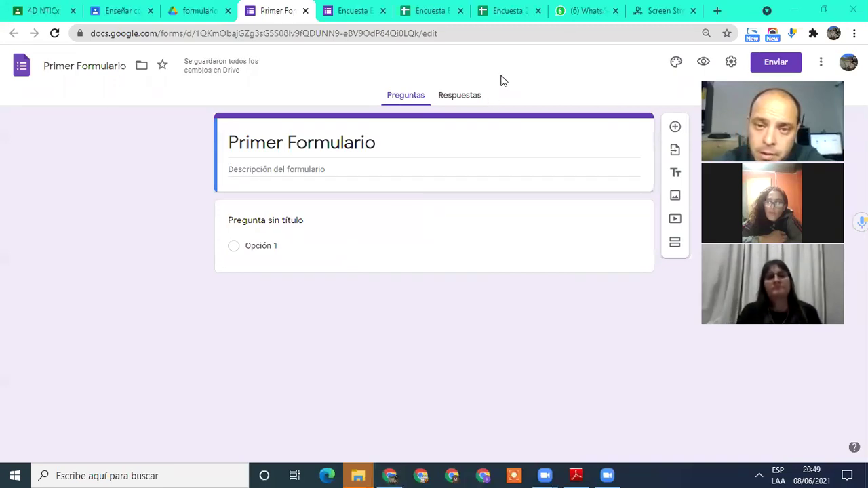
Enter "Llenar el siguiente formulario" as the form's description.
{"action": "left_click", "coordinate": [277, 174]}
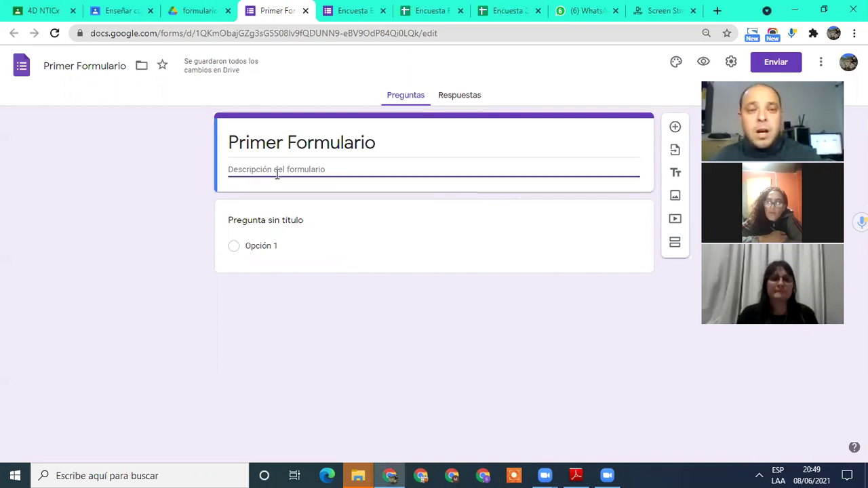
{"action": "type", "text": "Llenar el si"}
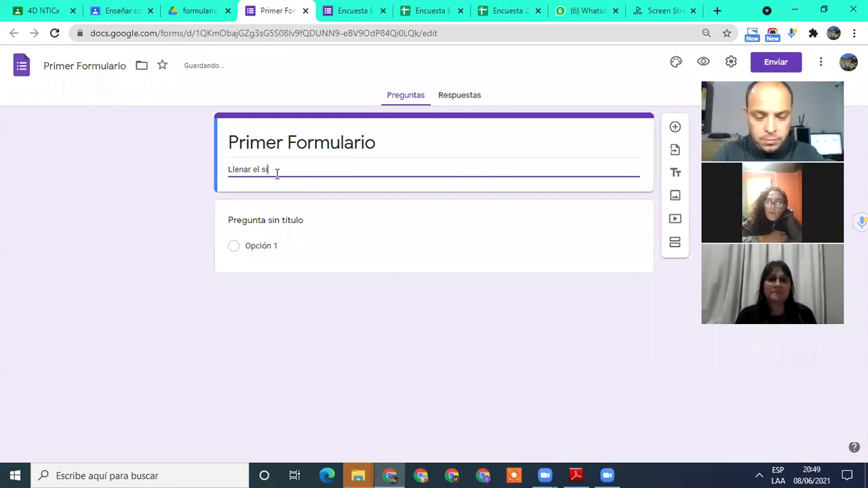
{"action": "type", "text": "guiente formulario"}
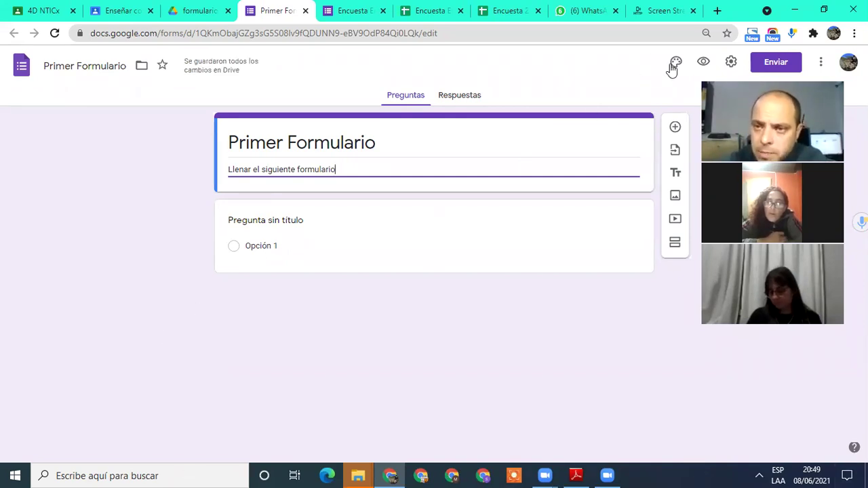
Enable "Recopilar correos electrónicos" in the form's general settings and save the configuration.
{"action": "left_click", "coordinate": [730, 62]}
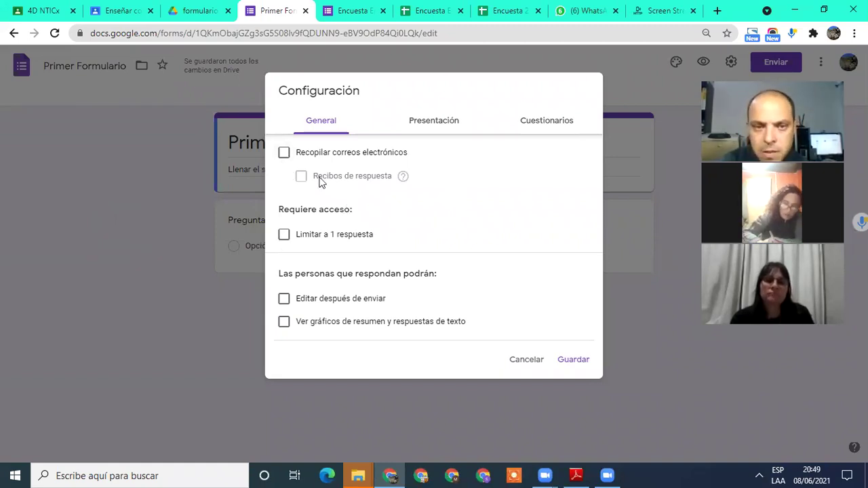
{"action": "left_click", "coordinate": [284, 156]}
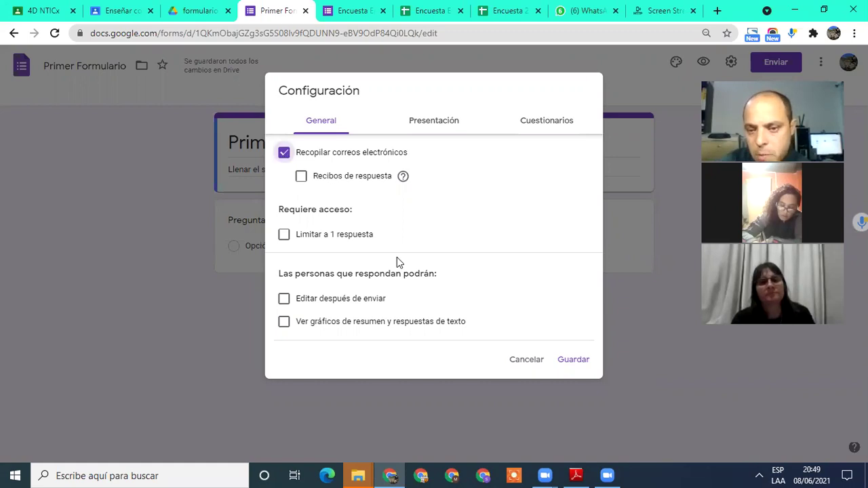
{"action": "left_click", "coordinate": [570, 360]}
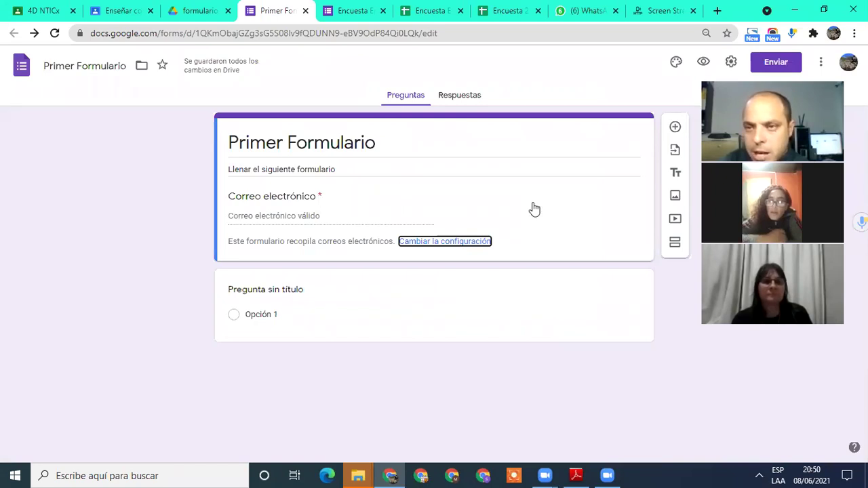
{"action": "left_click", "coordinate": [444, 242]}
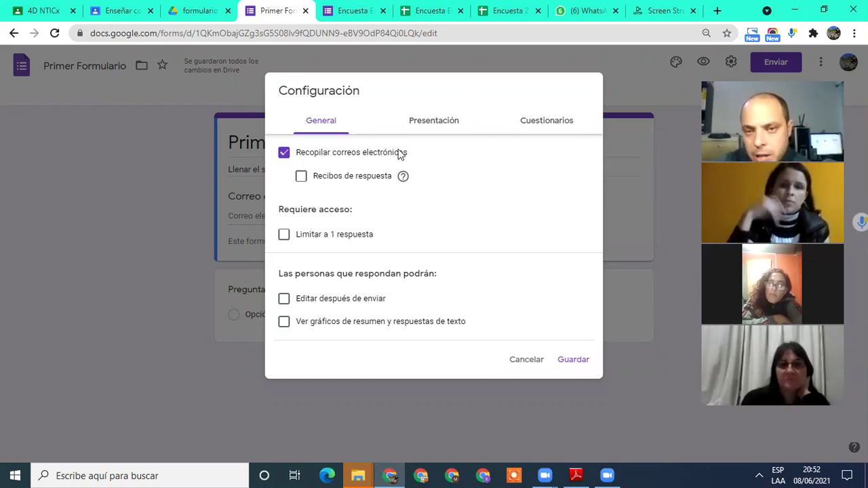
{"action": "left_click", "coordinate": [536, 132]}
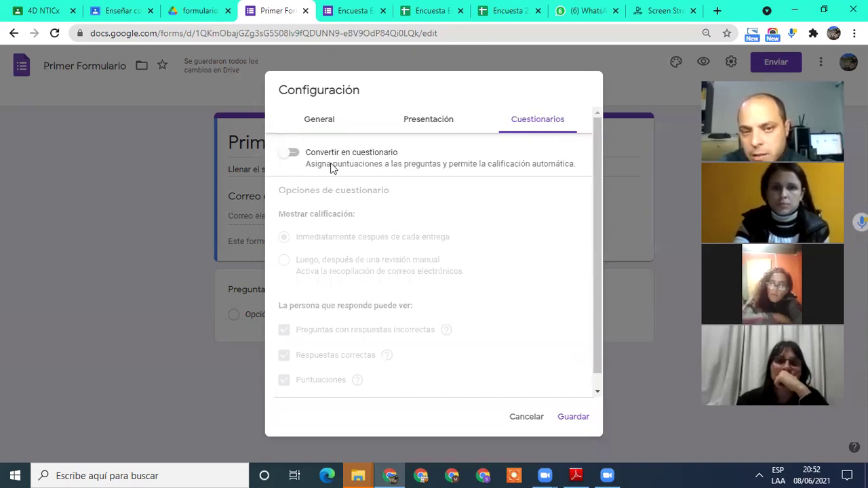
{"action": "left_click", "coordinate": [289, 154]}
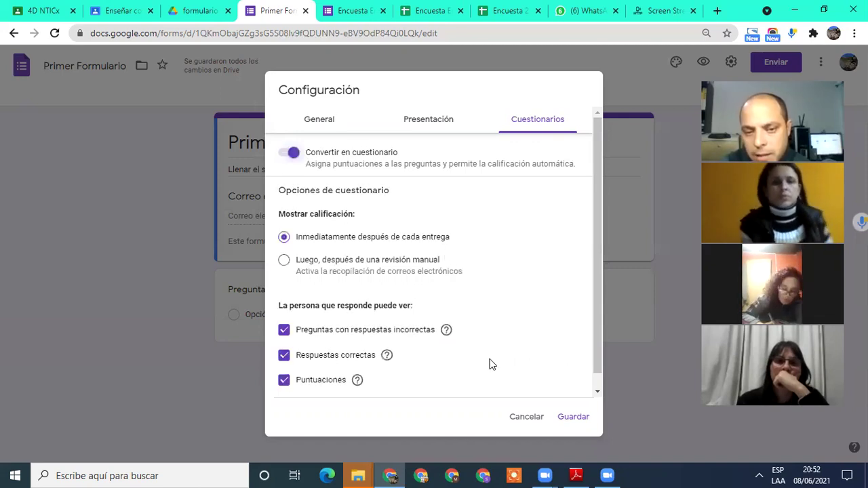
{"action": "scroll", "coordinate": [341, 383], "scroll_direction": "down", "scroll_amount": 1}
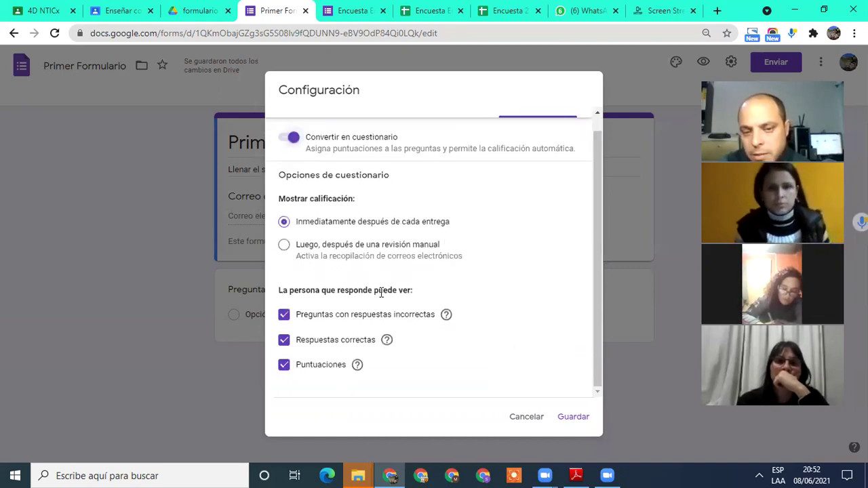
{"action": "left_click", "coordinate": [289, 138]}
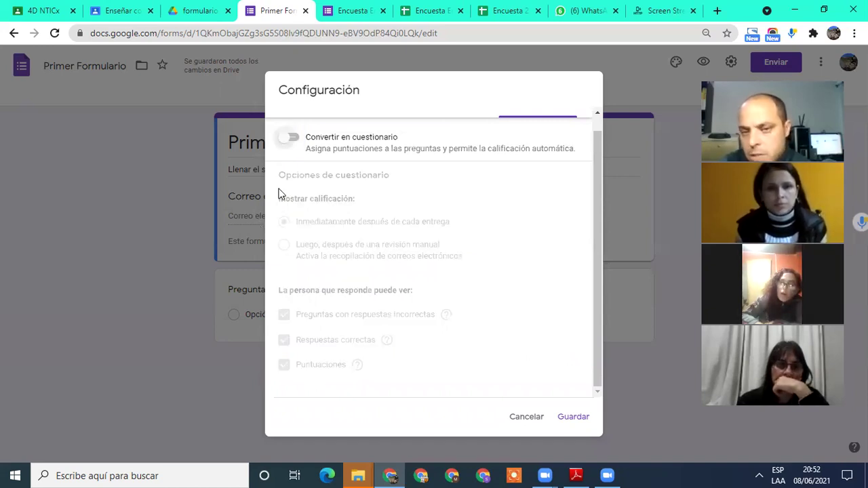
{"action": "left_click", "coordinate": [290, 141]}
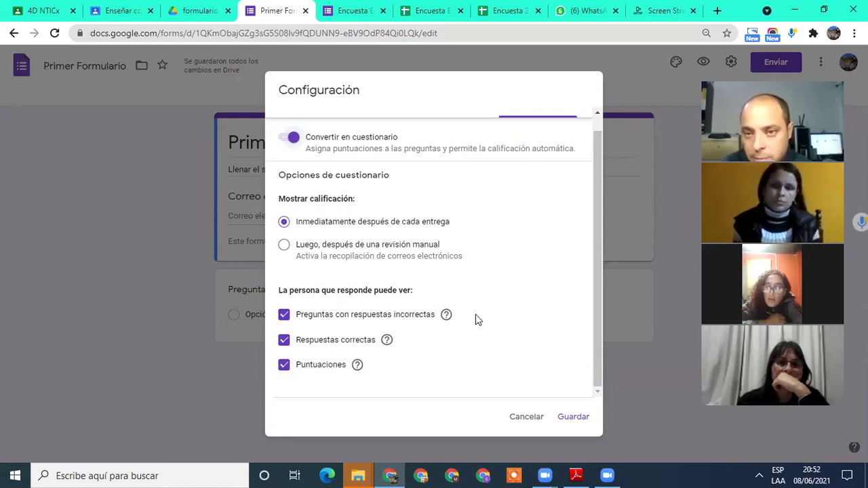
{"action": "scroll", "coordinate": [453, 264], "scroll_direction": "up", "scroll_amount": 1}
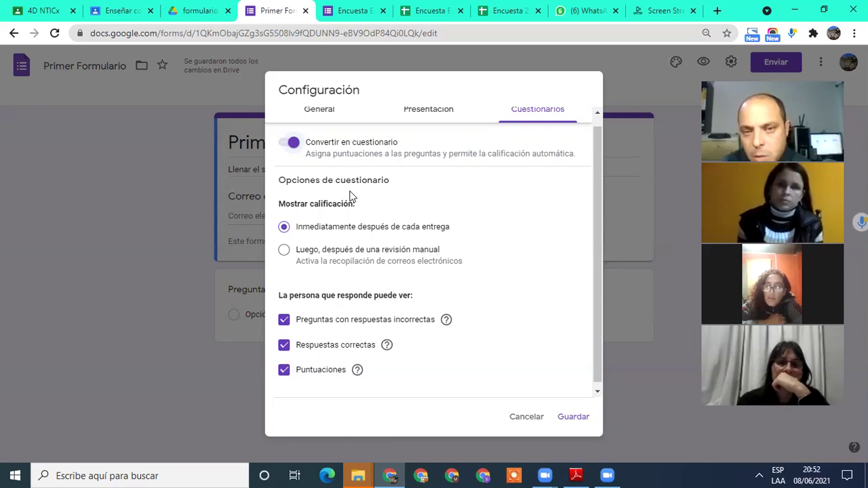
{"action": "scroll", "coordinate": [349, 196], "scroll_direction": "down", "scroll_amount": 1}
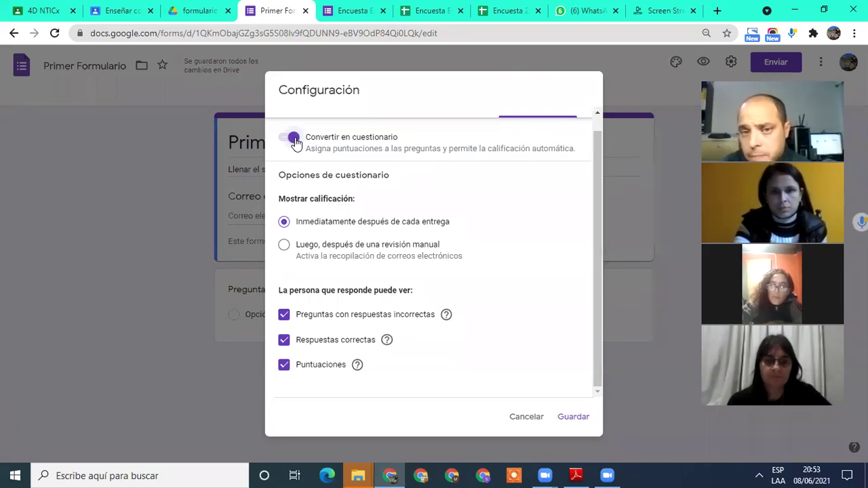
{"action": "left_click", "coordinate": [199, 171]}
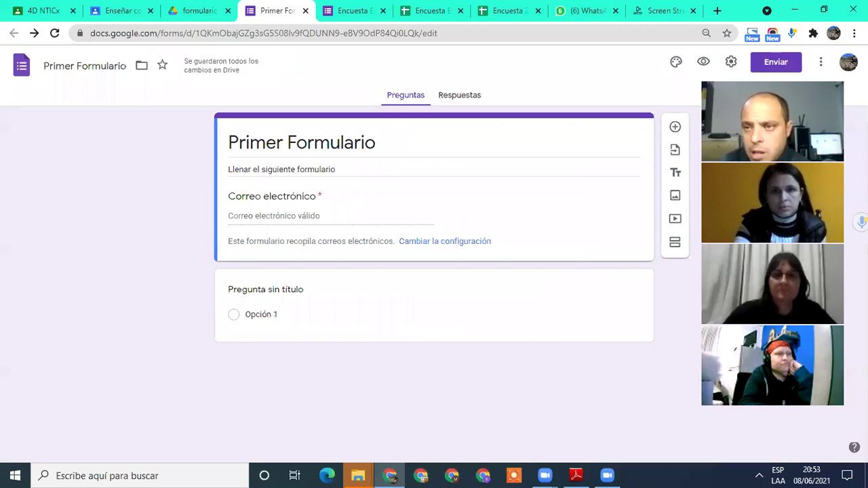
Turn on "Convertir en cuestionario" in the form's quiz settings and save the configuration.
{"action": "left_click", "coordinate": [729, 64]}
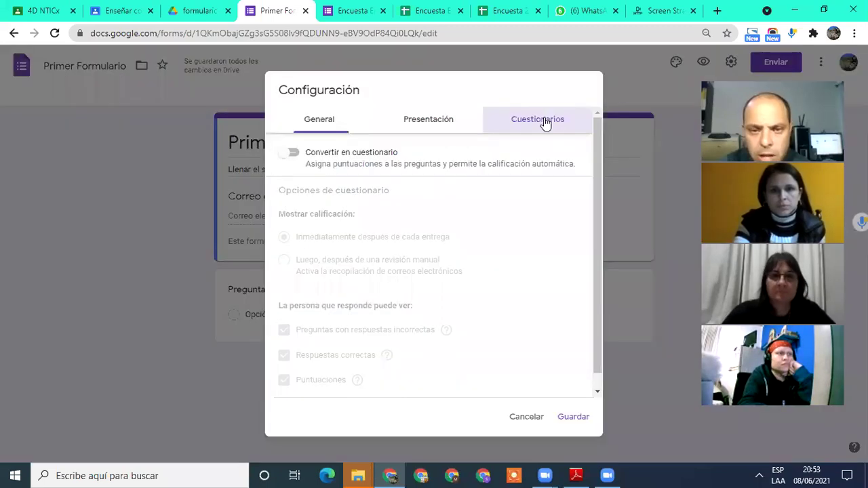
{"action": "left_click", "coordinate": [545, 122]}
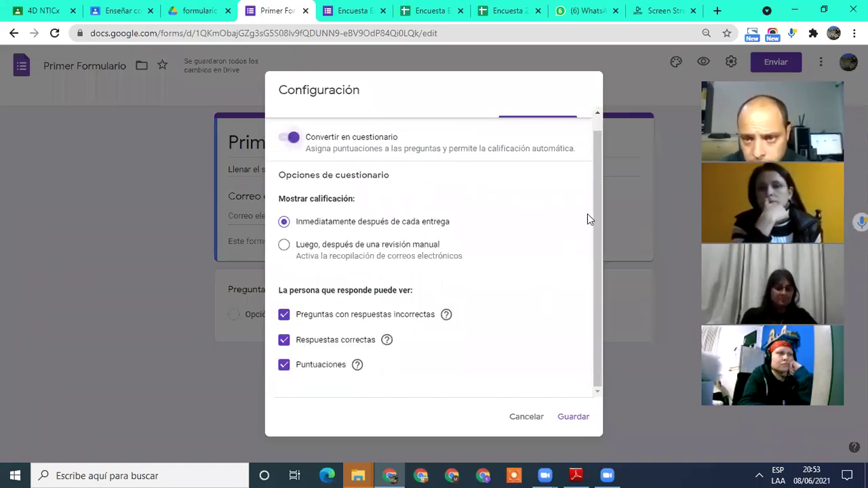
{"action": "scroll", "coordinate": [600, 153], "scroll_direction": "up", "scroll_amount": 1}
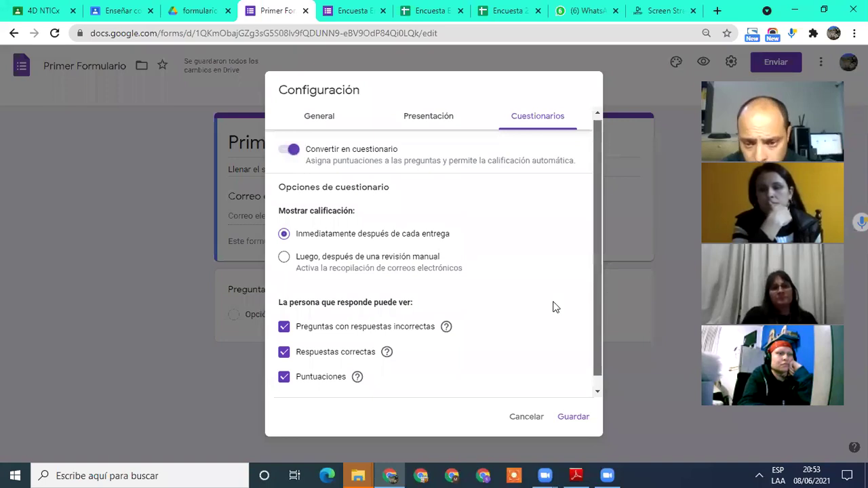
{"action": "scroll", "coordinate": [553, 307], "scroll_direction": "up", "scroll_amount": 1}
{"action": "scroll", "coordinate": [561, 364], "scroll_direction": "down", "scroll_amount": 1}
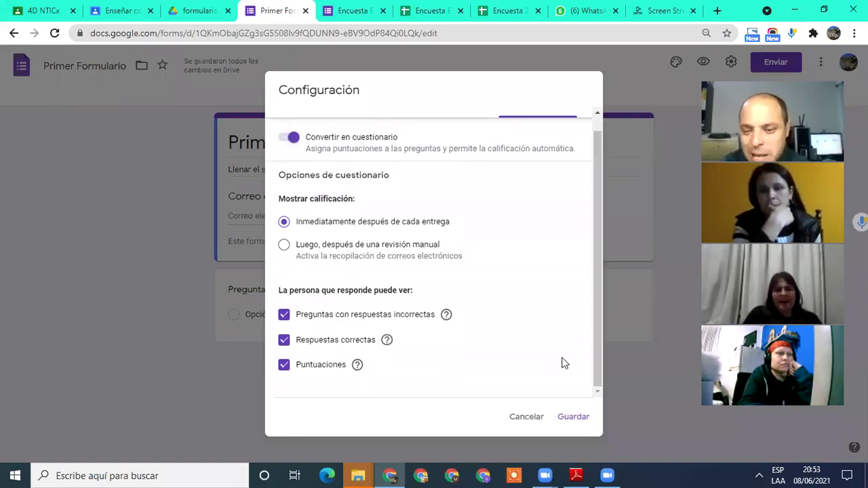
{"action": "left_click", "coordinate": [571, 418]}
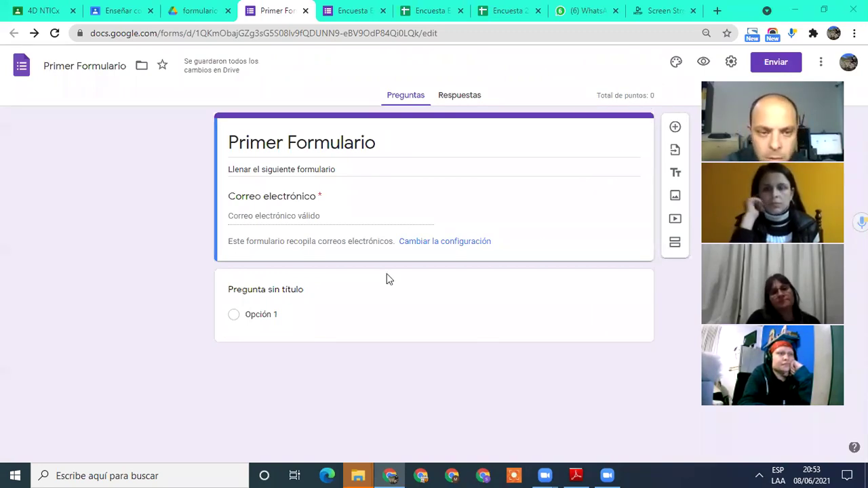
Title the untitled question "Apellido" and add a second question titled "Nombres".
{"action": "left_click", "coordinate": [250, 298]}
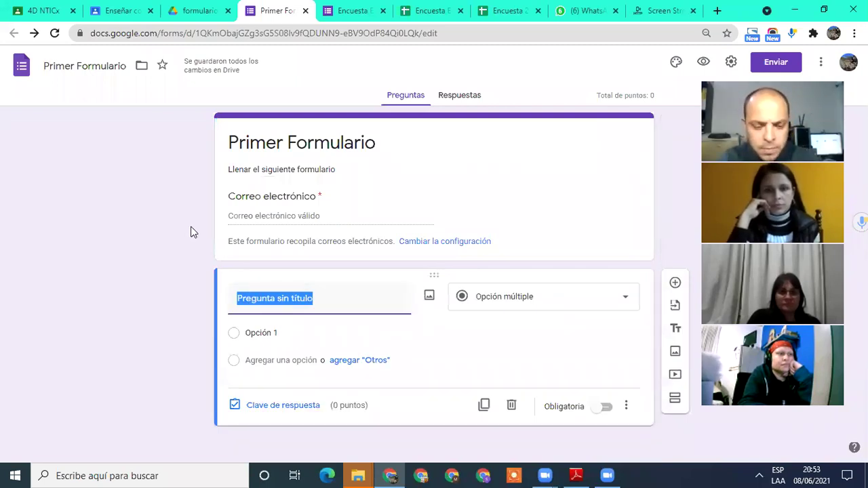
{"action": "type", "text": "Apellido"}
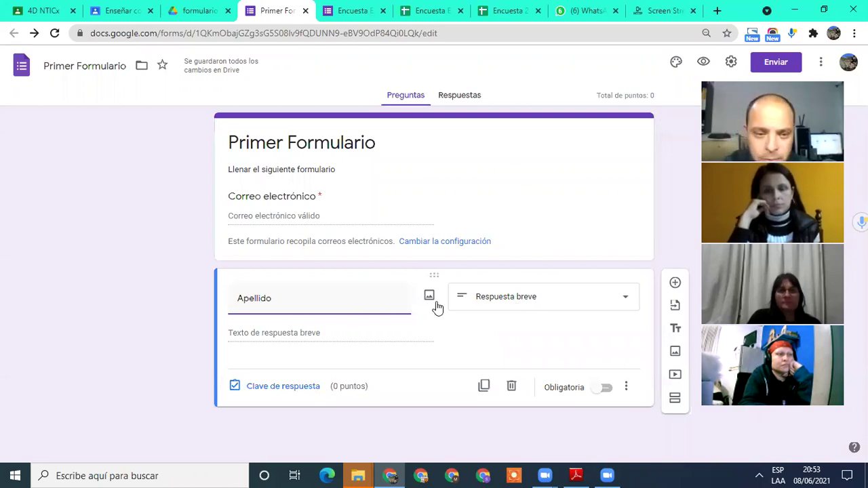
{"action": "left_click", "coordinate": [675, 285]}
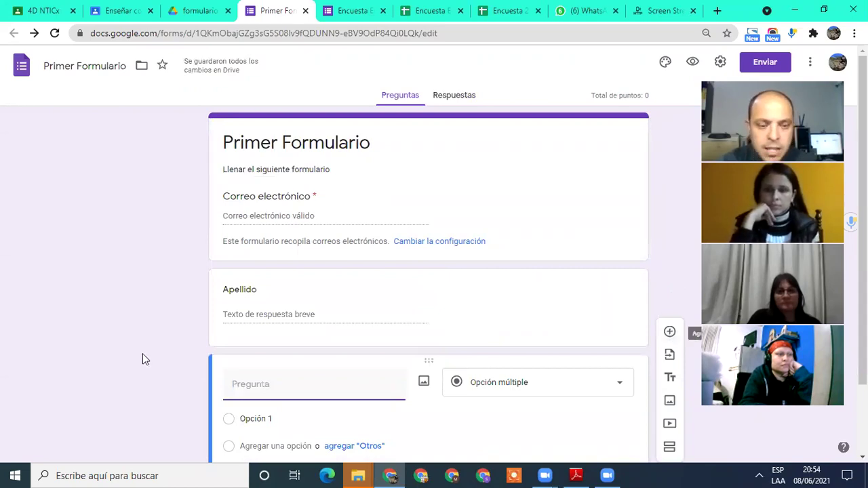
{"action": "type", "text": "No"}
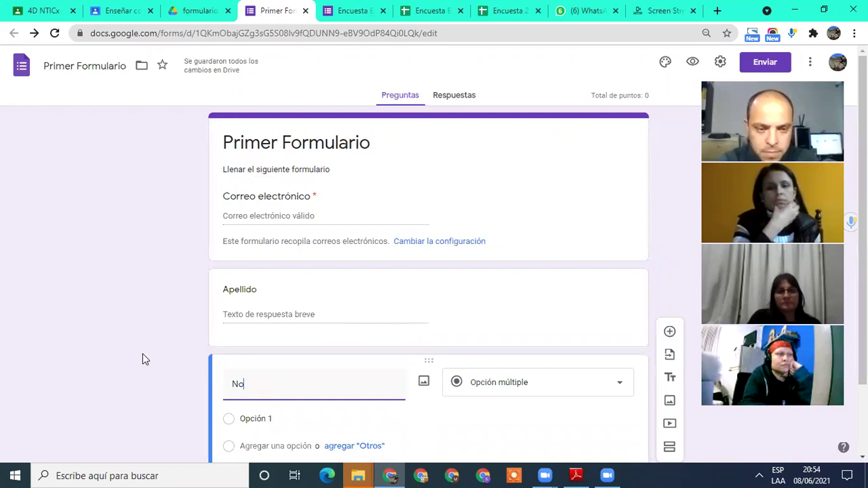
{"action": "type", "text": "mbres"}
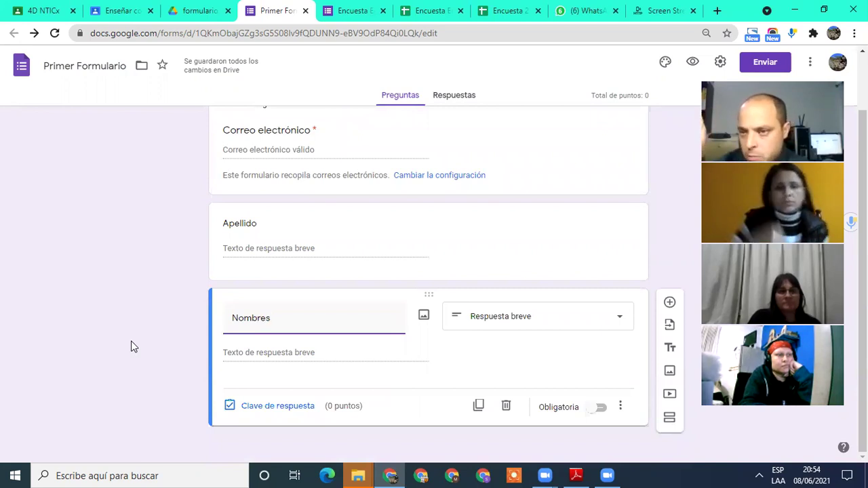
Add a third question titled "4 es un número RACIONAL" below "Nombres".
{"action": "left_click", "coordinate": [670, 304]}
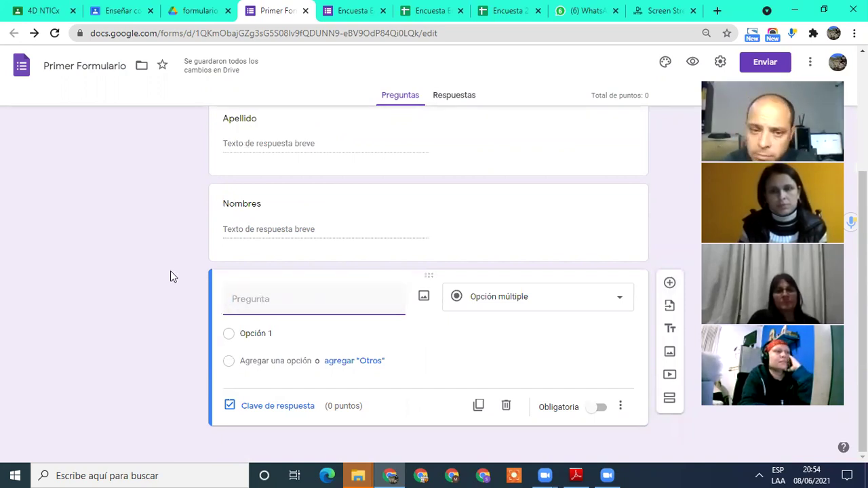
{"action": "type", "text": "4"}
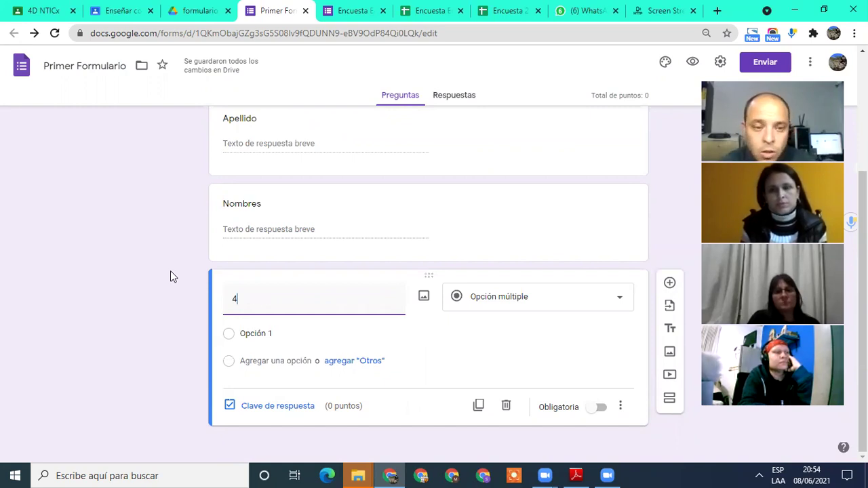
{"action": "type", "text": " es "}
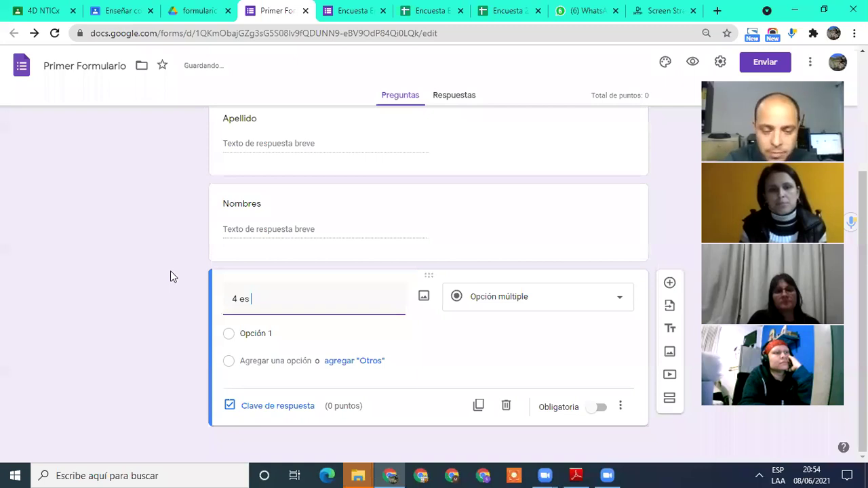
{"action": "type", "text": "un nu"}
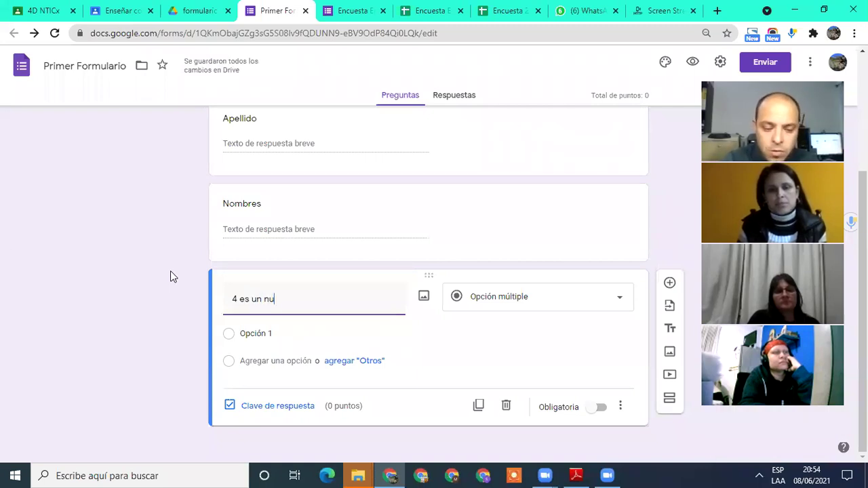
{"action": "type", "text": "m"}
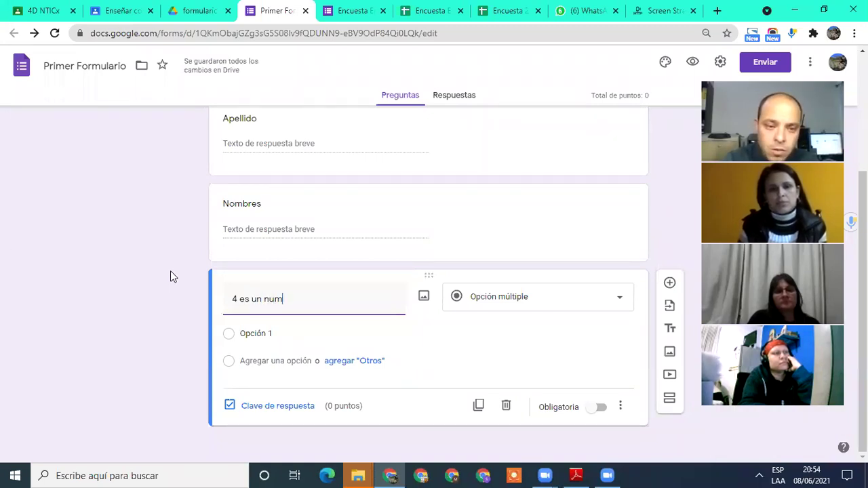
{"action": "key", "text": "BackSpace"}
{"action": "key", "text": "BackSpace"}
{"action": "type", "text": "úmero"}
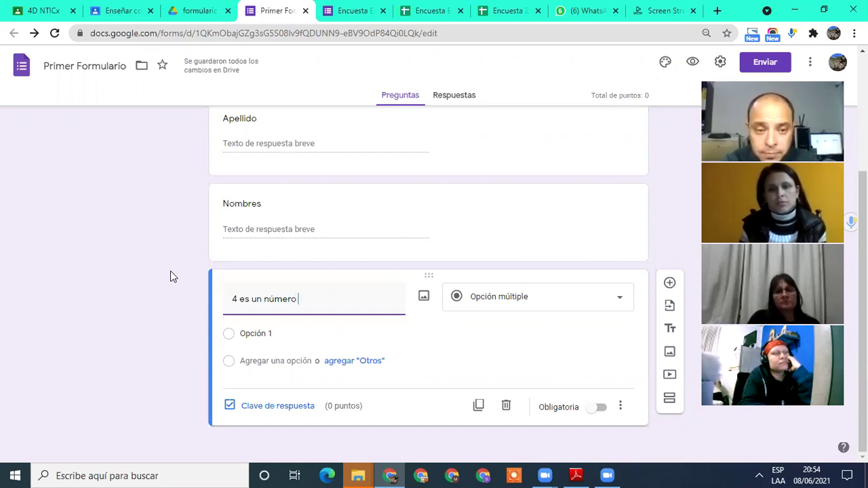
{"action": "type", "text": "RA"}
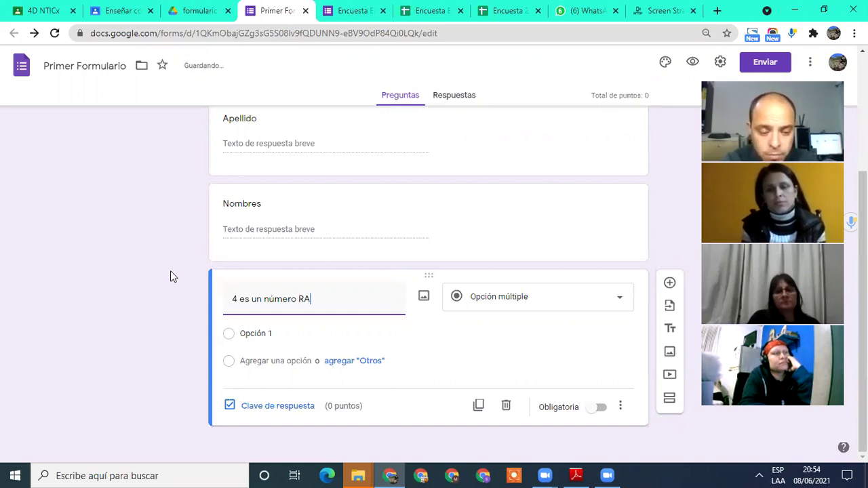
{"action": "type", "text": "CIONAL"}
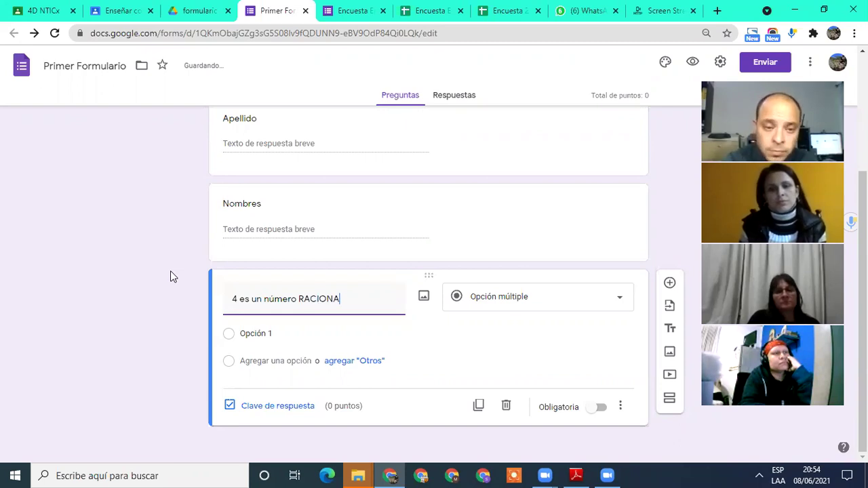
Enclose the new question's title in question marks so it reads "¿4 es un número RACIONAL?".
{"action": "left_click", "coordinate": [233, 299]}
{"action": "type", "text": "¿4"}
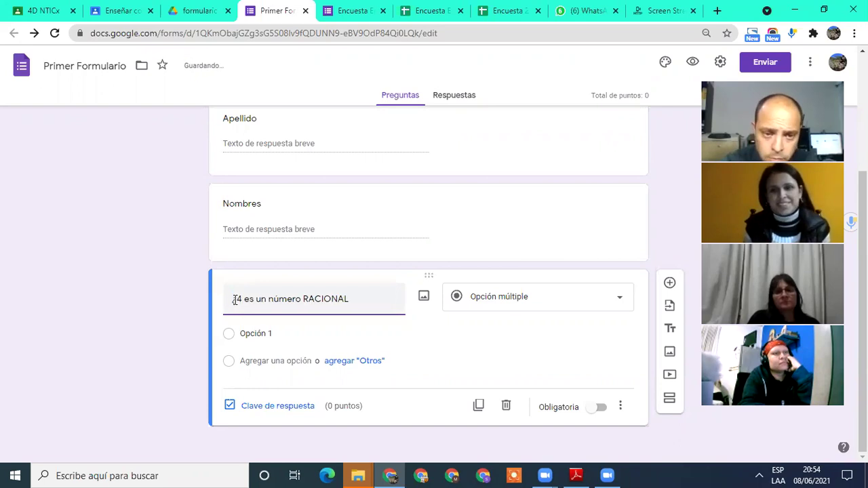
{"action": "left_click", "coordinate": [365, 299]}
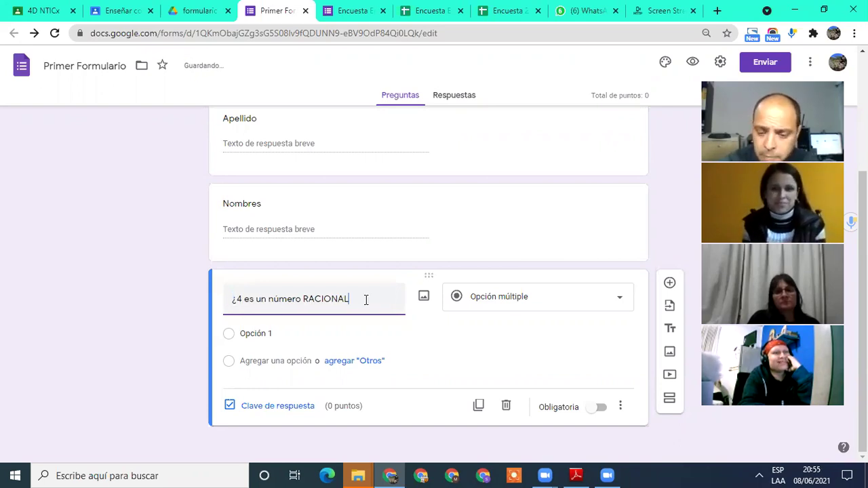
{"action": "type", "text": "'"}
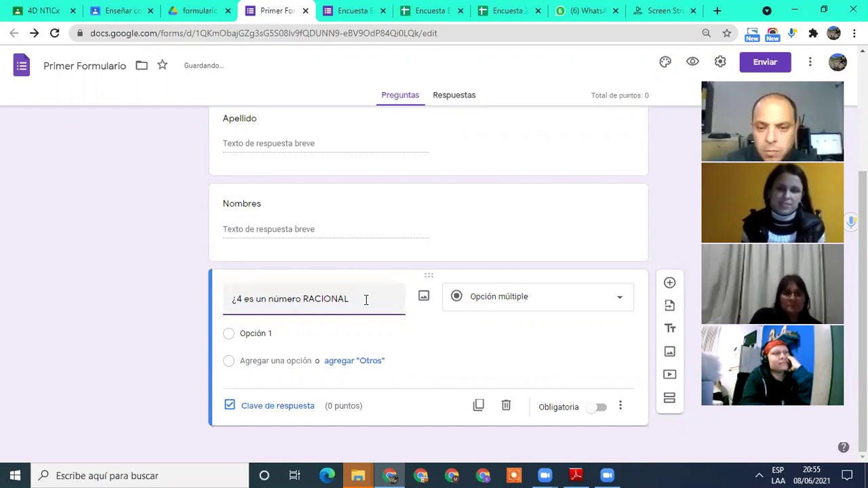
{"action": "key", "text": "BackSpace"}
{"action": "type", "text": "?"}
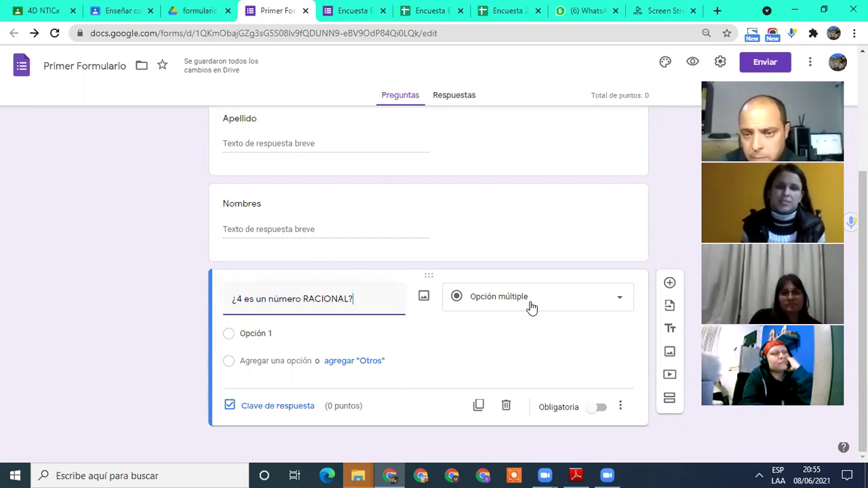
Choose "Opción múltiple" as the type of the rational number question and enter the options "Si" and "No".
{"action": "left_click", "coordinate": [623, 301]}
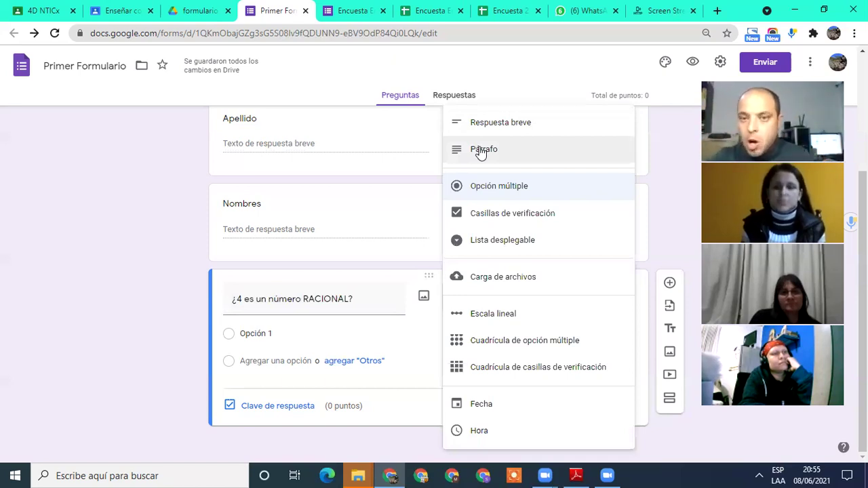
{"action": "left_click", "coordinate": [489, 192]}
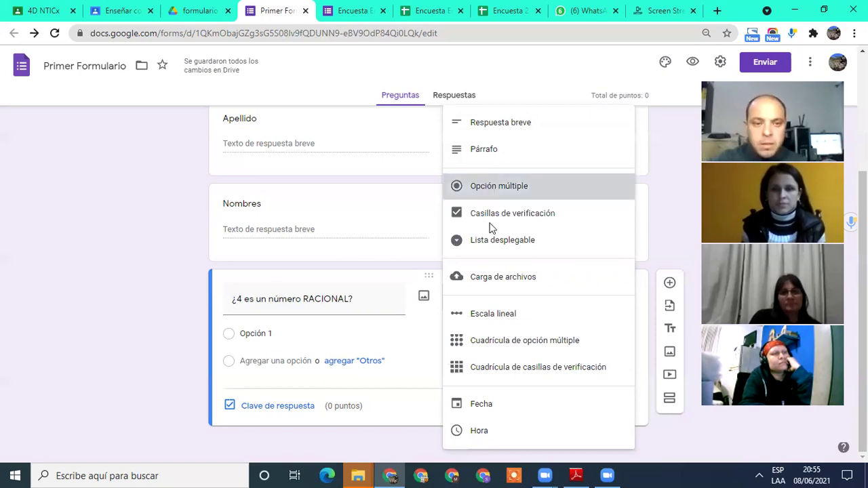
{"action": "left_click", "coordinate": [256, 334]}
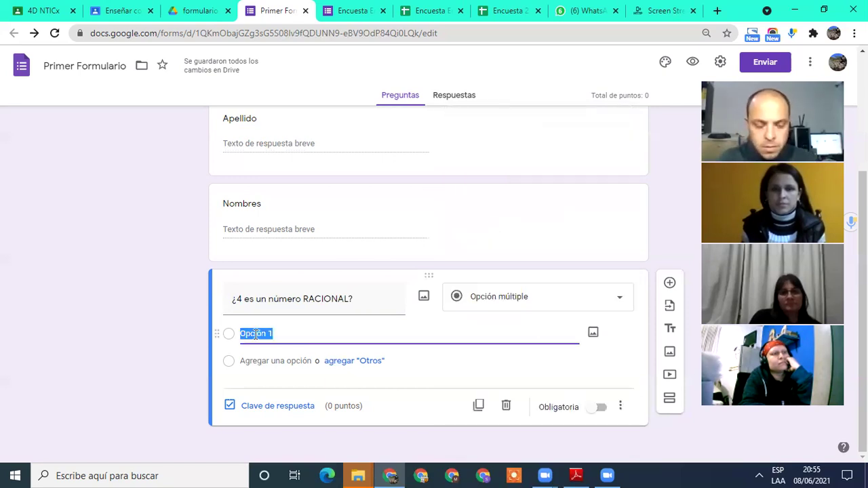
{"action": "type", "text": "Si"}
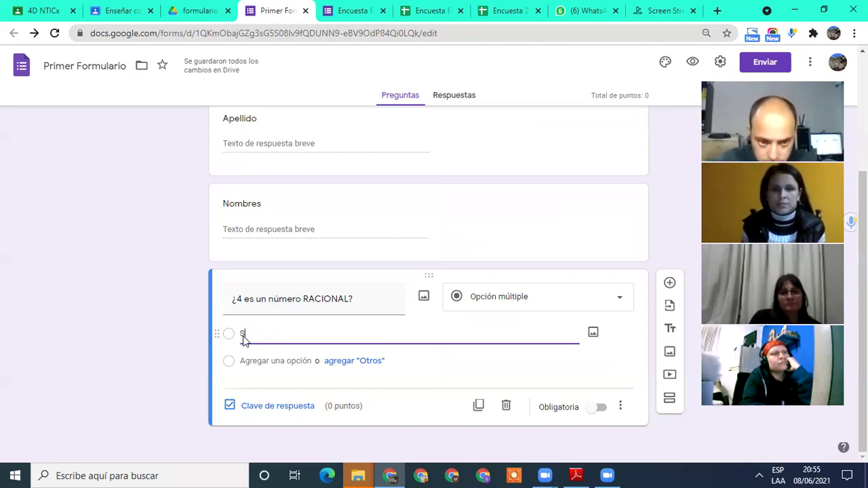
{"action": "left_click", "coordinate": [259, 364]}
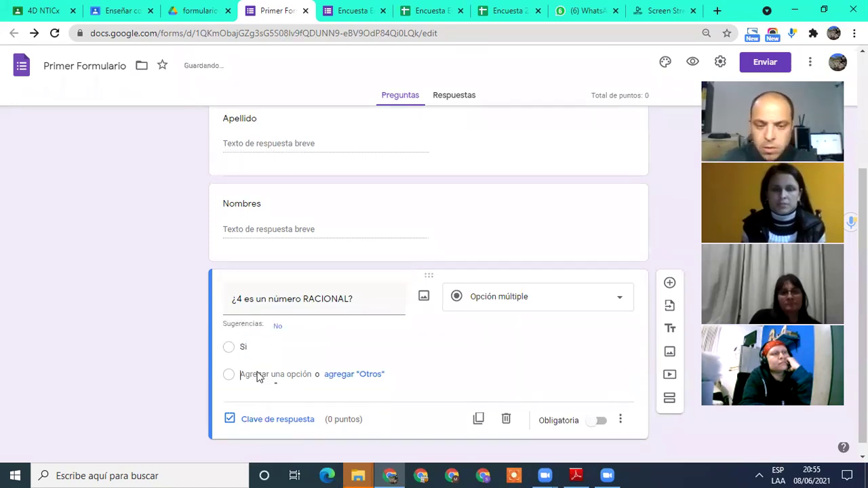
{"action": "type", "text": "No"}
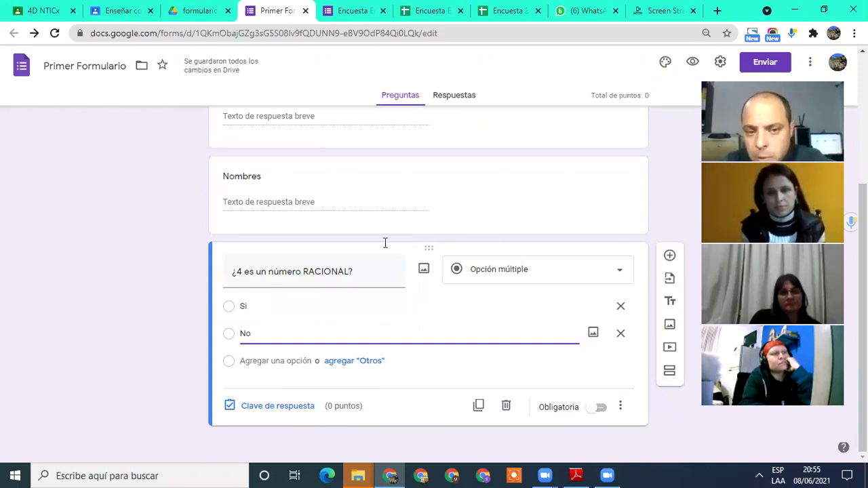
Make the "Apellido" question mandatory with the "Obligatoria" setting.
{"action": "scroll", "coordinate": [385, 244], "scroll_direction": "up", "scroll_amount": 3}
{"action": "scroll", "coordinate": [324, 215], "scroll_direction": "down", "scroll_amount": 2}
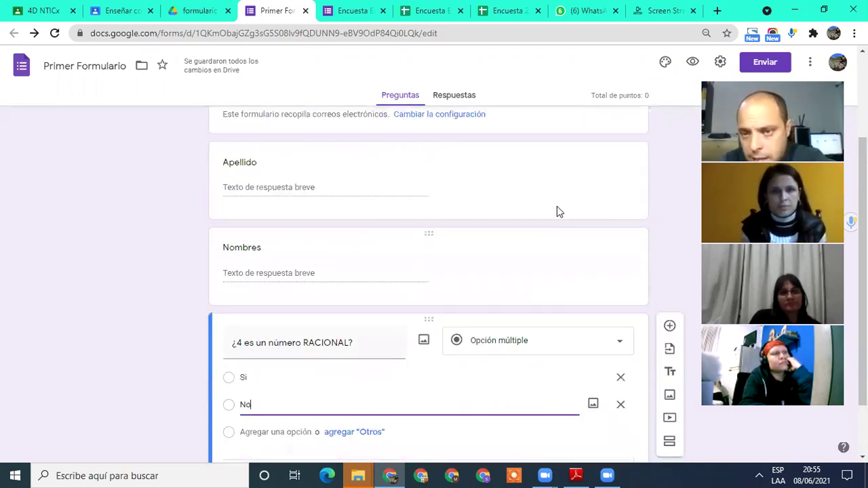
{"action": "left_click", "coordinate": [251, 177]}
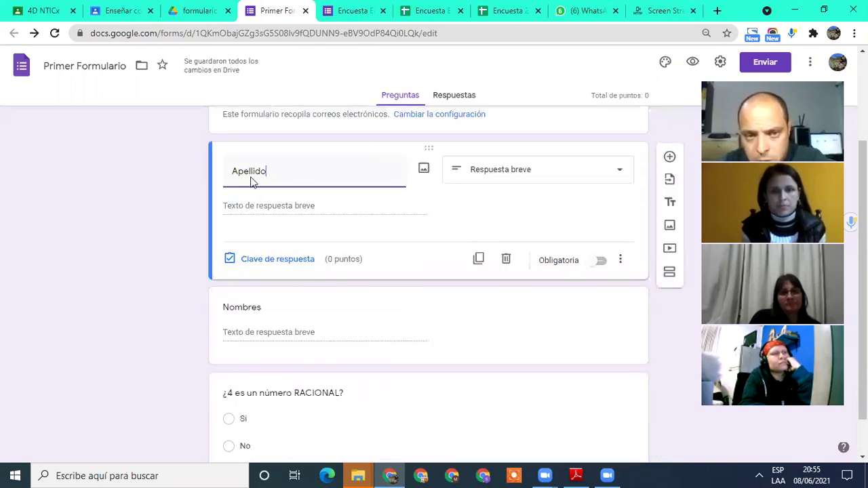
{"action": "left_click", "coordinate": [594, 264]}
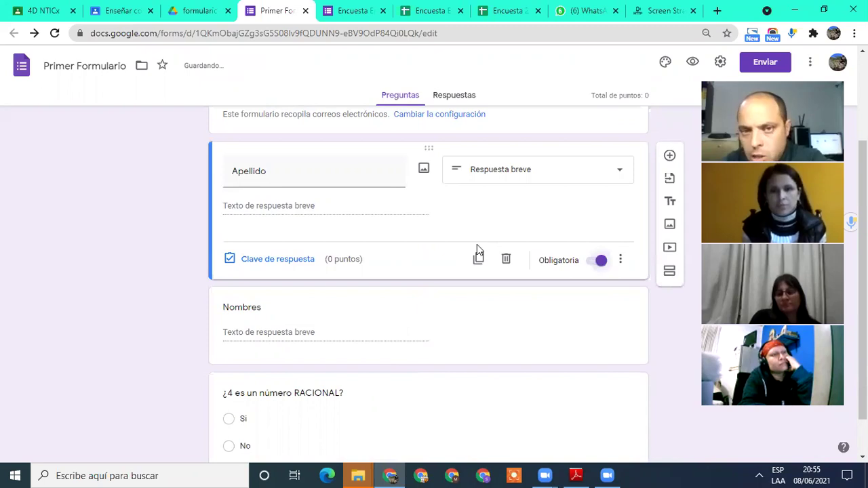
{"action": "scroll", "coordinate": [323, 211], "scroll_direction": "up", "scroll_amount": 2}
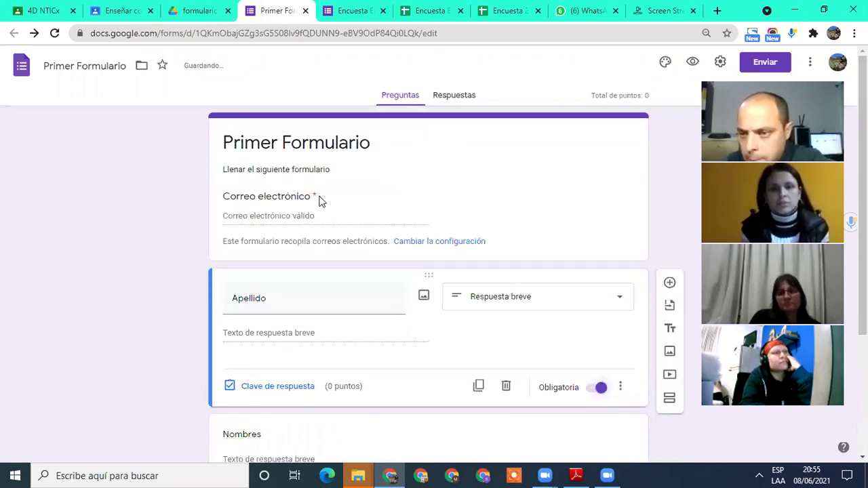
{"action": "scroll", "coordinate": [535, 250], "scroll_direction": "down", "scroll_amount": 1}
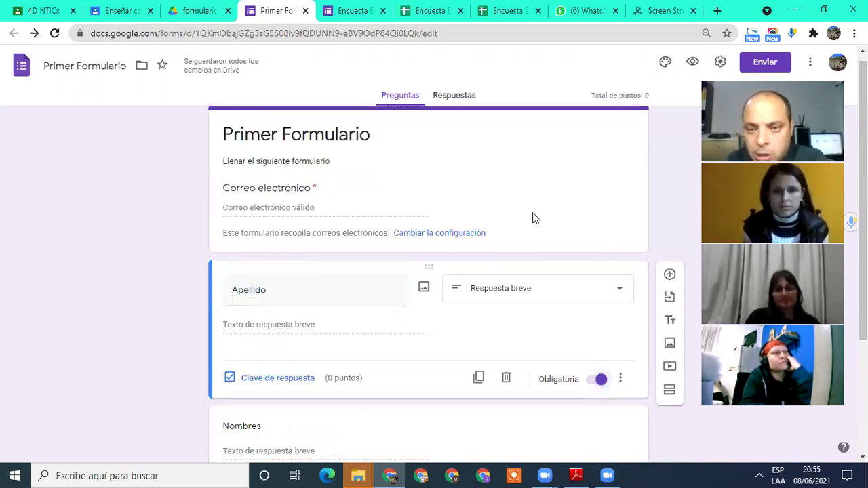
Check the answer key settings of the "Apellido" question.
{"action": "scroll", "coordinate": [532, 218], "scroll_direction": "down", "scroll_amount": 3}
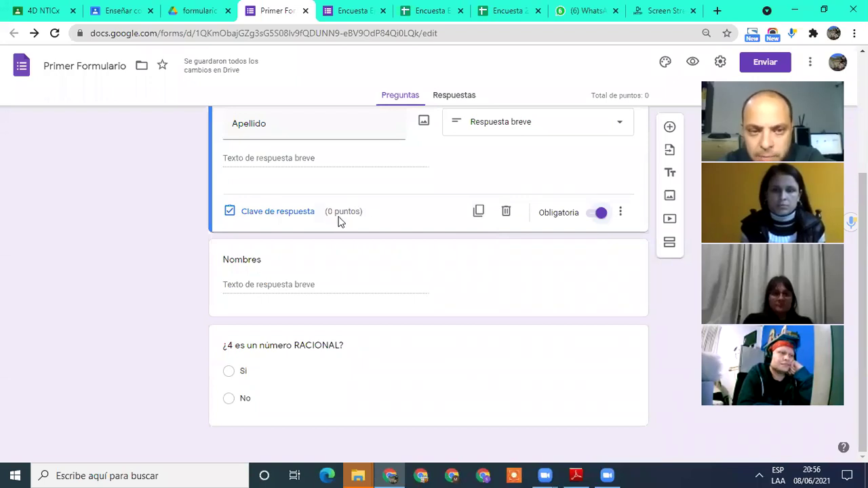
{"action": "left_click", "coordinate": [295, 224]}
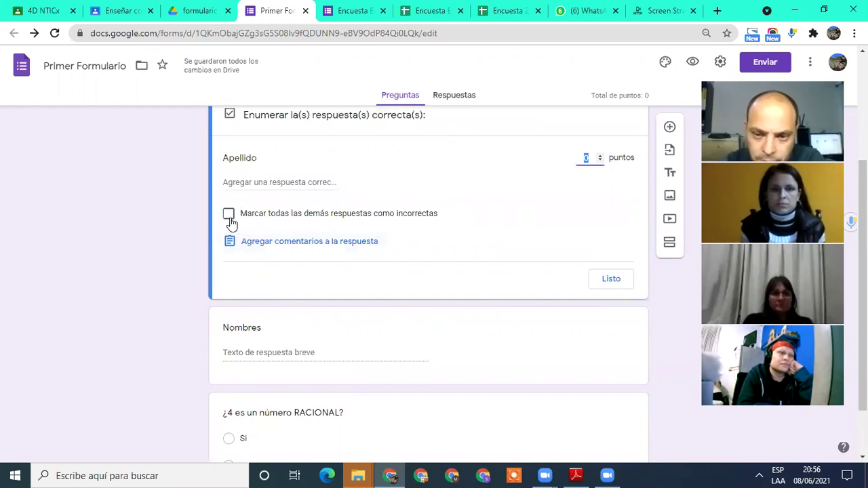
{"action": "left_click", "coordinate": [368, 305]}
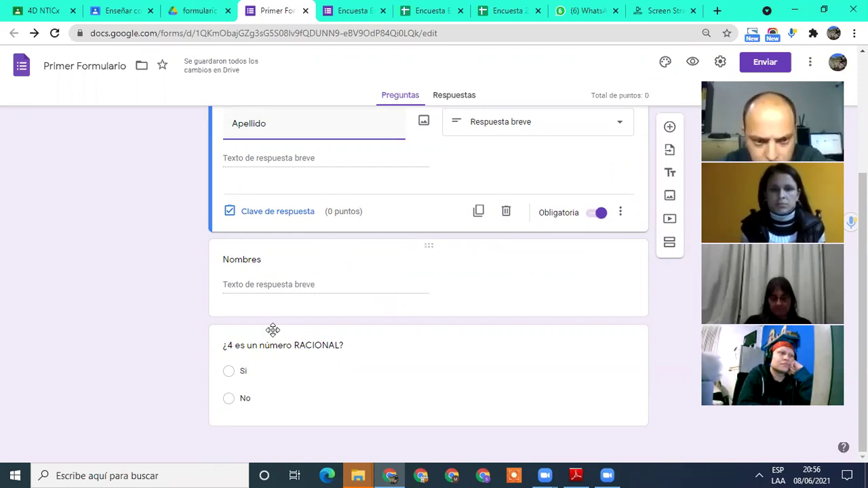
Mark "Si" as the correct answer in the answer key of "¿4 es un número RACIONAL?".
{"action": "left_click", "coordinate": [444, 333]}
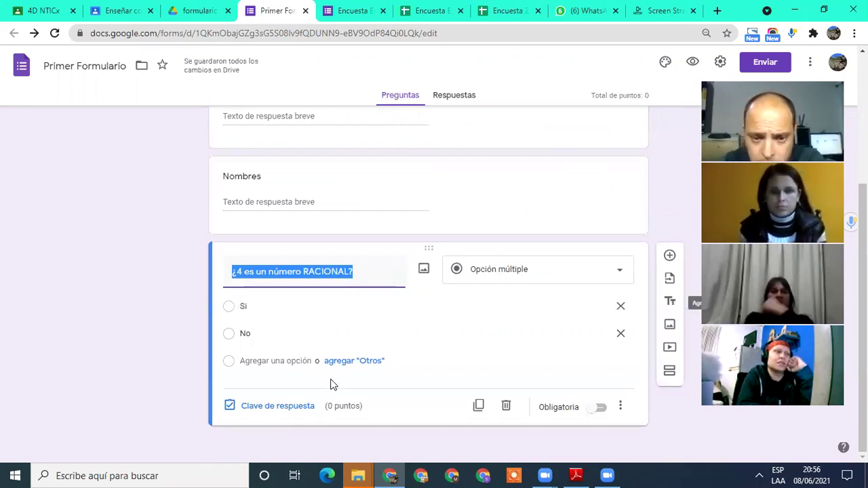
{"action": "left_click", "coordinate": [230, 409]}
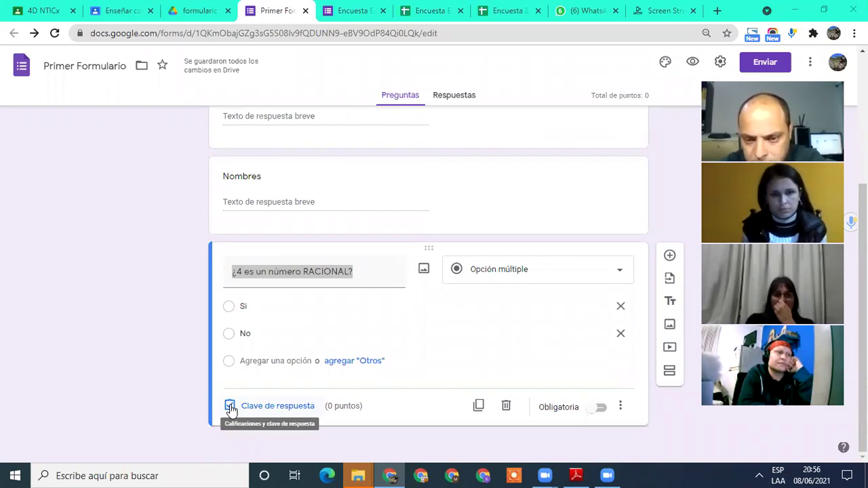
{"action": "left_click", "coordinate": [599, 408]}
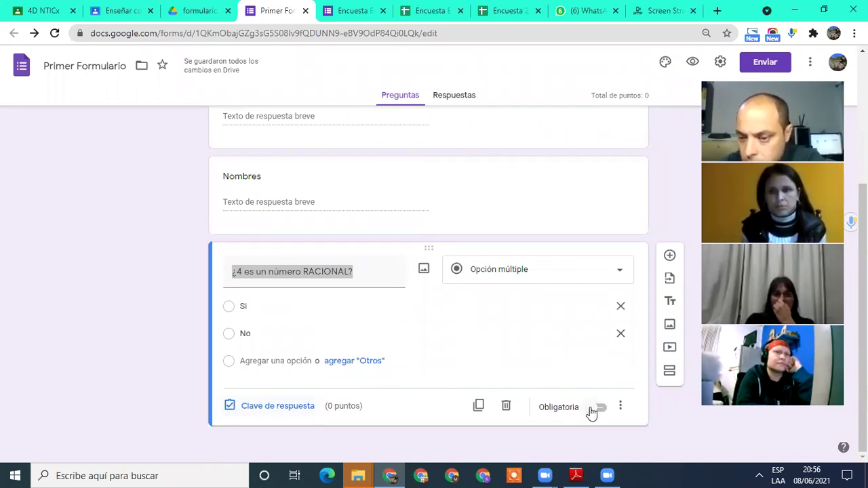
{"action": "left_click", "coordinate": [258, 411]}
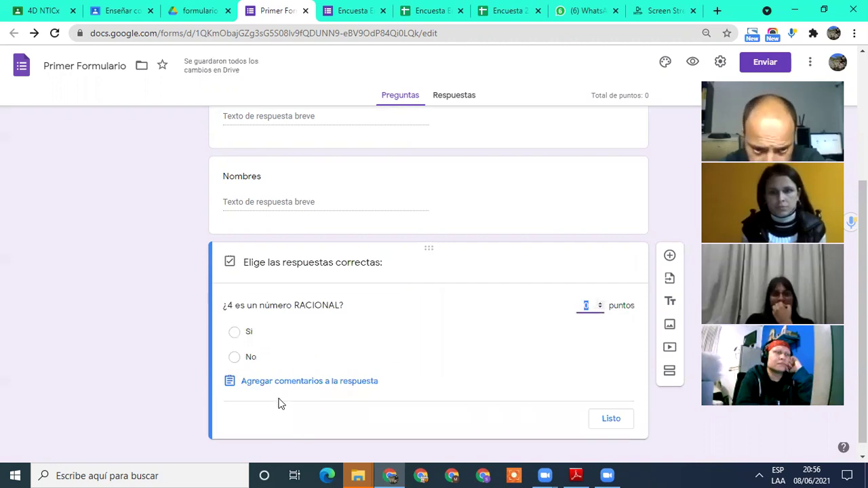
{"action": "left_click", "coordinate": [234, 332]}
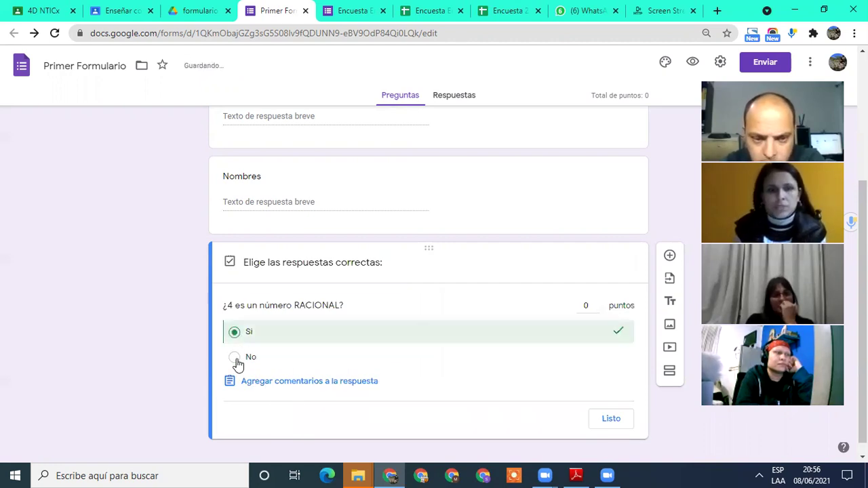
{"action": "left_click", "coordinate": [236, 360]}
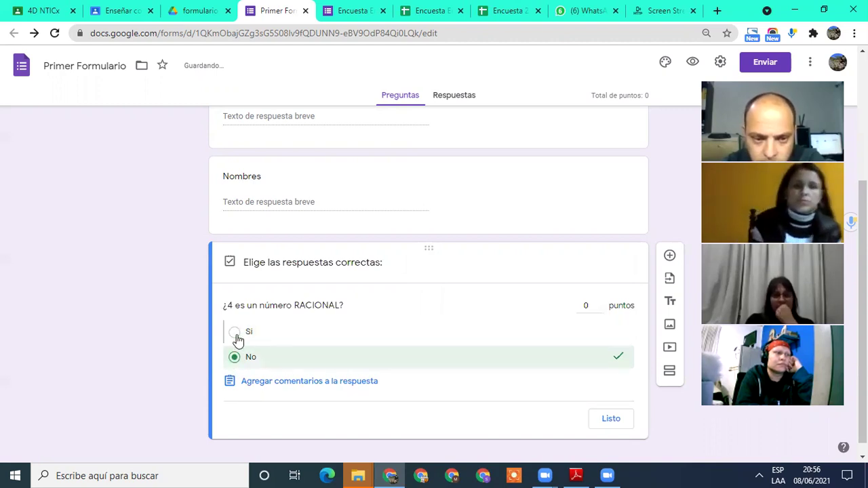
{"action": "left_click", "coordinate": [236, 355]}
{"action": "left_click", "coordinate": [407, 338]}
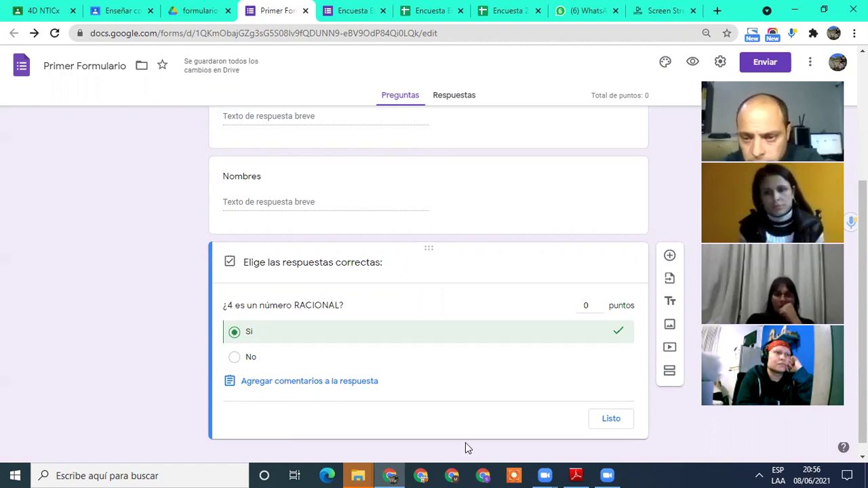
Set the value of "¿4 es un número RACIONAL?" to 2 points and finish its answer key.
{"action": "left_click", "coordinate": [586, 305]}
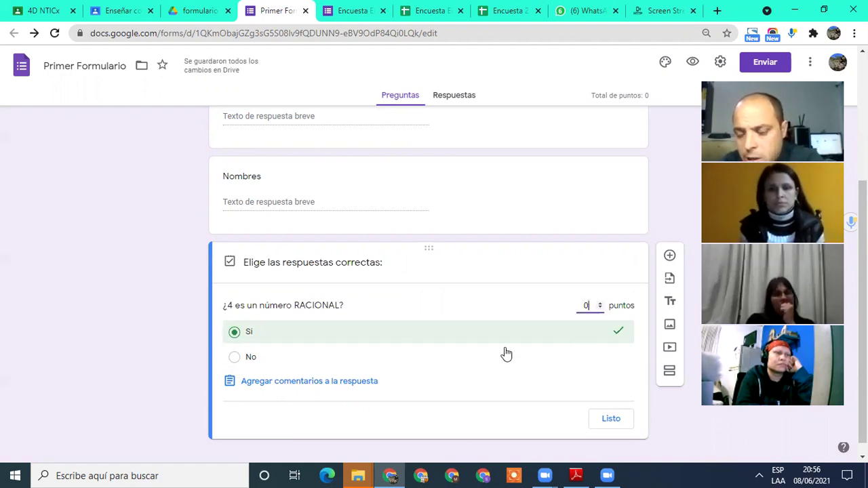
{"action": "key", "text": "BackSpace"}
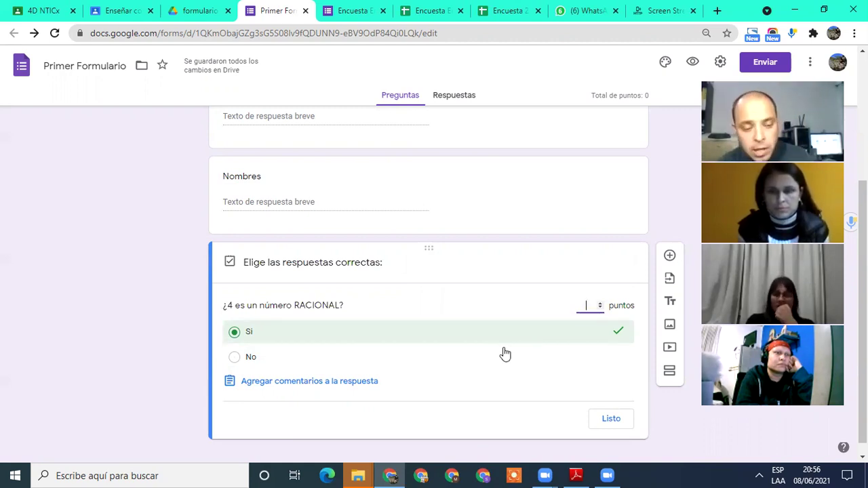
{"action": "type", "text": "2"}
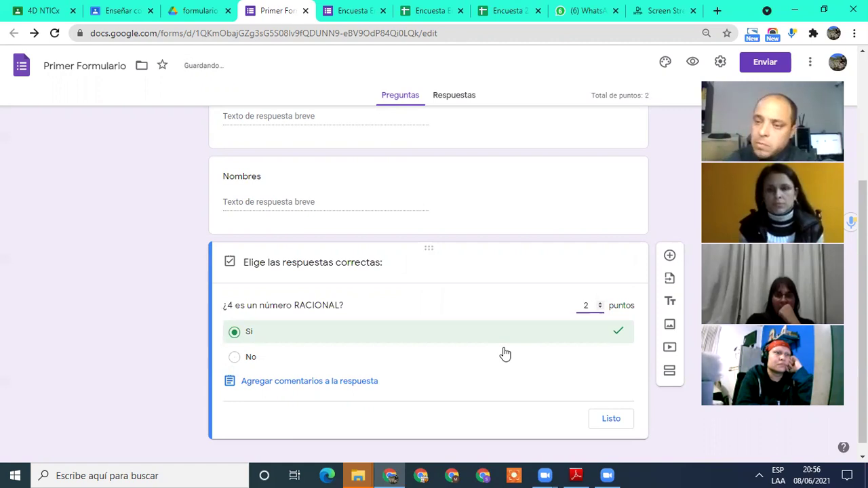
{"action": "left_click", "coordinate": [613, 425]}
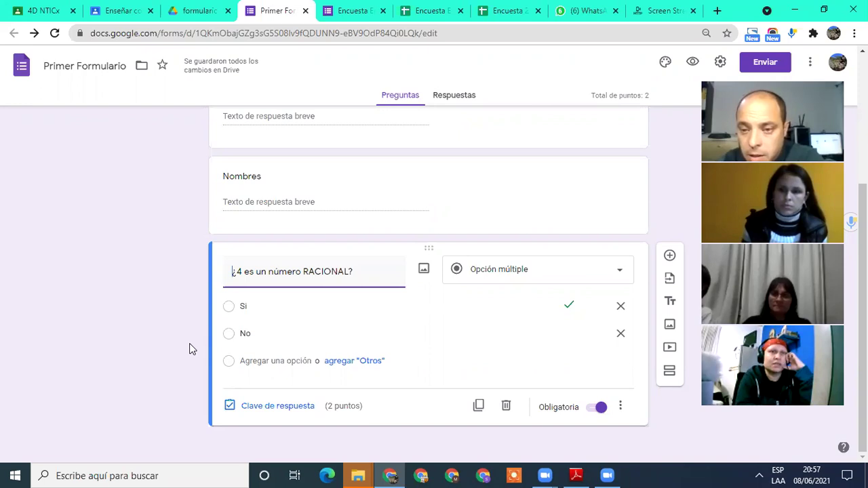
{"action": "left_click", "coordinate": [533, 273]}
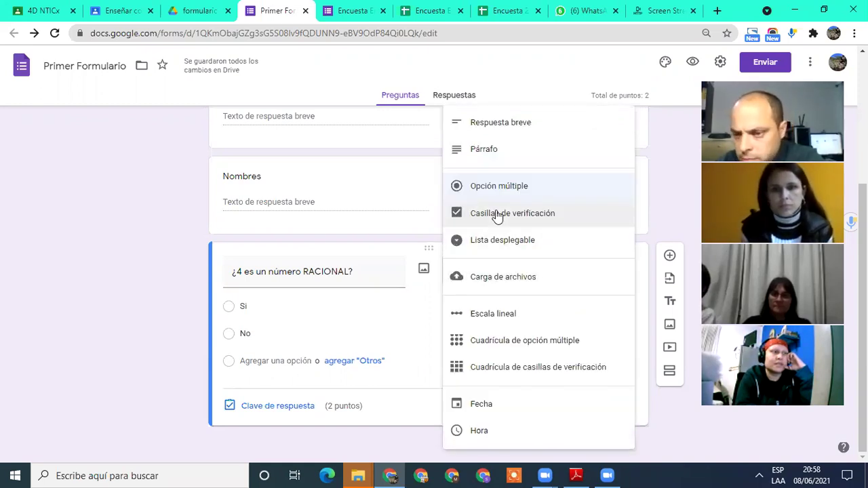
{"action": "left_click", "coordinate": [113, 264]}
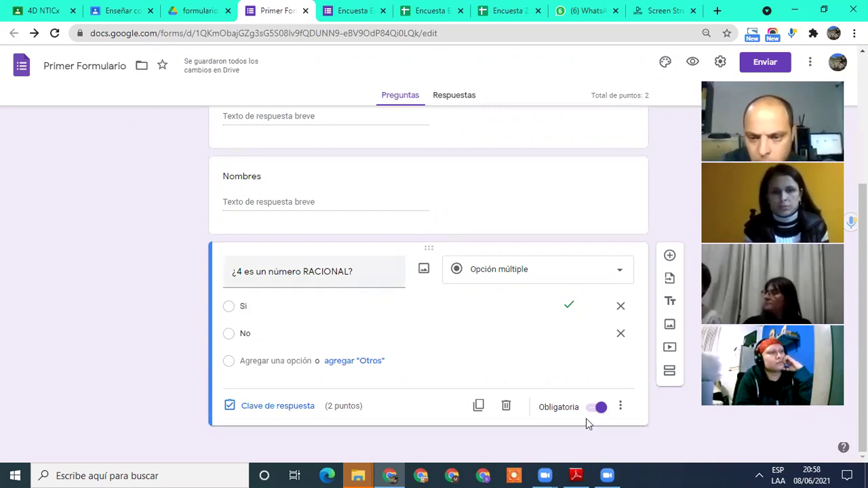
Make the "Nombres" question mandatory with the "Obligatoria" setting.
{"action": "left_click", "coordinate": [508, 220]}
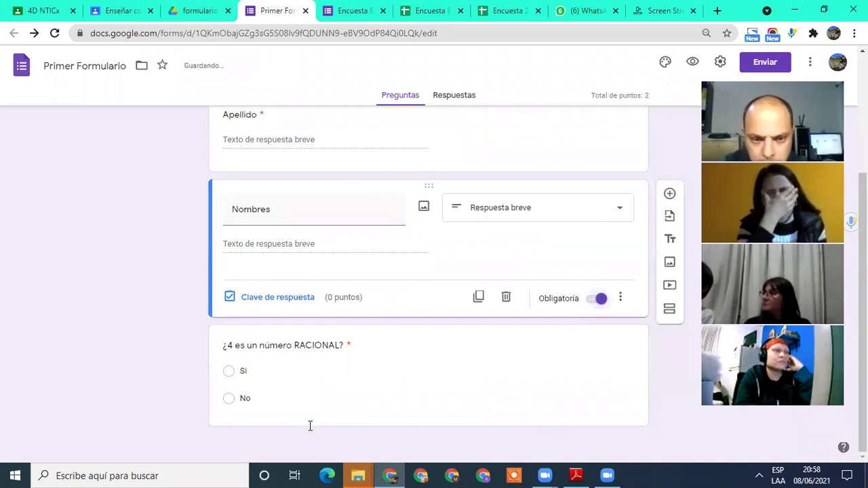
Duplicate the question "¿4 es un número RACIONAL?" and replace the number with 0,25 in the copy's title.
{"action": "left_click", "coordinate": [380, 348]}
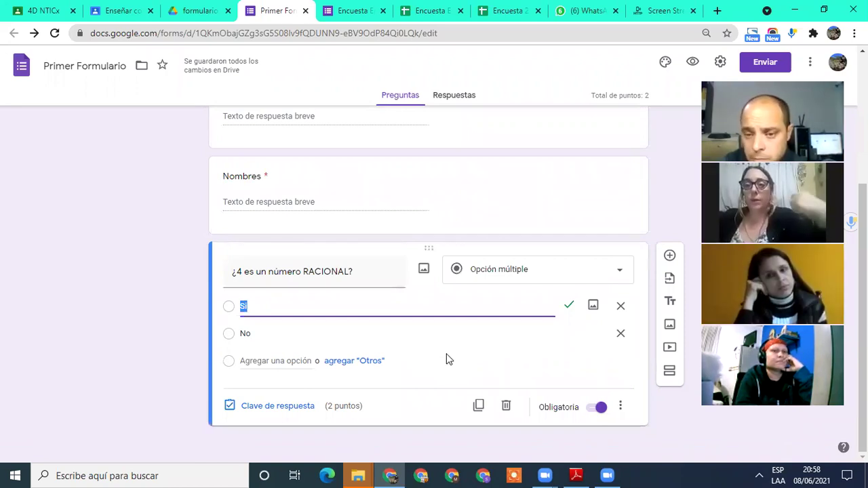
{"action": "left_click", "coordinate": [480, 405]}
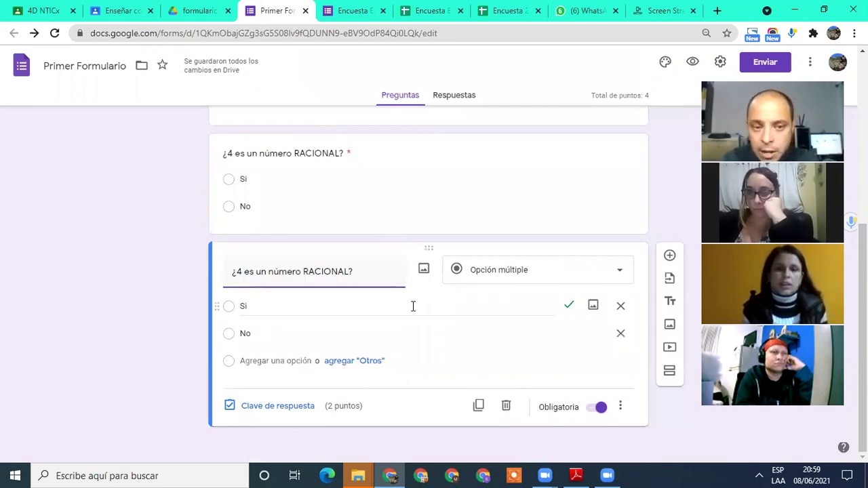
{"action": "key", "text": "BackSpace"}
{"action": "key", "text": "Delete"}
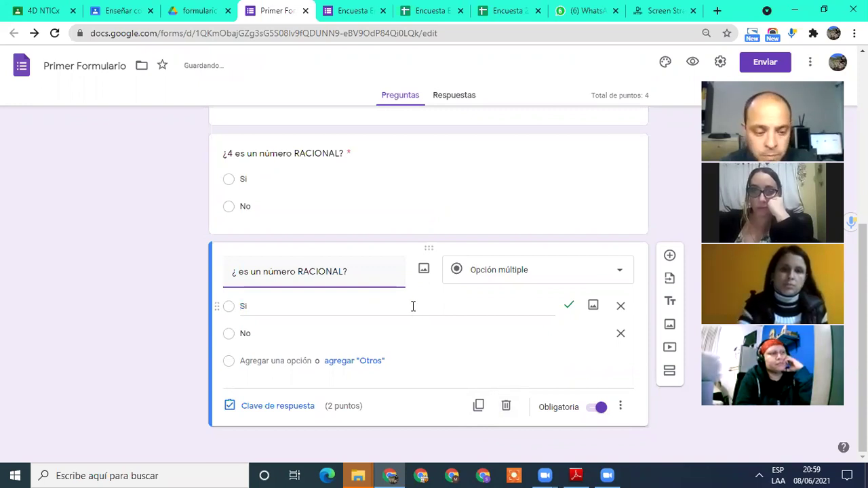
{"action": "type", "text": "0"}
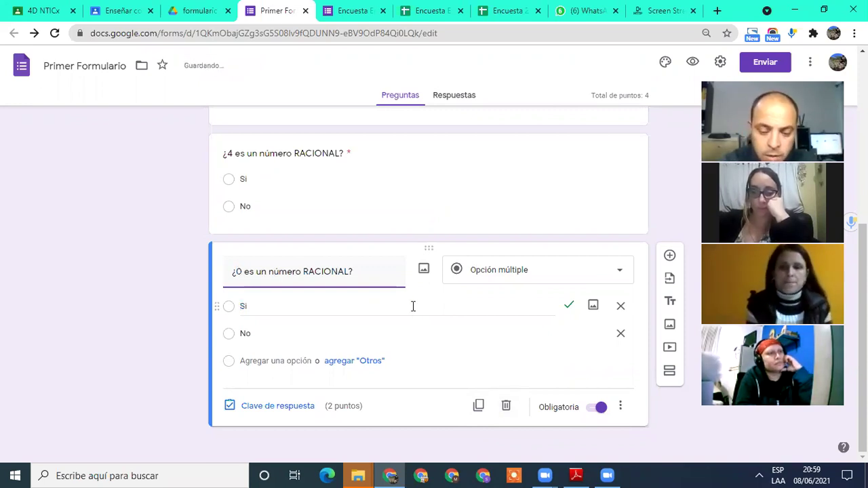
{"action": "type", "text": ",25"}
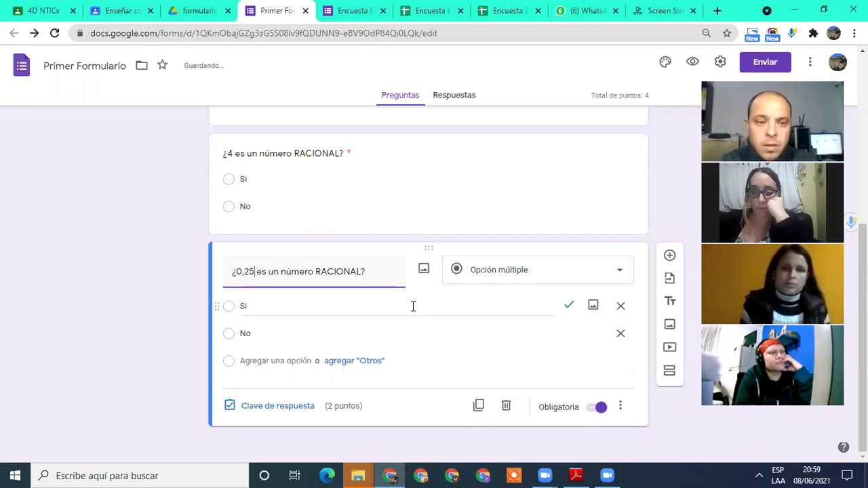
Replace the word "RACIONAL" with "NATURAL" in the title of the duplicated question about 0,25.
{"action": "left_click", "coordinate": [320, 270]}
{"action": "key", "text": "BackSpace"}
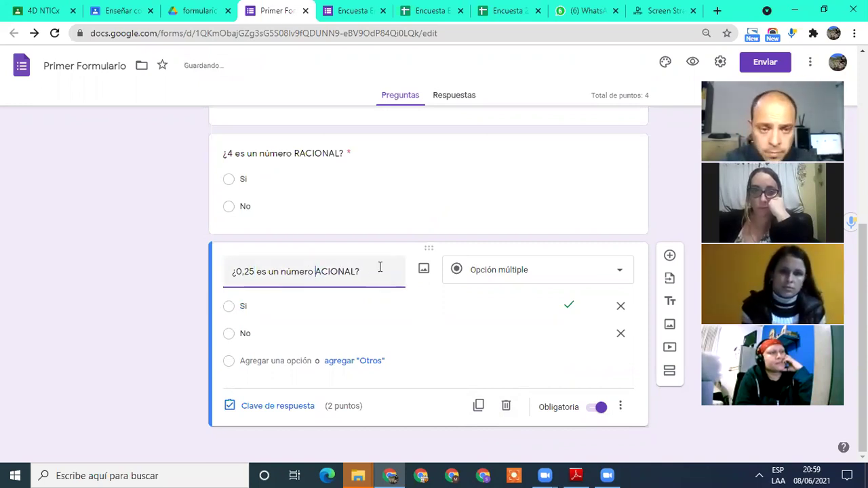
{"action": "type", "text": "NAT"}
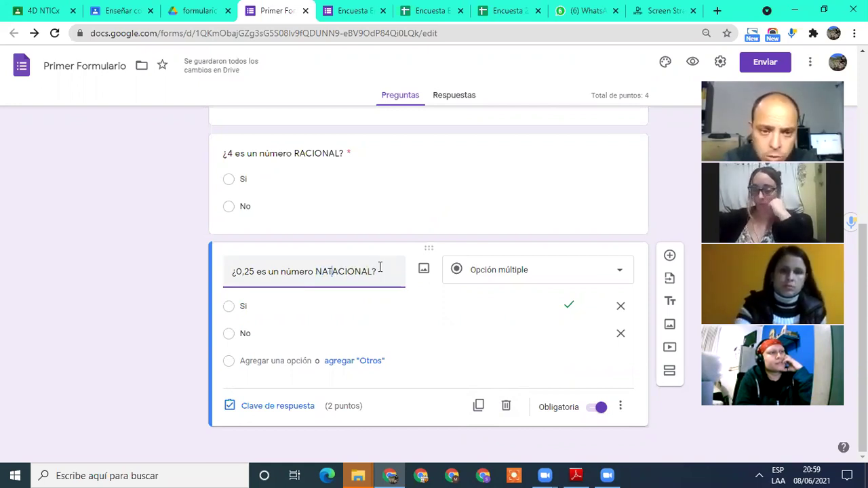
{"action": "type", "text": "URAL"}
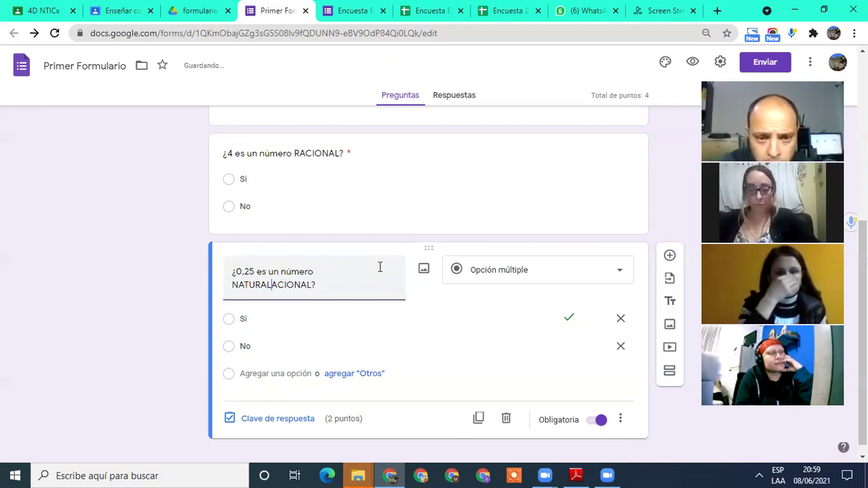
{"action": "key", "text": "Delete"}
{"action": "key", "text": "Delete"}
{"action": "key", "text": "Delete"}
{"action": "key", "text": "Delete"}
{"action": "key", "text": "Delete"}
{"action": "key", "text": "Delete"}
{"action": "key", "text": "Delete"}
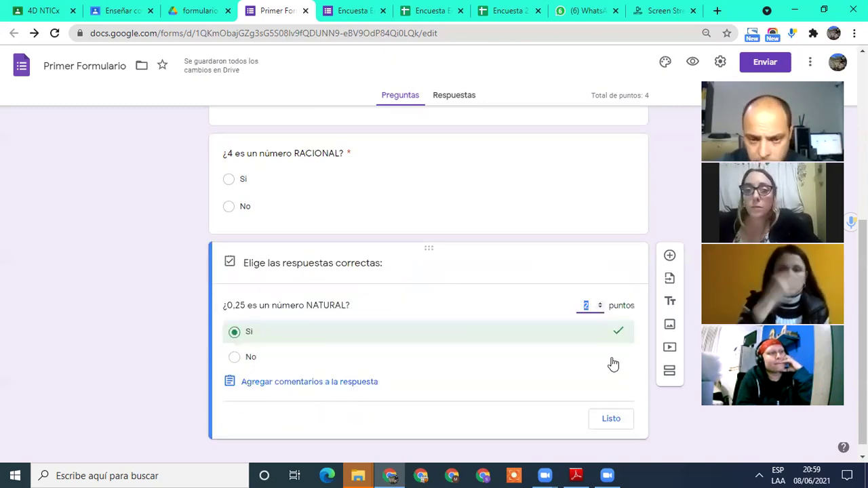
Mark "No" instead of "Si" as the correct answer in the answer key of "¿0,25 es un número NATURAL?".
{"action": "left_click", "coordinate": [333, 360]}
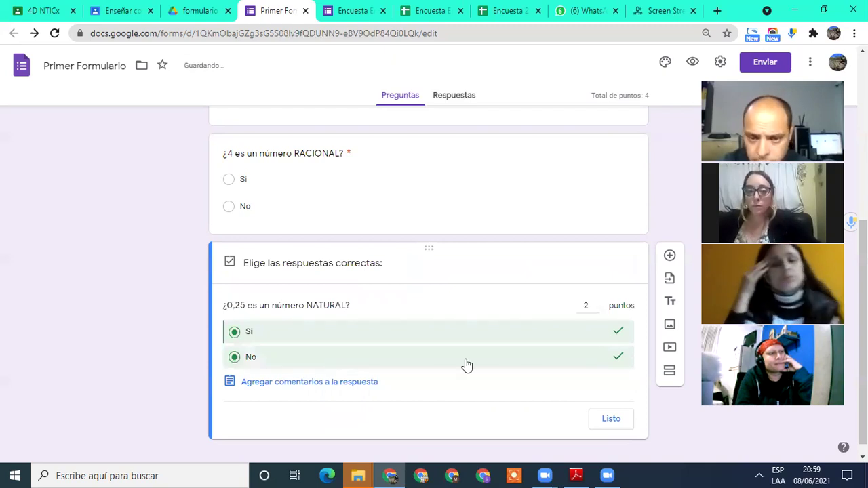
{"action": "left_click", "coordinate": [271, 332]}
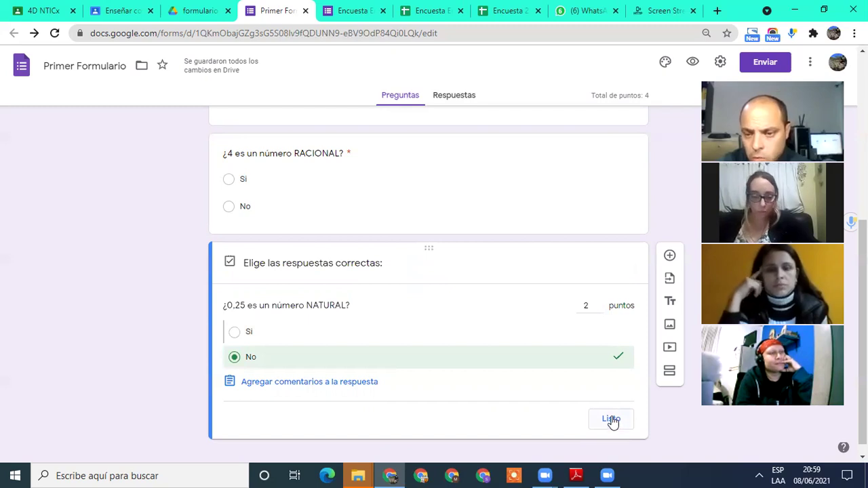
Add a new question below the 0,25 question, titled "Un triángulo que tiene al menos un par de lados congruentes es...".
{"action": "left_click", "coordinate": [273, 309]}
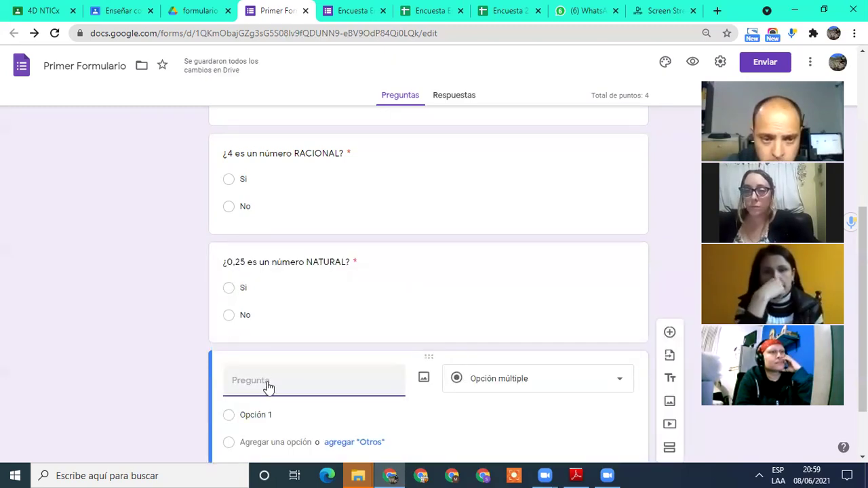
{"action": "scroll", "coordinate": [256, 318], "scroll_direction": "down", "scroll_amount": 1}
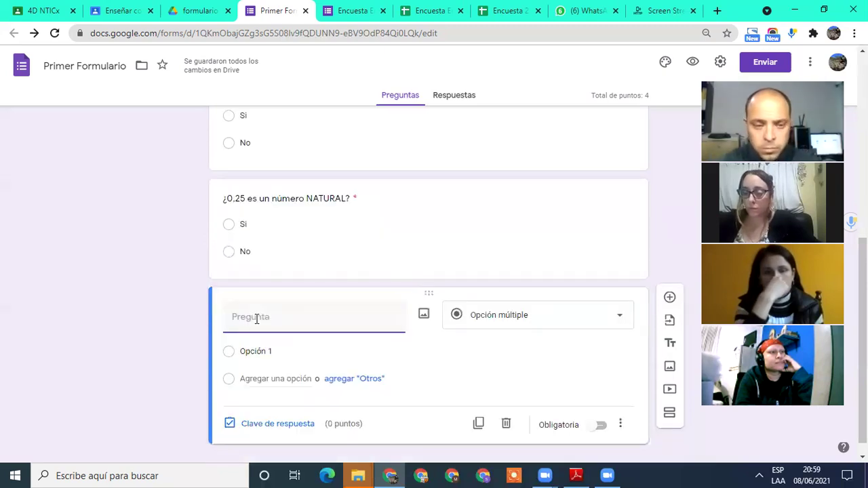
{"action": "type", "text": "U"}
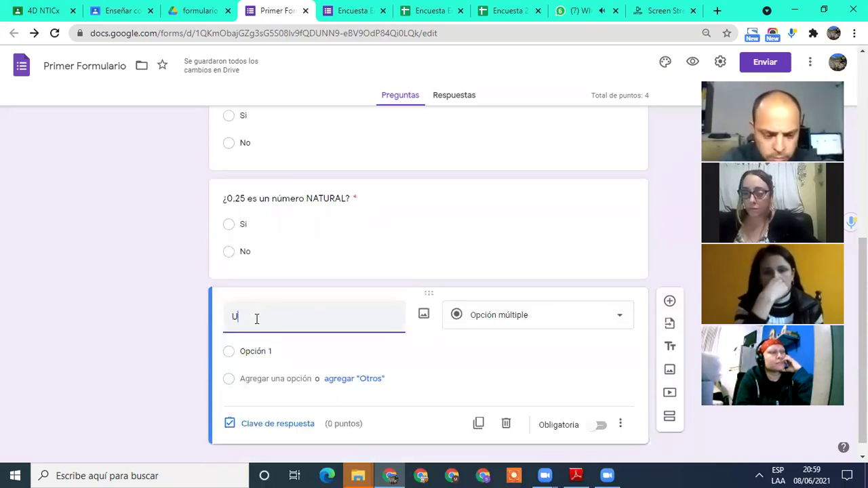
{"action": "type", "text": "n tri"}
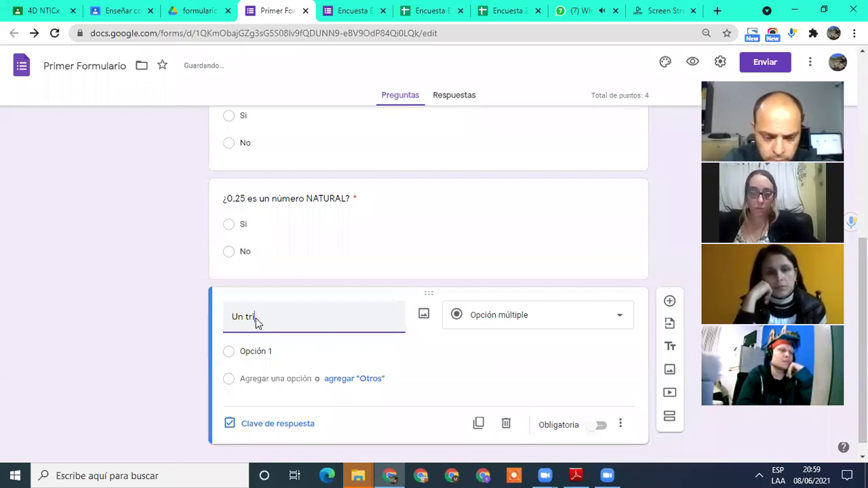
{"action": "type", "text": "ang"}
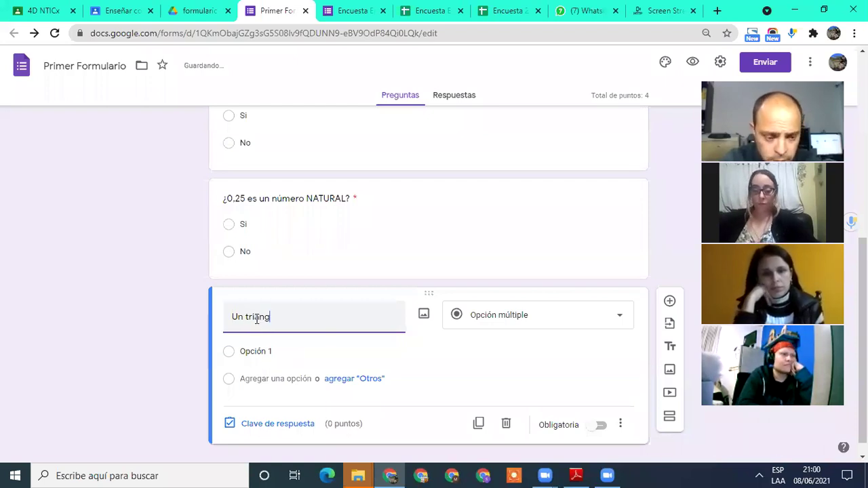
{"action": "type", "text": "ulo "}
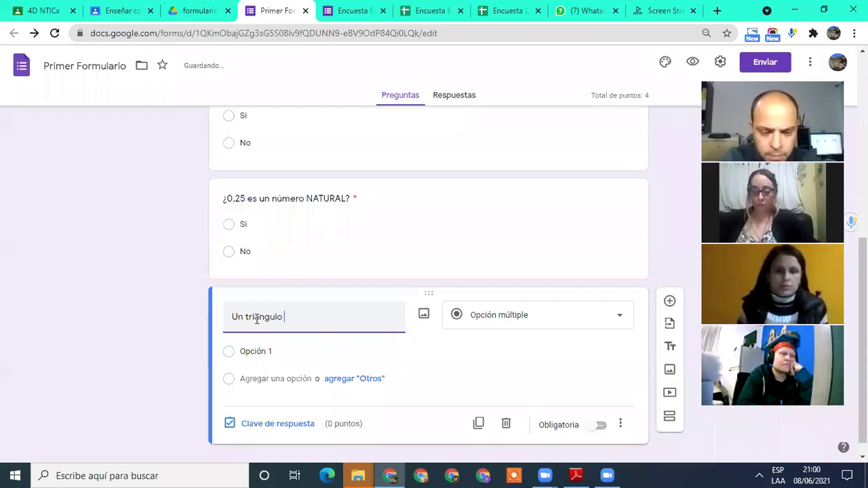
{"action": "type", "text": "que tiene"}
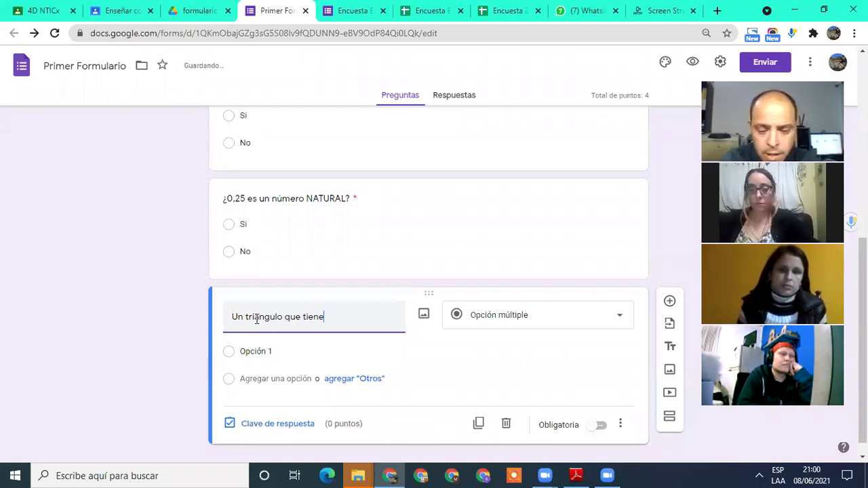
{"action": "type", "text": " al mens"}
{"action": "key", "text": "BackSpace"}
{"action": "type", "text": "os "}
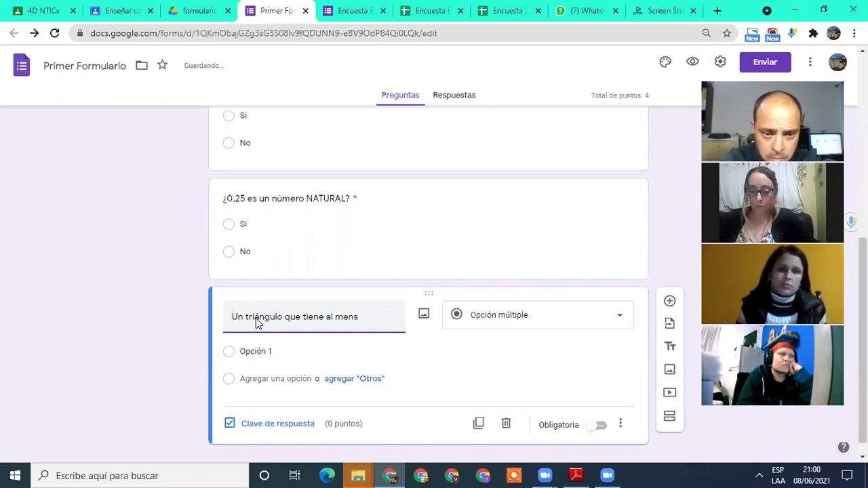
{"action": "type", "text": "un par "}
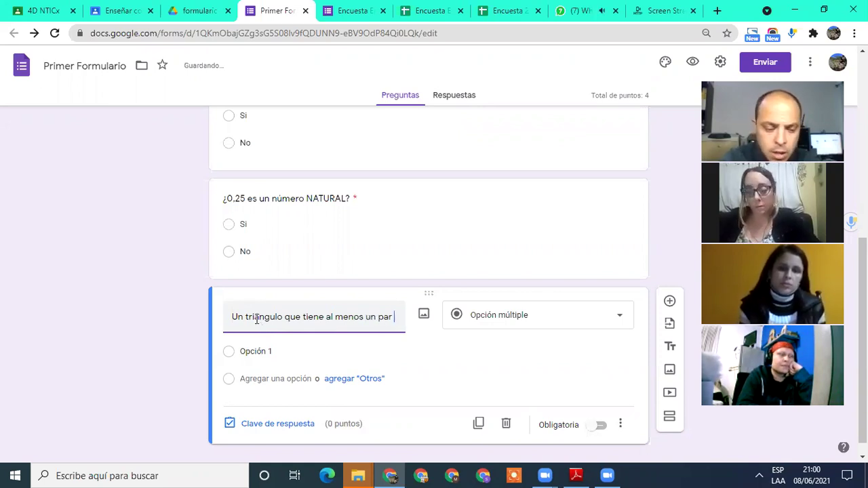
{"action": "type", "text": "de lados"}
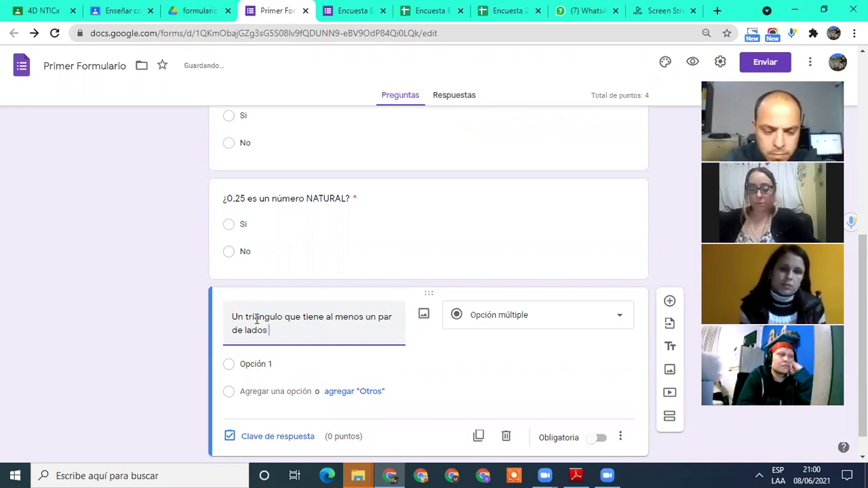
{"action": "type", "text": " congr"}
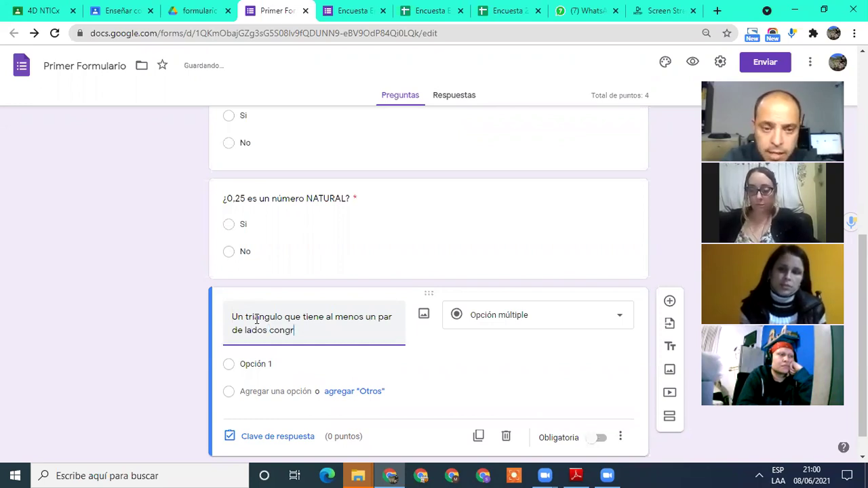
{"action": "type", "text": "uentes es"}
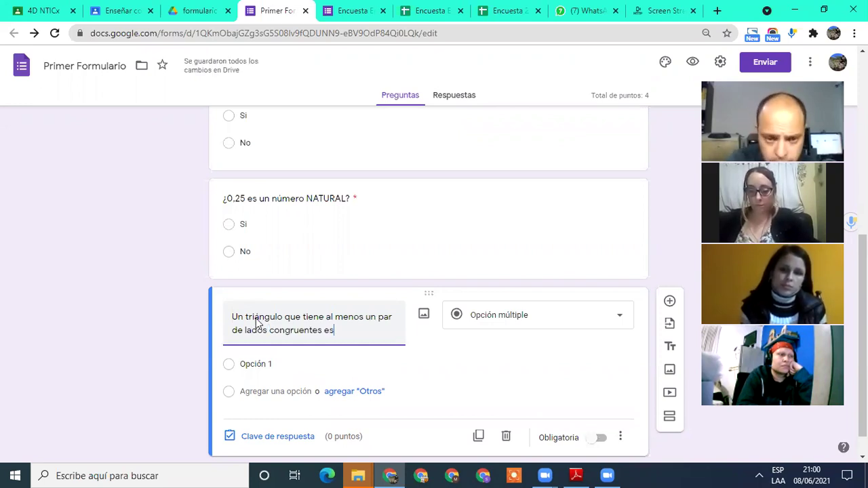
{"action": "type", "text": "..."}
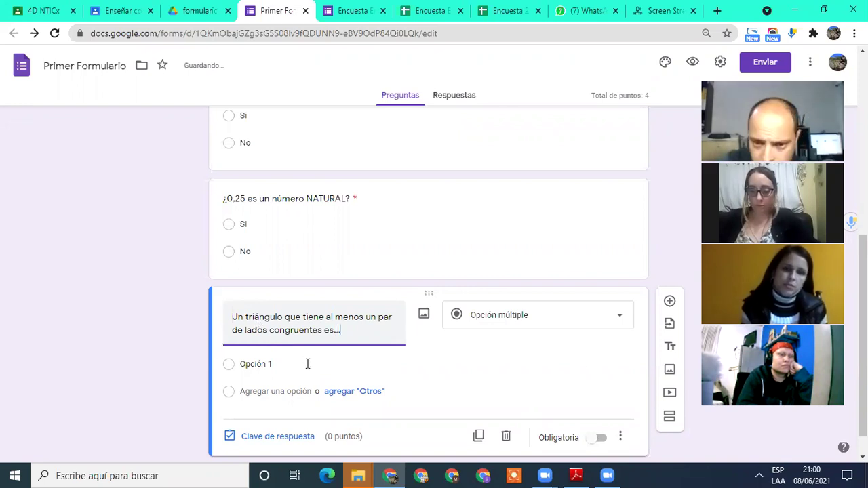
Turn the triangle question into a dropdown list with the options Equilátero, Escaleno and Isósceles.
{"action": "left_click", "coordinate": [510, 321]}
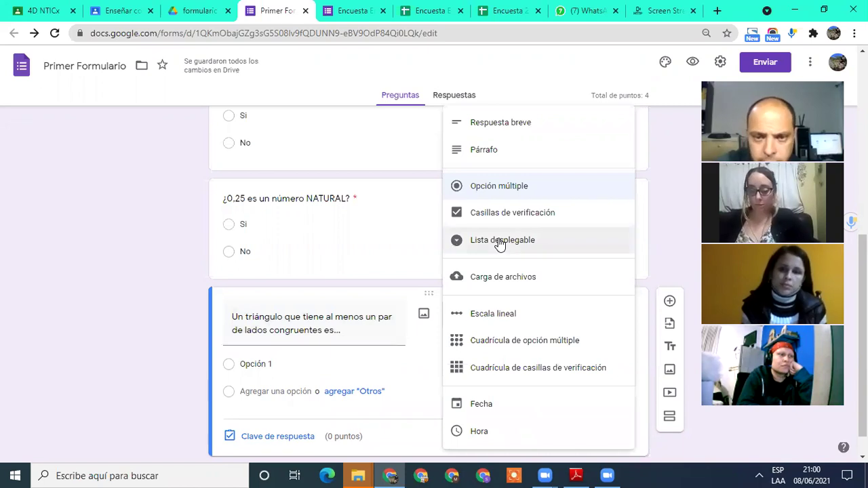
{"action": "left_click", "coordinate": [500, 243]}
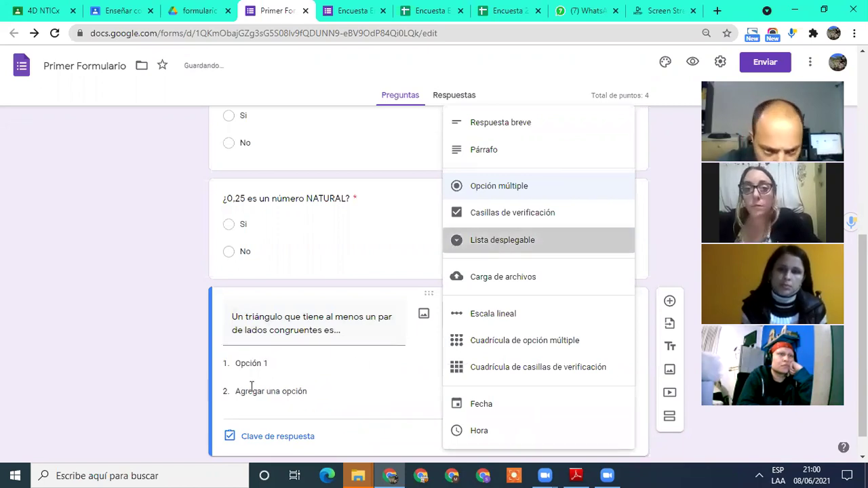
{"action": "left_click", "coordinate": [248, 364]}
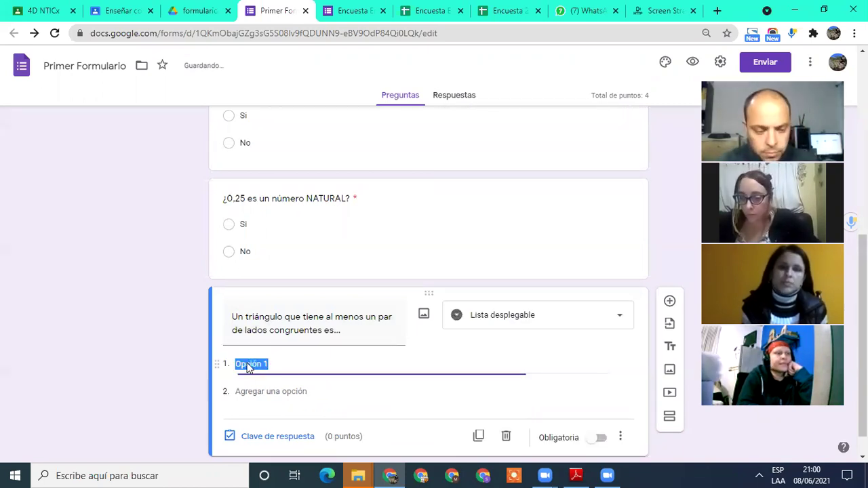
{"action": "type", "text": "E"}
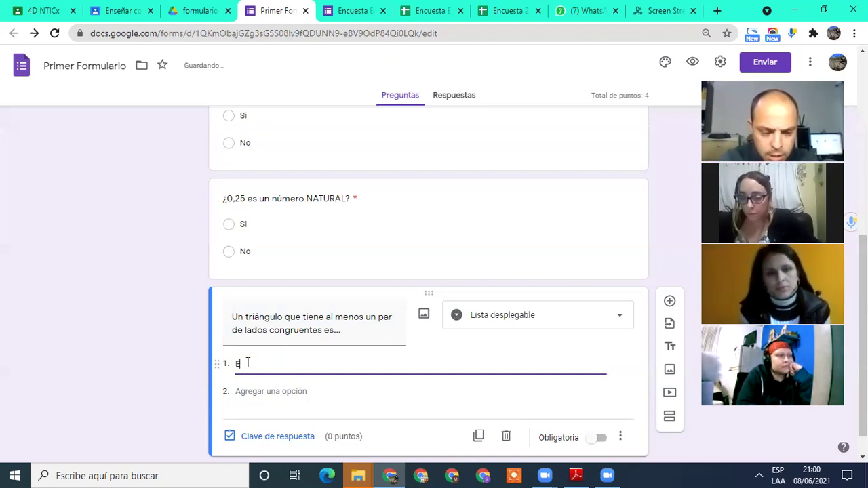
{"action": "type", "text": "quilátero"}
{"action": "left_click", "coordinate": [247, 392]}
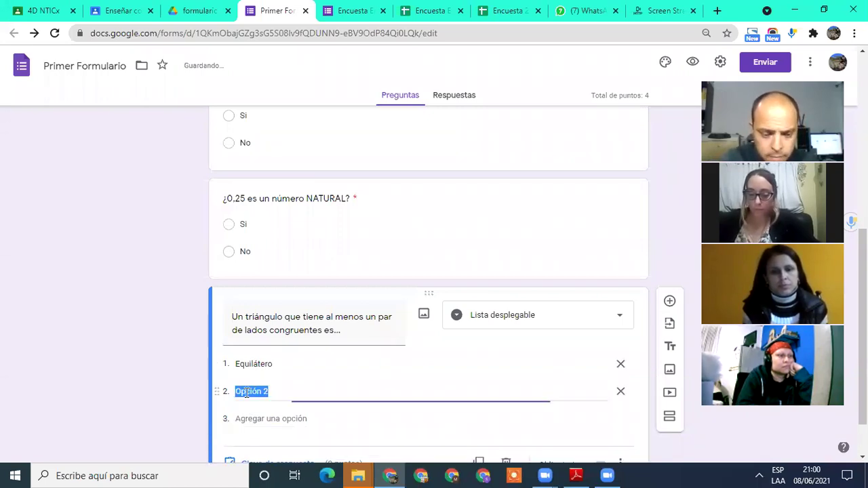
{"action": "type", "text": "Escaleno"}
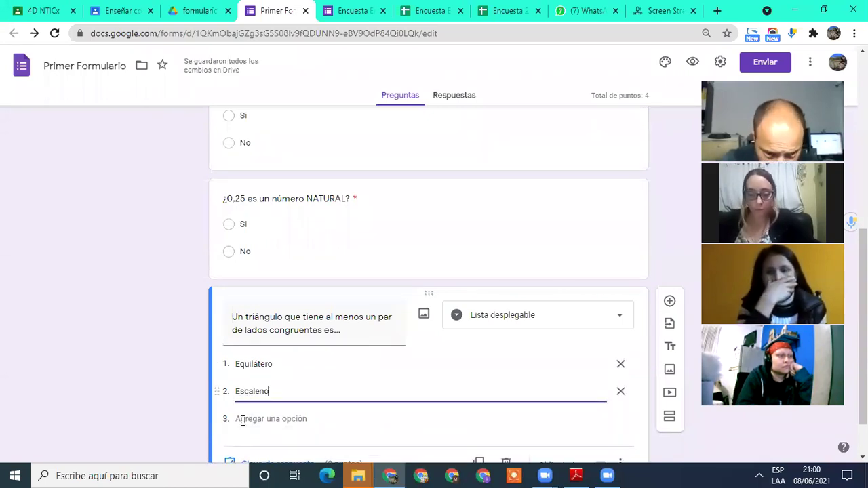
{"action": "left_click", "coordinate": [243, 419]}
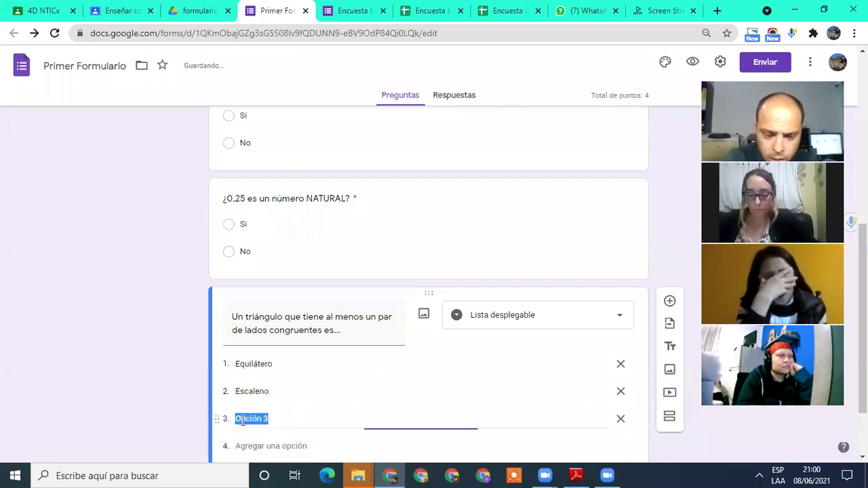
{"action": "type", "text": "Isósceles"}
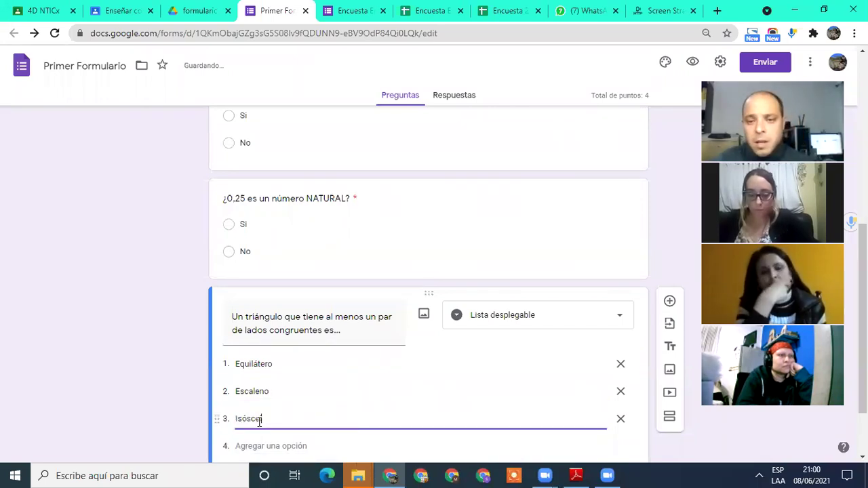
Make the question about the triangle with congruent sides required.
{"action": "left_click", "coordinate": [428, 254]}
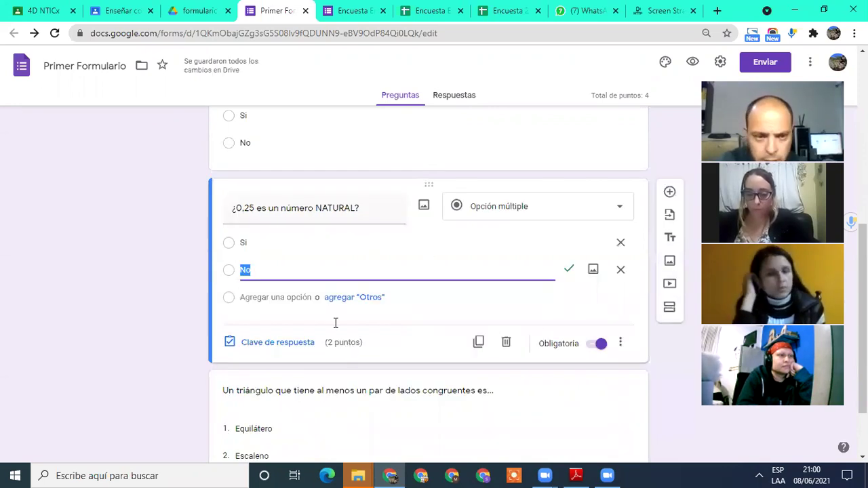
{"action": "scroll", "coordinate": [427, 358], "scroll_direction": "down", "scroll_amount": 2}
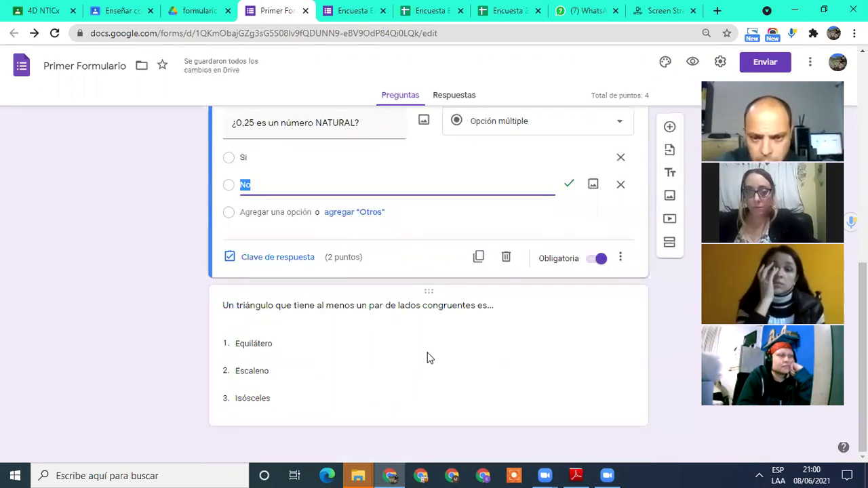
{"action": "left_click", "coordinate": [595, 405]}
Mark Isósceles as the correct answer in the triangle question's answer key and set its score to 3 points.
{"action": "left_click", "coordinate": [231, 406]}
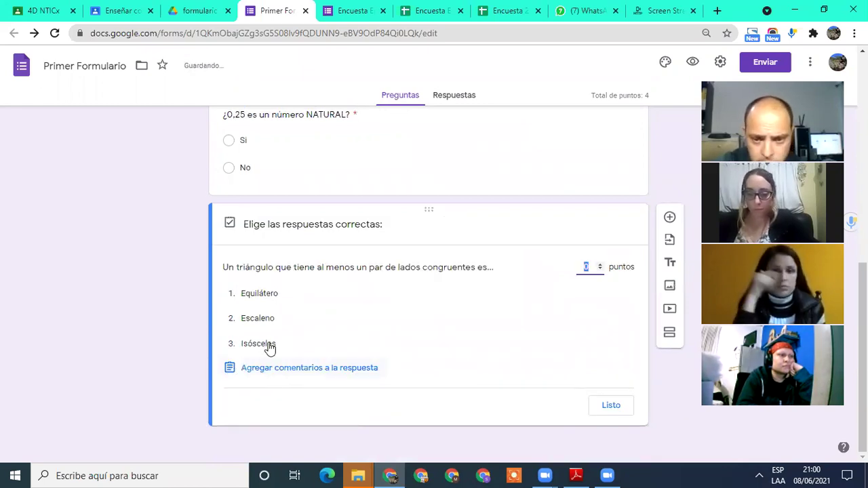
{"action": "left_click", "coordinate": [269, 347]}
{"action": "left_click", "coordinate": [584, 267]}
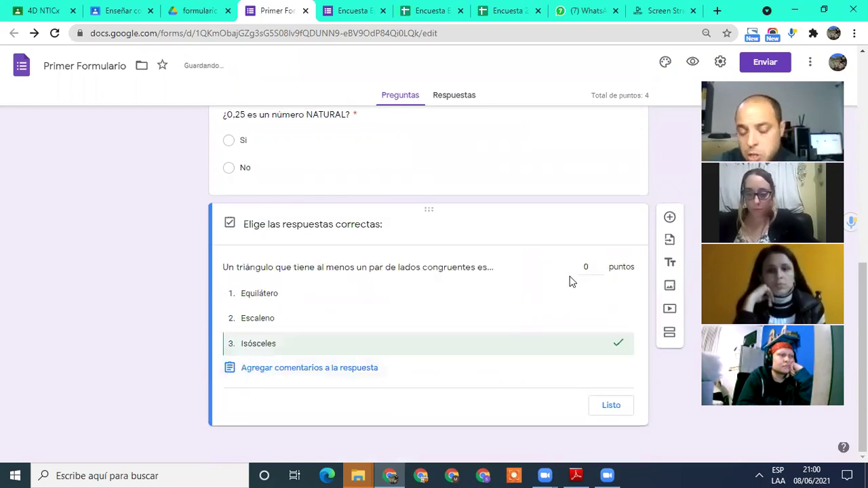
{"action": "type", "text": "3"}
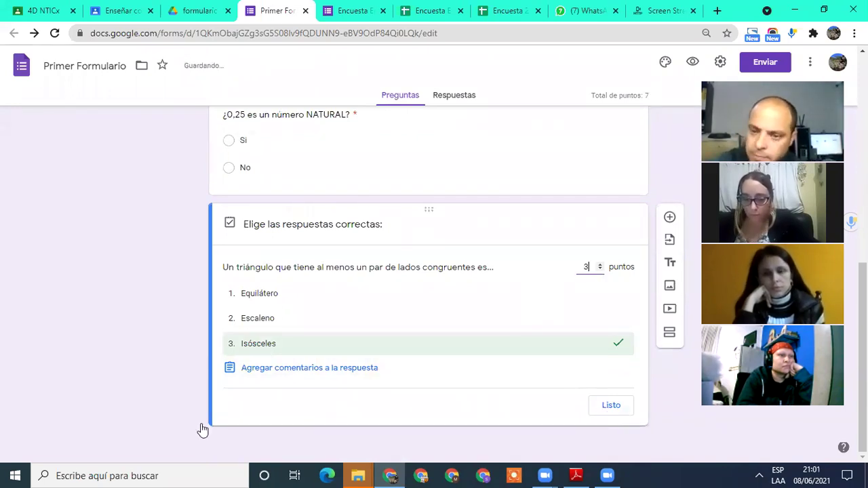
{"action": "left_click", "coordinate": [220, 401]}
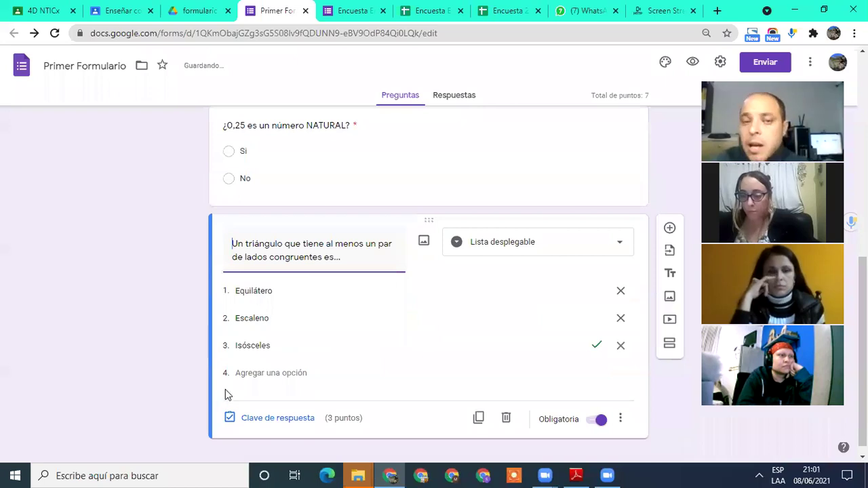
Open the form's preview and review its fields and questions as a respondent sees them.
{"action": "scroll", "coordinate": [228, 396], "scroll_direction": "up", "scroll_amount": 3}
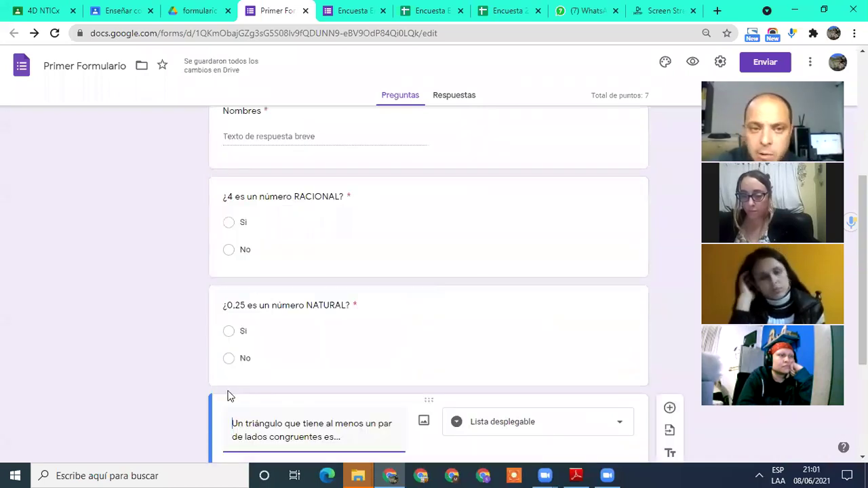
{"action": "scroll", "coordinate": [228, 396], "scroll_direction": "up", "scroll_amount": 4}
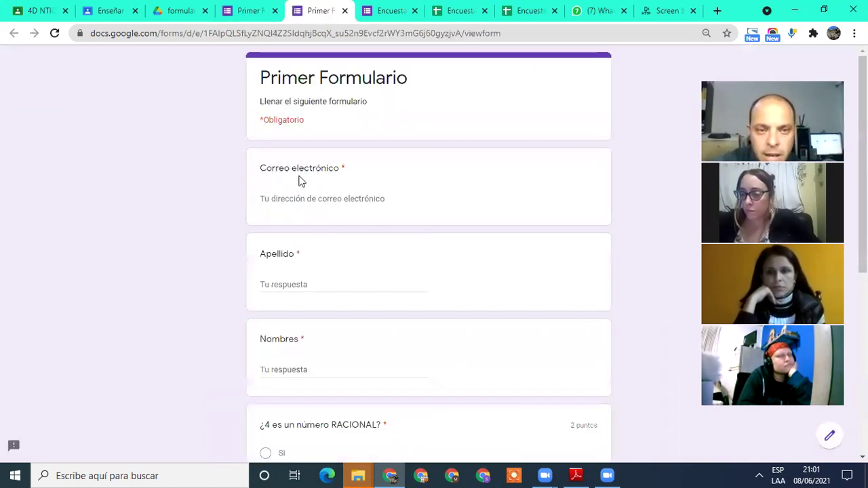
{"action": "scroll", "coordinate": [305, 216], "scroll_direction": "down", "scroll_amount": 1}
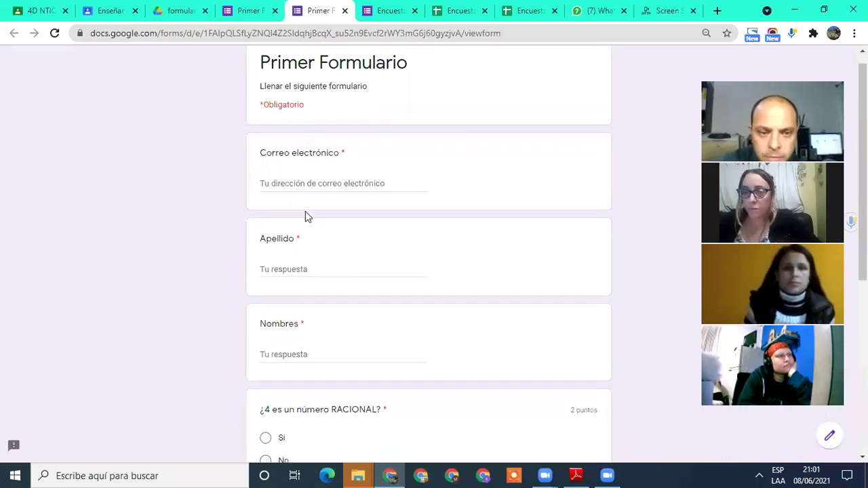
{"action": "scroll", "coordinate": [305, 238], "scroll_direction": "down", "scroll_amount": 2}
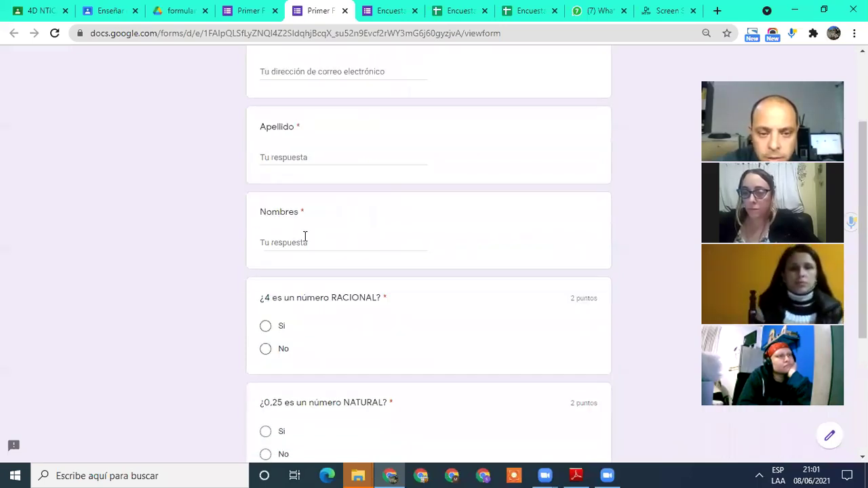
{"action": "scroll", "coordinate": [305, 239], "scroll_direction": "down", "scroll_amount": 1}
{"action": "scroll", "coordinate": [303, 242], "scroll_direction": "down", "scroll_amount": 1}
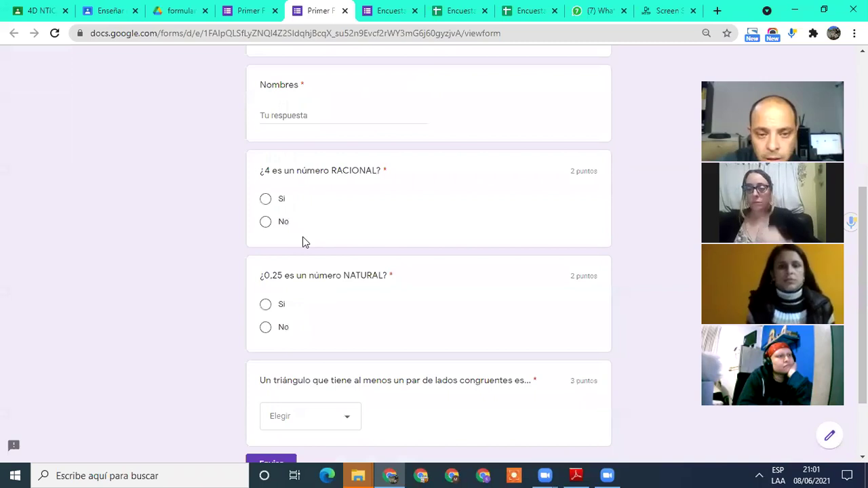
{"action": "scroll", "coordinate": [303, 242], "scroll_direction": "down", "scroll_amount": 1}
{"action": "scroll", "coordinate": [303, 242], "scroll_direction": "up", "scroll_amount": 1}
Try out the preview by answering No to both number questions and Escaleno to the triangle question, and close it without submitting.
{"action": "left_click", "coordinate": [265, 203]}
{"action": "left_click", "coordinate": [265, 222]}
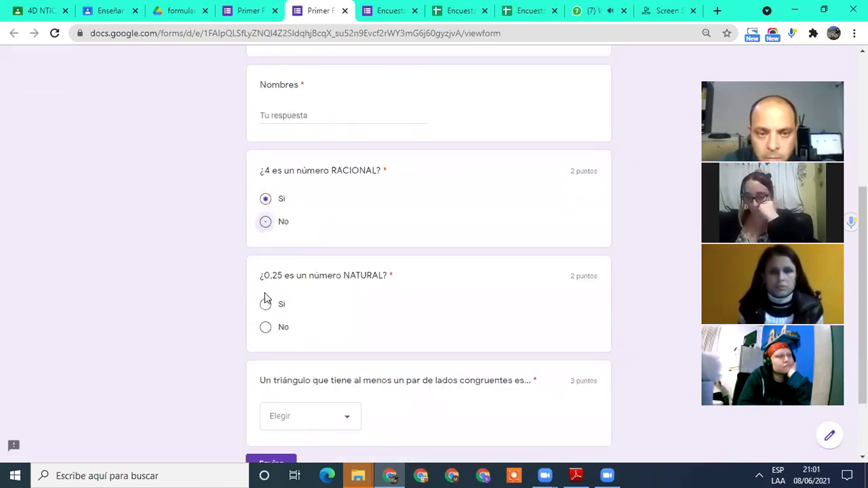
{"action": "left_click", "coordinate": [266, 328]}
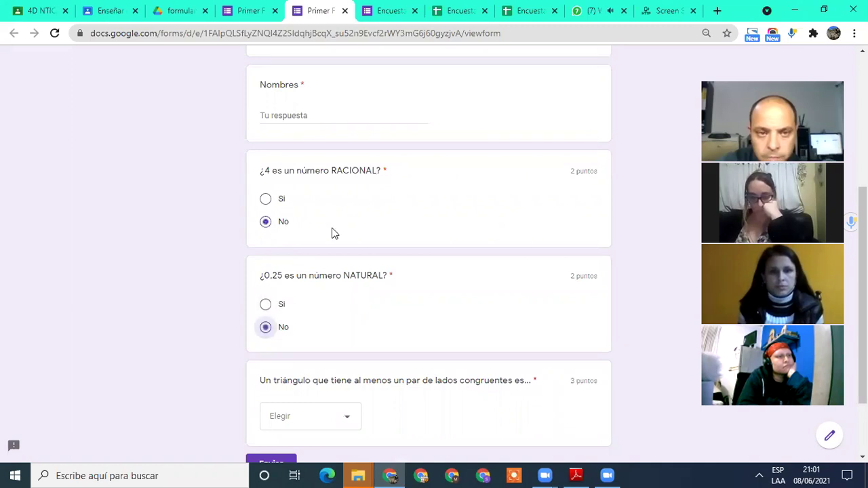
{"action": "scroll", "coordinate": [333, 233], "scroll_direction": "up", "scroll_amount": 2}
{"action": "scroll", "coordinate": [333, 238], "scroll_direction": "up", "scroll_amount": 1}
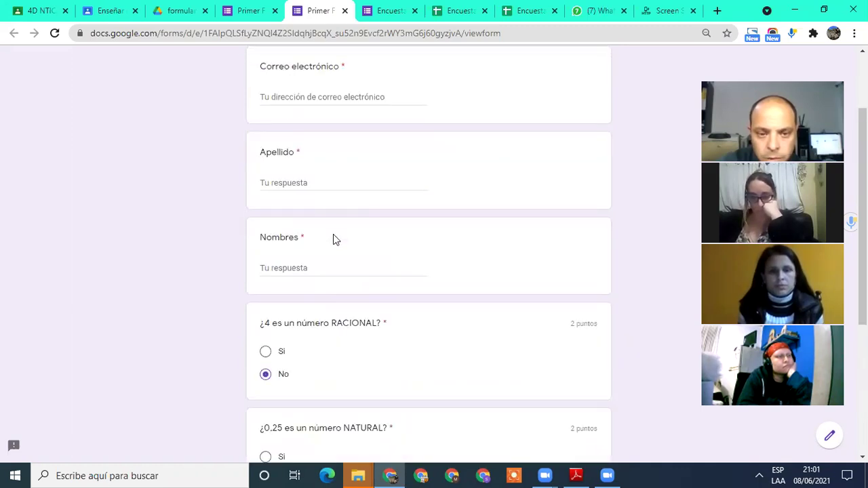
{"action": "scroll", "coordinate": [333, 238], "scroll_direction": "down", "scroll_amount": 3}
{"action": "scroll", "coordinate": [351, 327], "scroll_direction": "down", "scroll_amount": 1}
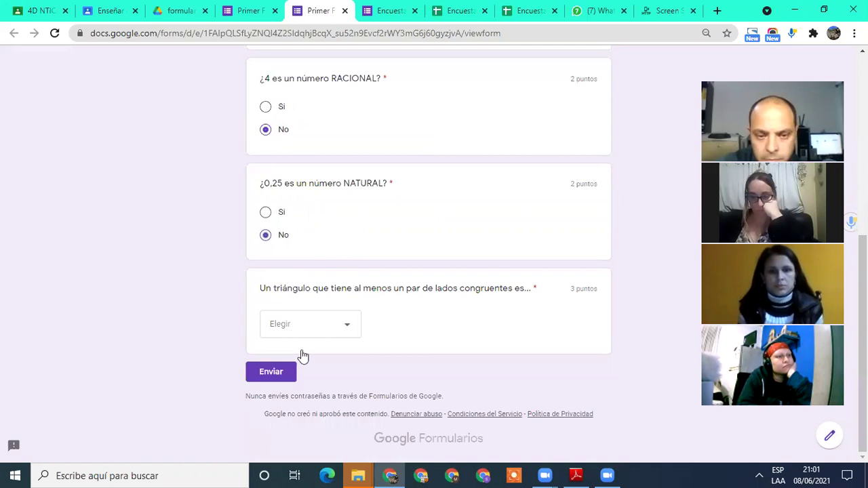
{"action": "left_click", "coordinate": [301, 329]}
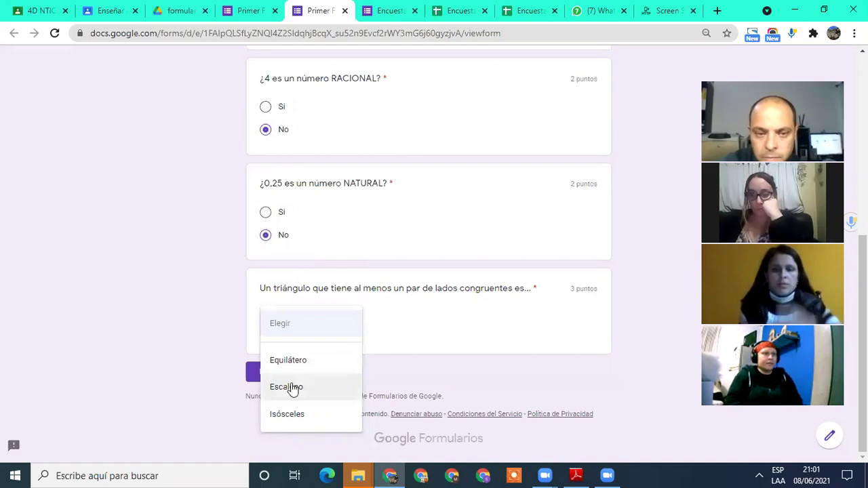
{"action": "left_click", "coordinate": [293, 388]}
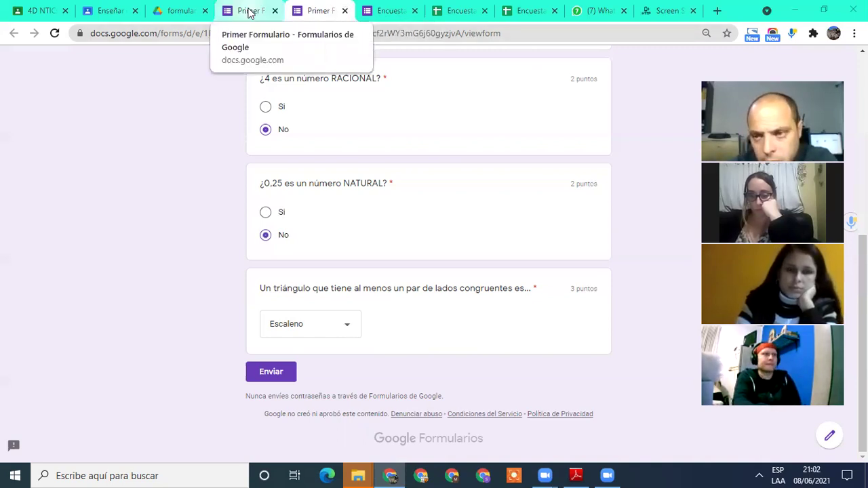
{"action": "left_click", "coordinate": [344, 11]}
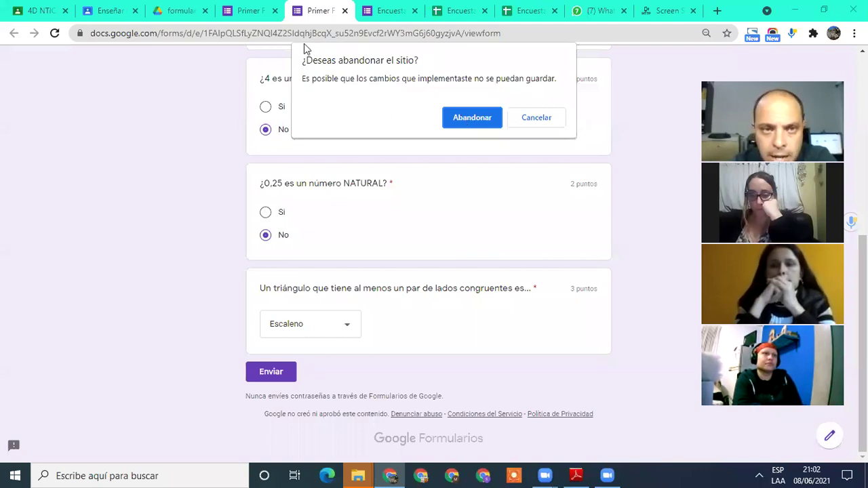
{"action": "left_click", "coordinate": [472, 118]}
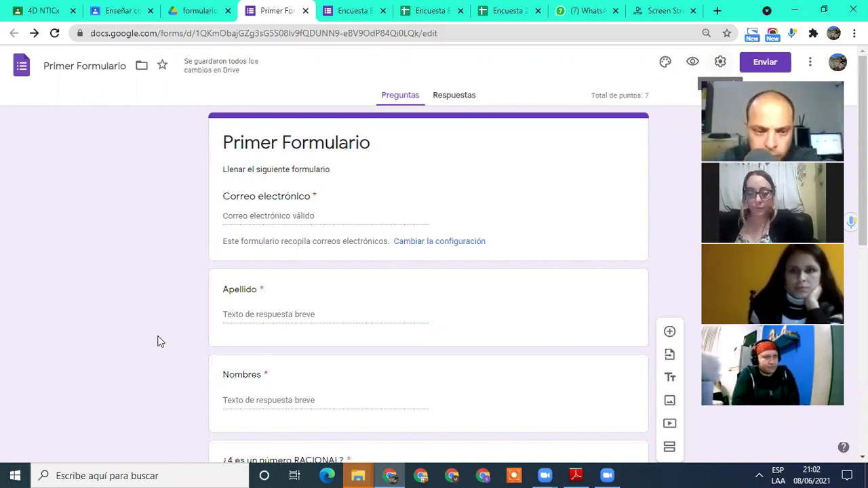
Add a file upload question below the triangle question, accept uploads to Drive, and title it "Suba foto".
{"action": "scroll", "coordinate": [158, 341], "scroll_direction": "down", "scroll_amount": 2}
{"action": "scroll", "coordinate": [158, 340], "scroll_direction": "down", "scroll_amount": 1}
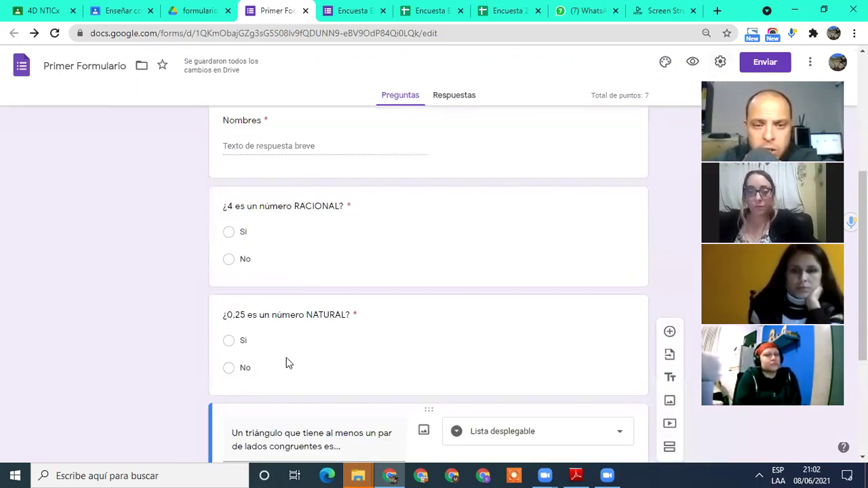
{"action": "scroll", "coordinate": [286, 357], "scroll_direction": "down", "scroll_amount": 1}
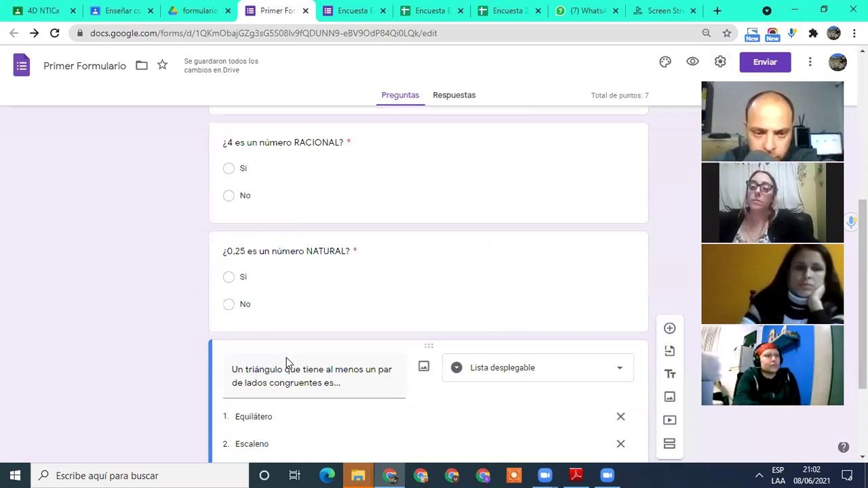
{"action": "scroll", "coordinate": [674, 221], "scroll_direction": "down", "scroll_amount": 2}
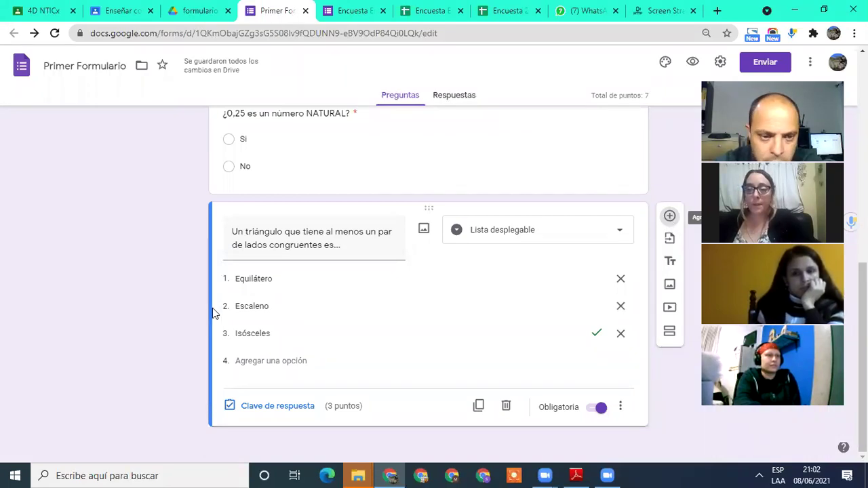
{"action": "left_click", "coordinate": [562, 297]}
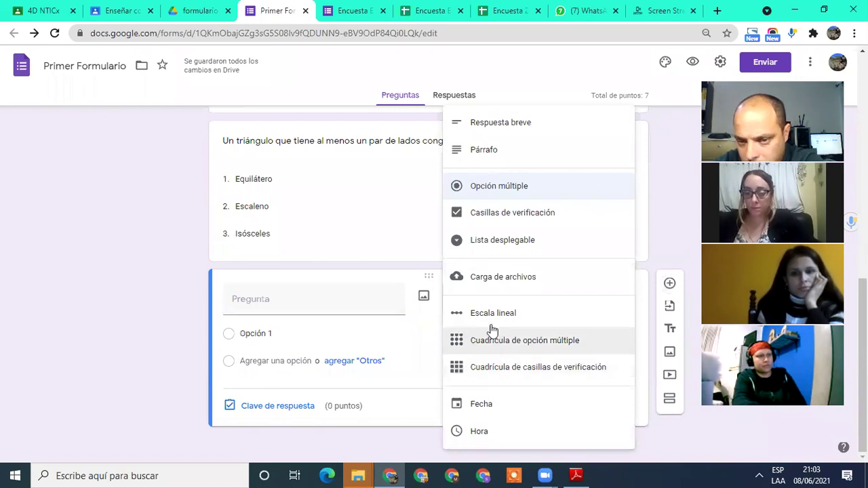
{"action": "left_click", "coordinate": [482, 282]}
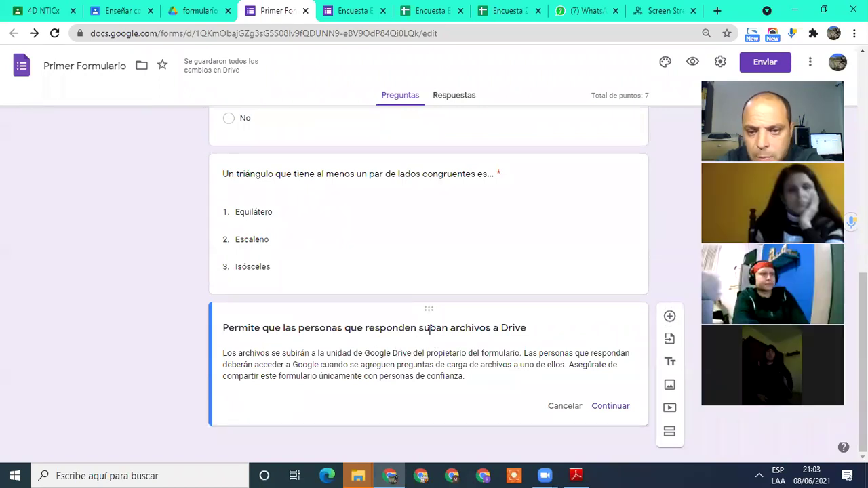
{"action": "left_click", "coordinate": [614, 407]}
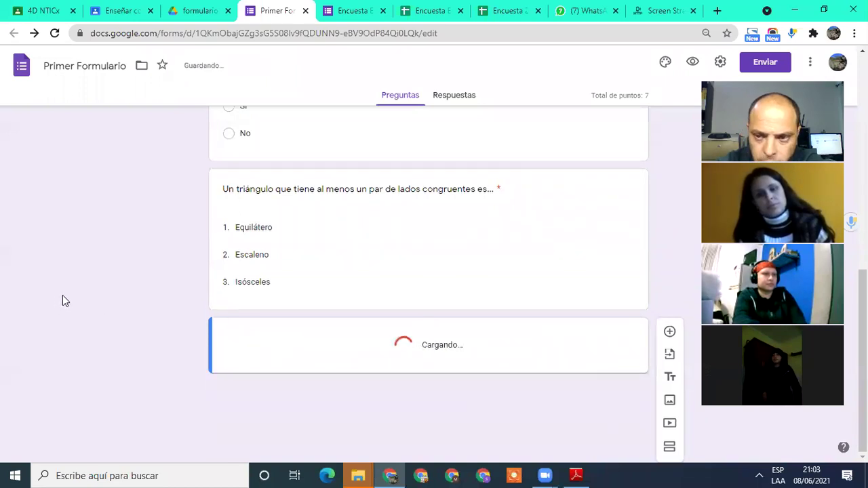
{"action": "scroll", "coordinate": [159, 309], "scroll_direction": "down", "scroll_amount": 2}
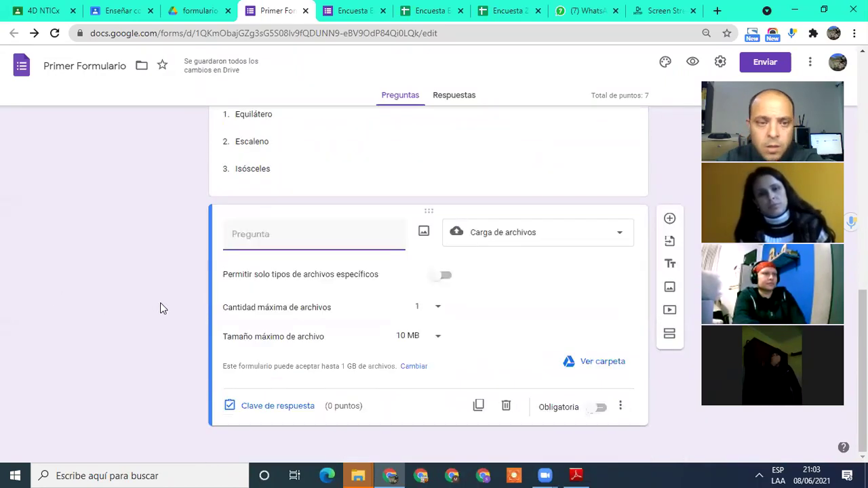
{"action": "type", "text": "Suba foto"}
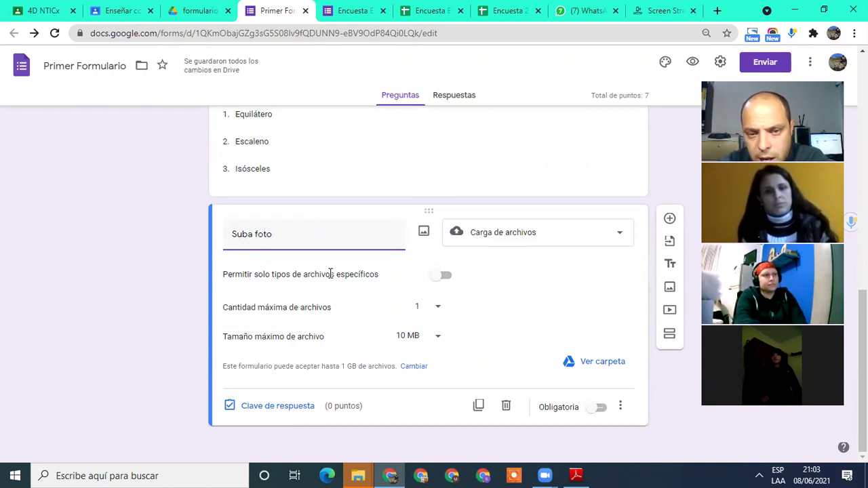
Examine the photo question's file type restrictions and maximum file size options, keeping all types allowed and the 10 MB limit.
{"action": "left_click", "coordinate": [434, 279]}
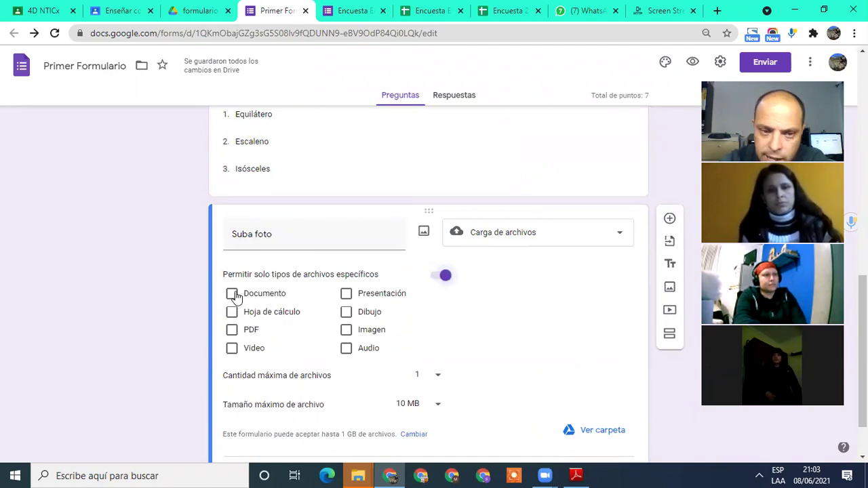
{"action": "left_click", "coordinate": [444, 278]}
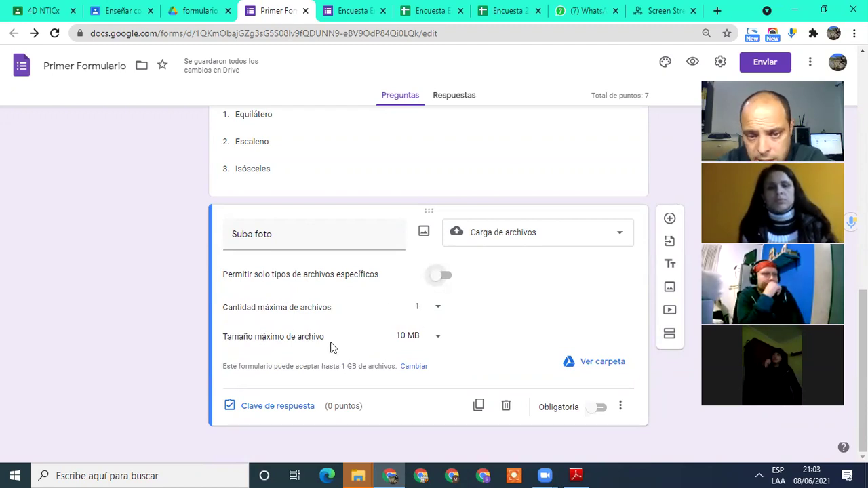
{"action": "left_click", "coordinate": [409, 335]}
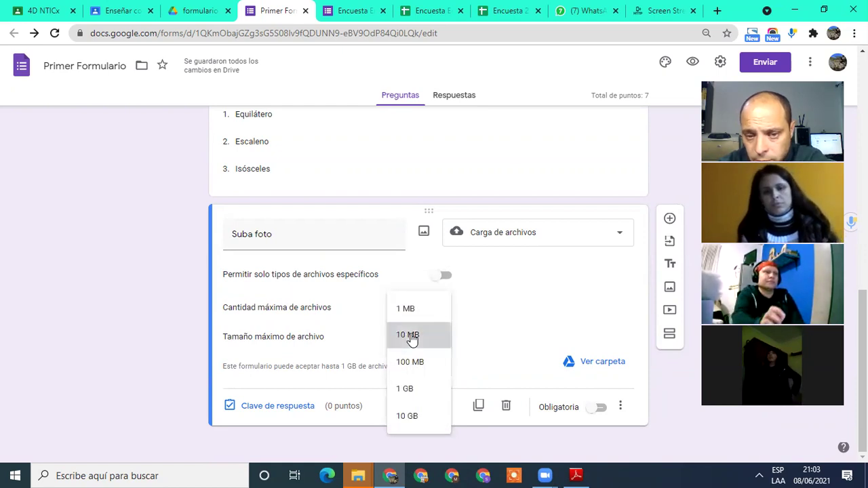
{"action": "left_click", "coordinate": [411, 336]}
{"action": "left_click", "coordinate": [416, 339]}
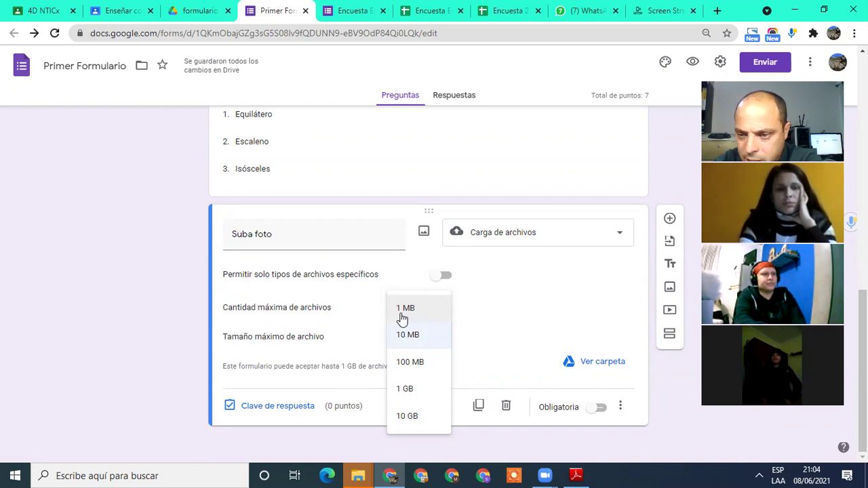
{"action": "left_click", "coordinate": [406, 337]}
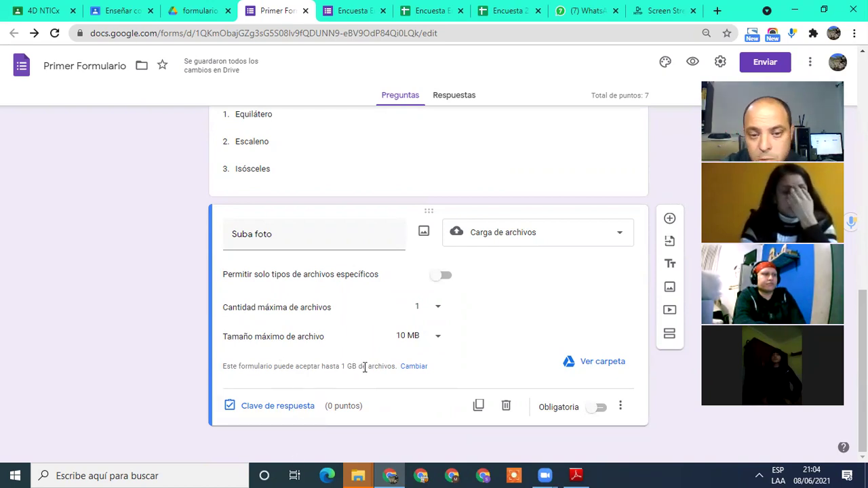
Examine the size limit options for all file uploads in the form settings, keeping 1 GB and closing without saving.
{"action": "left_click", "coordinate": [409, 367]}
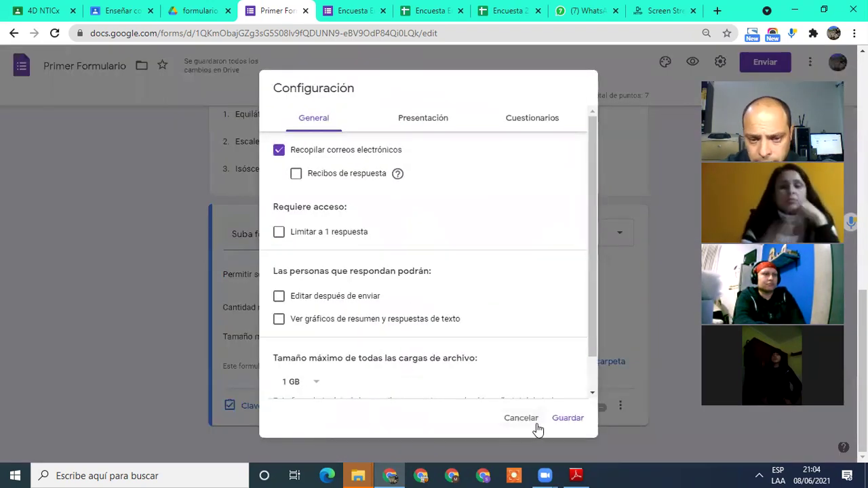
{"action": "left_click_drag", "start_coordinate": [595, 291], "coordinate": [594, 344]}
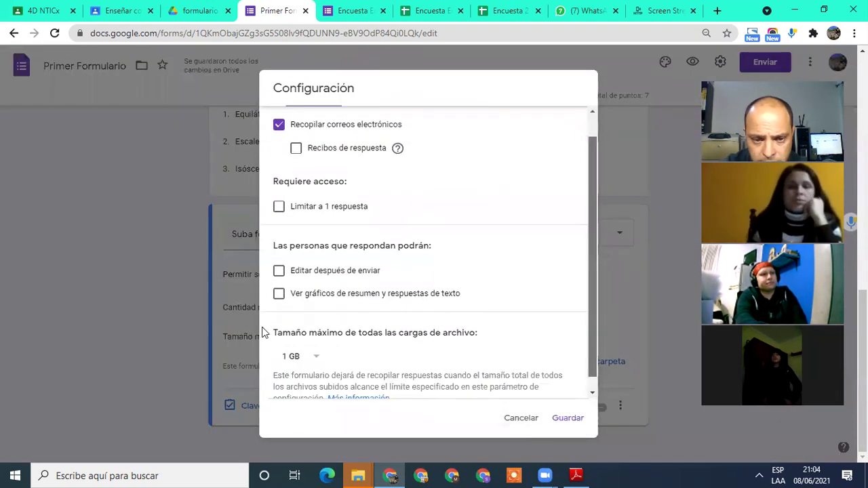
{"action": "scroll", "coordinate": [288, 363], "scroll_direction": "down", "scroll_amount": 1}
{"action": "left_click", "coordinate": [316, 345]}
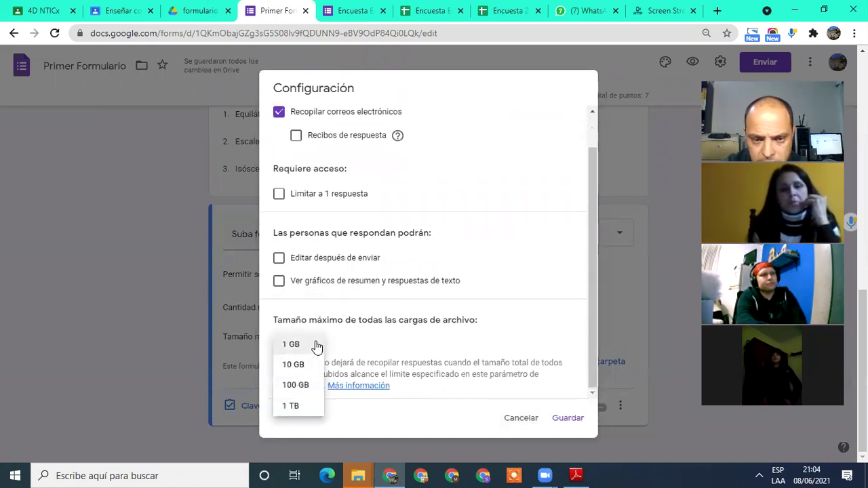
{"action": "left_click", "coordinate": [316, 347]}
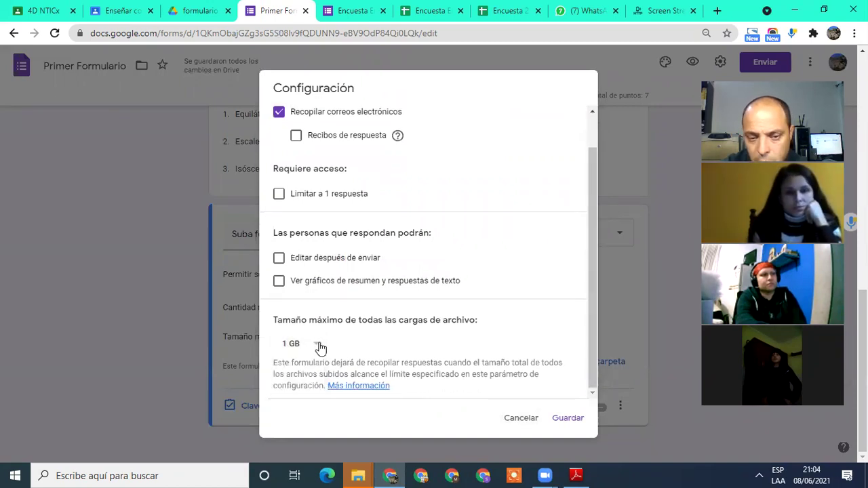
{"action": "left_click", "coordinate": [521, 418]}
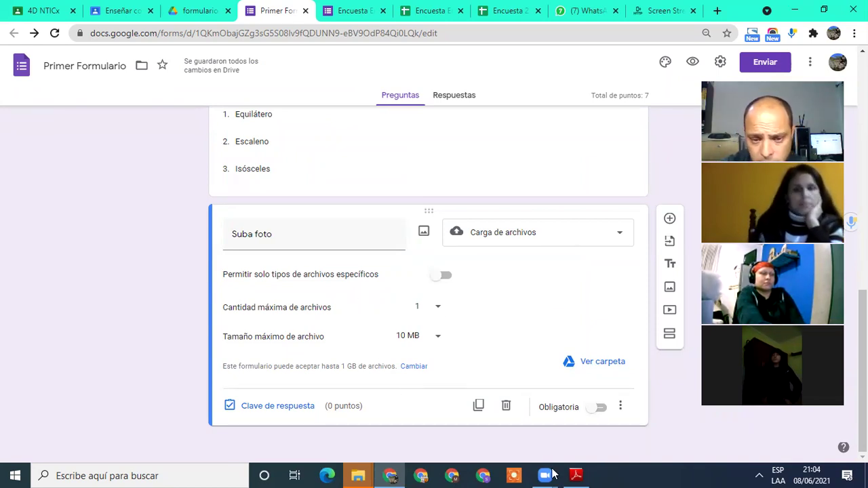
Make the "Suba foto" question required and review the form's fields and questions from start to end.
{"action": "left_click", "coordinate": [599, 407]}
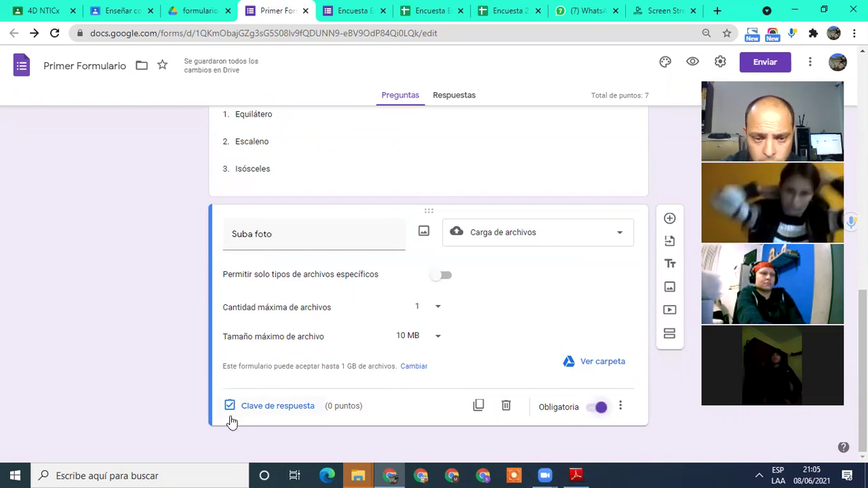
{"action": "scroll", "coordinate": [236, 417], "scroll_direction": "up", "scroll_amount": 3}
{"action": "scroll", "coordinate": [236, 416], "scroll_direction": "up", "scroll_amount": 6}
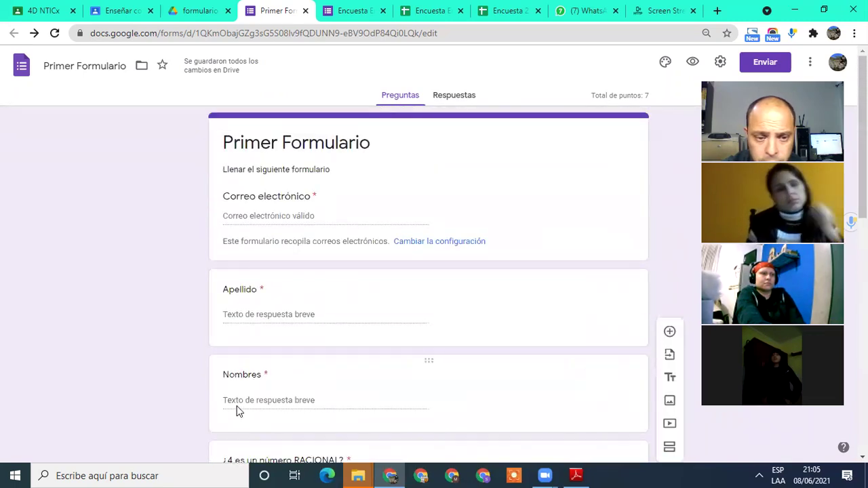
{"action": "scroll", "coordinate": [230, 403], "scroll_direction": "down", "scroll_amount": 6}
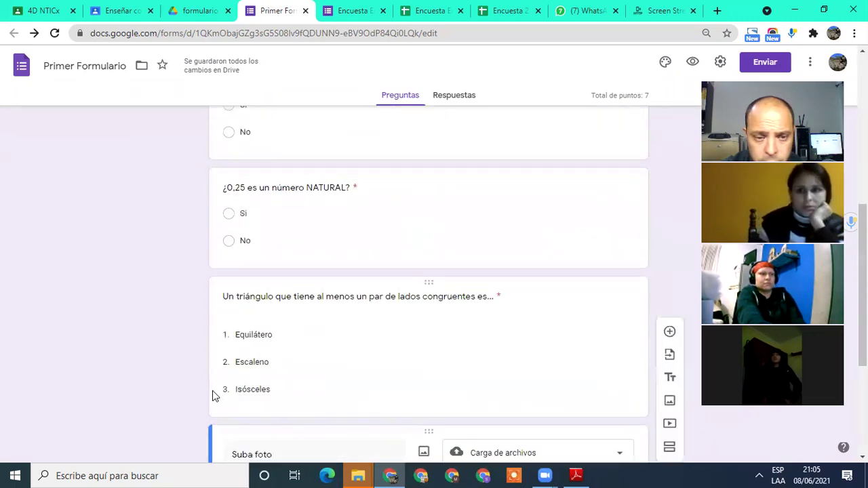
{"action": "scroll", "coordinate": [210, 393], "scroll_direction": "down", "scroll_amount": 2}
{"action": "scroll", "coordinate": [203, 390], "scroll_direction": "up", "scroll_amount": 7}
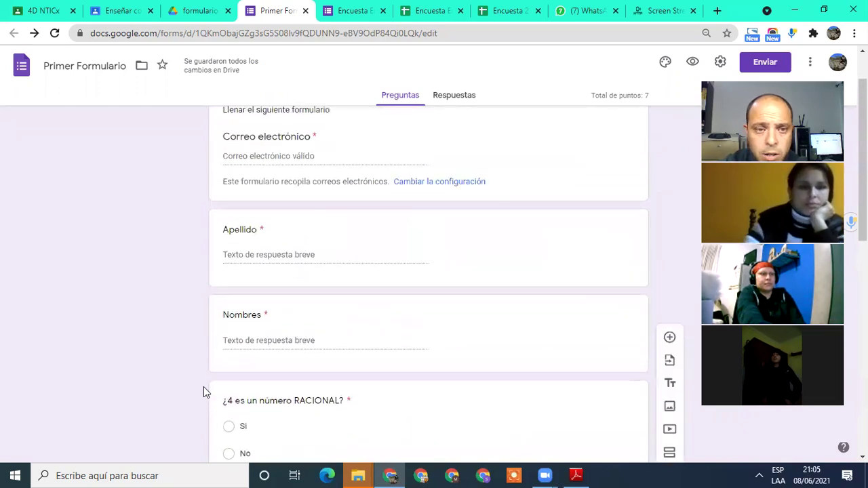
{"action": "scroll", "coordinate": [203, 392], "scroll_direction": "up", "scroll_amount": 1}
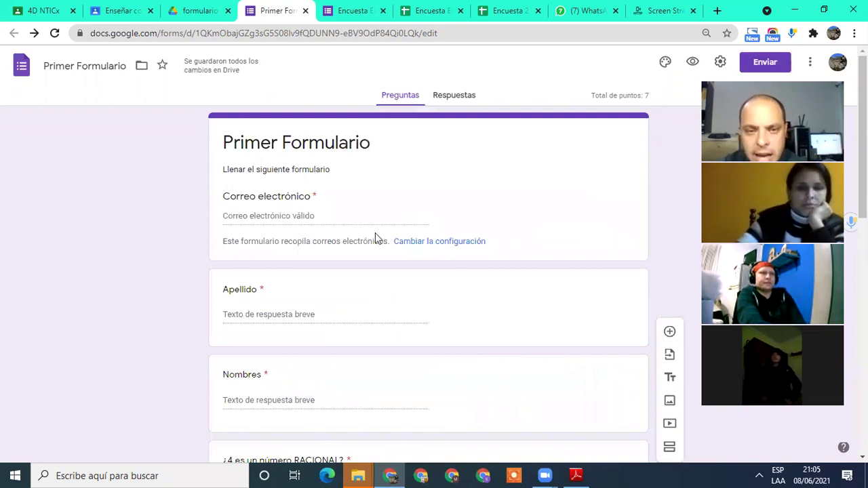
{"action": "scroll", "coordinate": [375, 236], "scroll_direction": "down", "scroll_amount": 7}
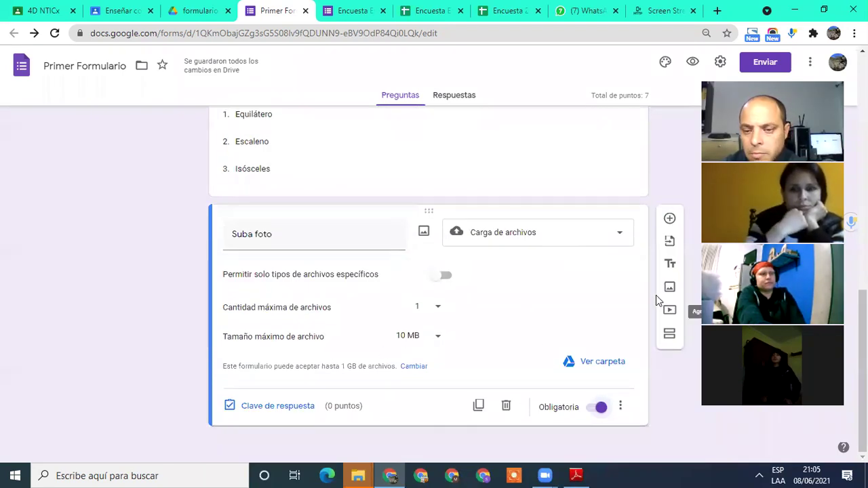
{"action": "scroll", "coordinate": [655, 295], "scroll_direction": "up", "scroll_amount": 7}
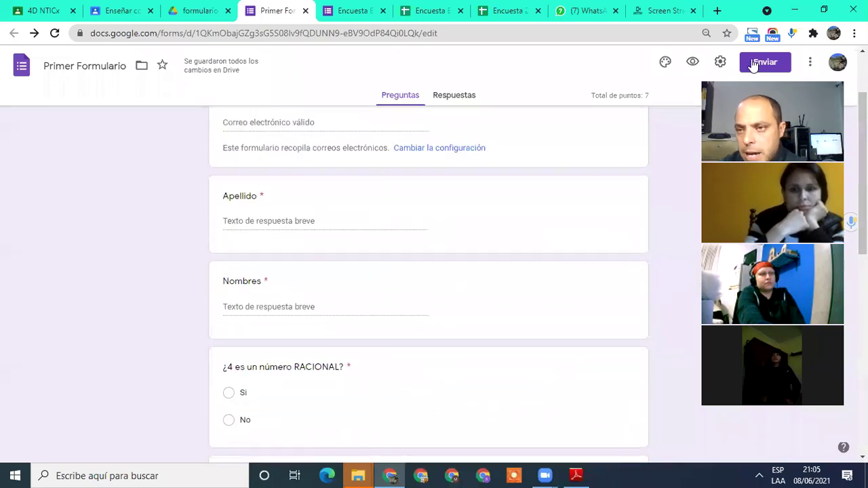
Open the form's sending options, generate a shortened link and copy it.
{"action": "left_click", "coordinate": [753, 63]}
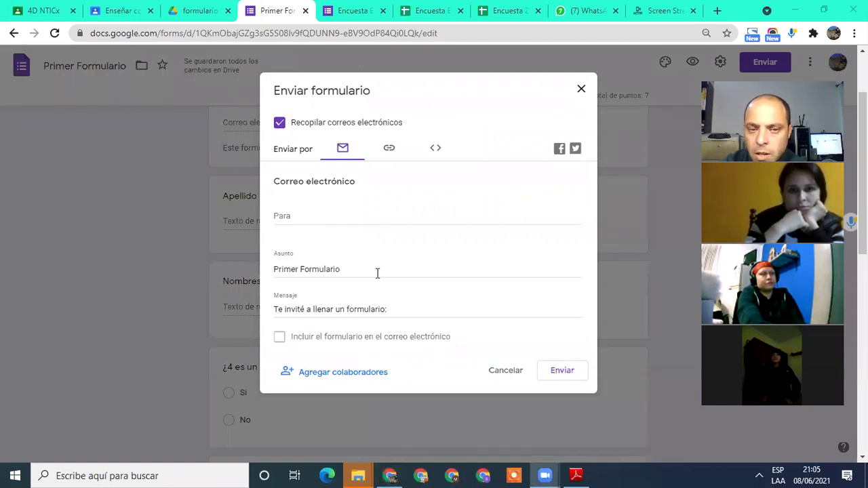
{"action": "left_click", "coordinate": [289, 215]}
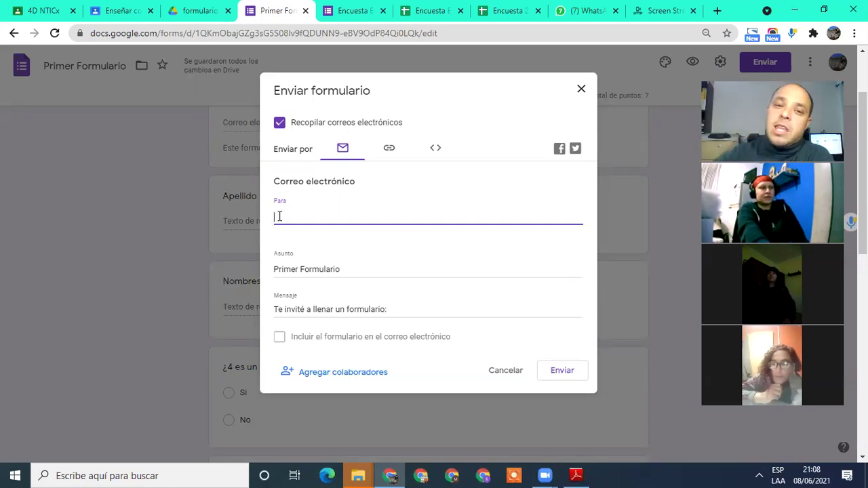
{"action": "left_click", "coordinate": [389, 151]}
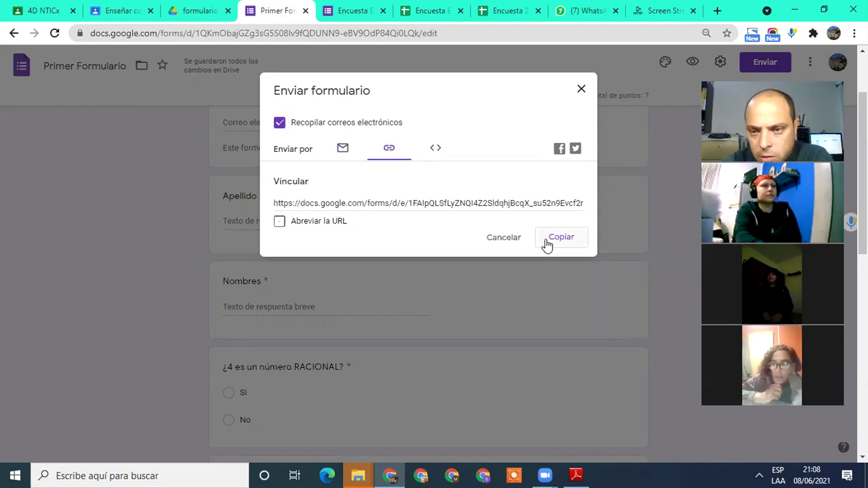
{"action": "left_click", "coordinate": [280, 221]}
{"action": "key", "text": "ctrl+c"}
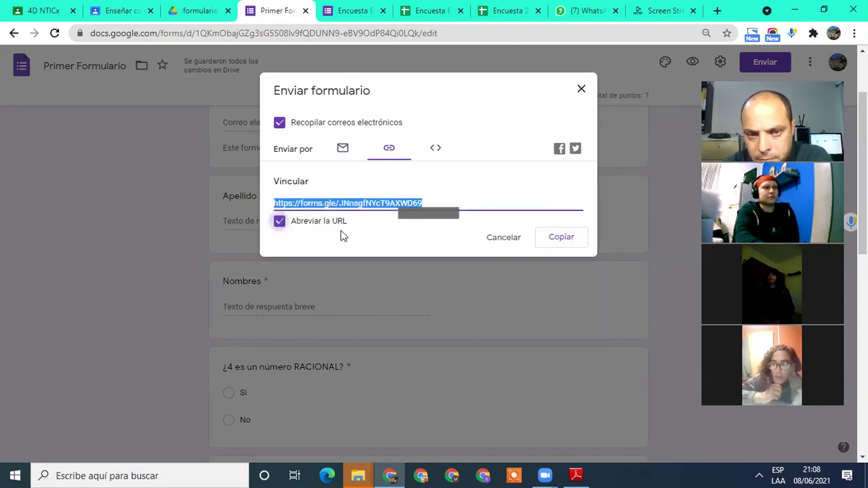
{"action": "left_click", "coordinate": [279, 221]}
{"action": "left_click", "coordinate": [280, 222]}
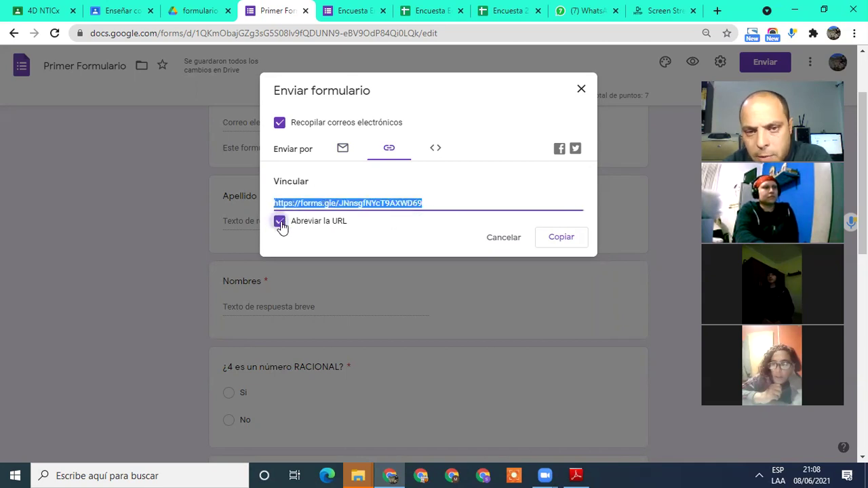
{"action": "left_click", "coordinate": [558, 240]}
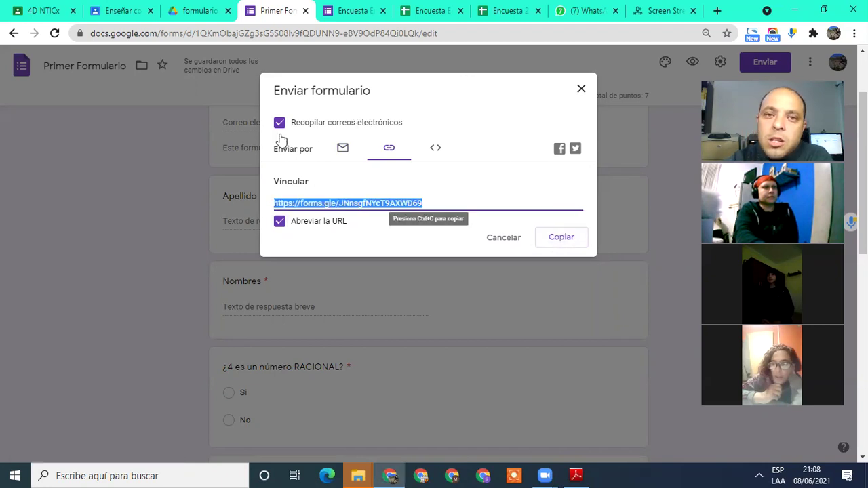
Switch to WhatsApp Web, send the copied form link in the open chat, and return to the form, closing its sending options.
{"action": "left_click", "coordinate": [595, 11]}
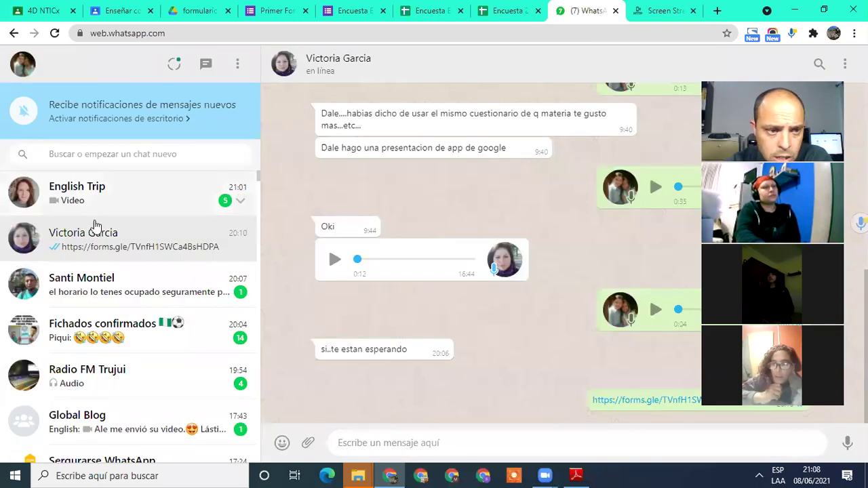
{"action": "right_click", "coordinate": [363, 442]}
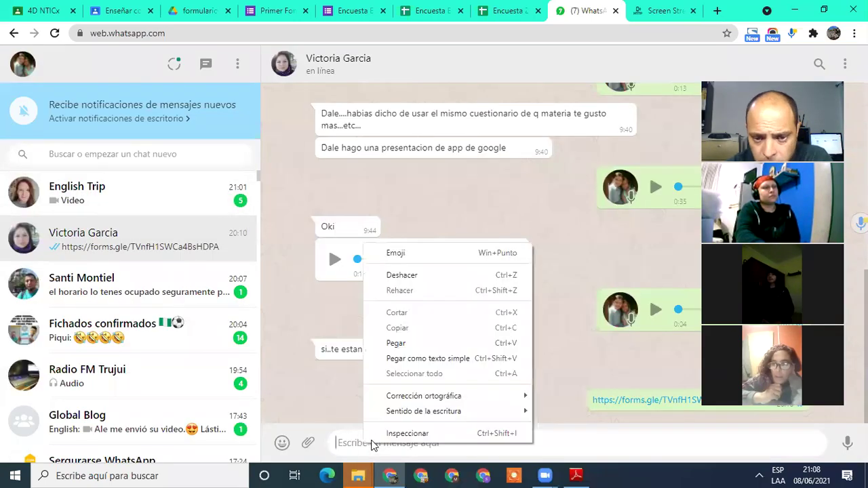
{"action": "left_click", "coordinate": [406, 351]}
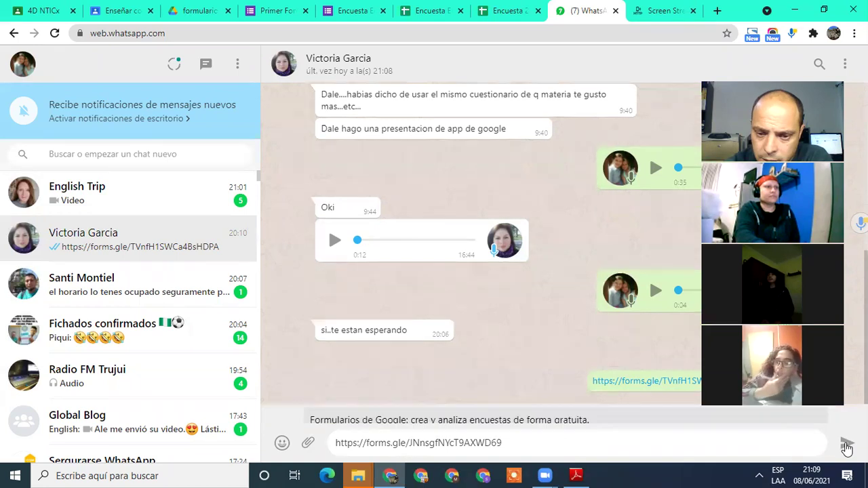
{"action": "left_click", "coordinate": [846, 448]}
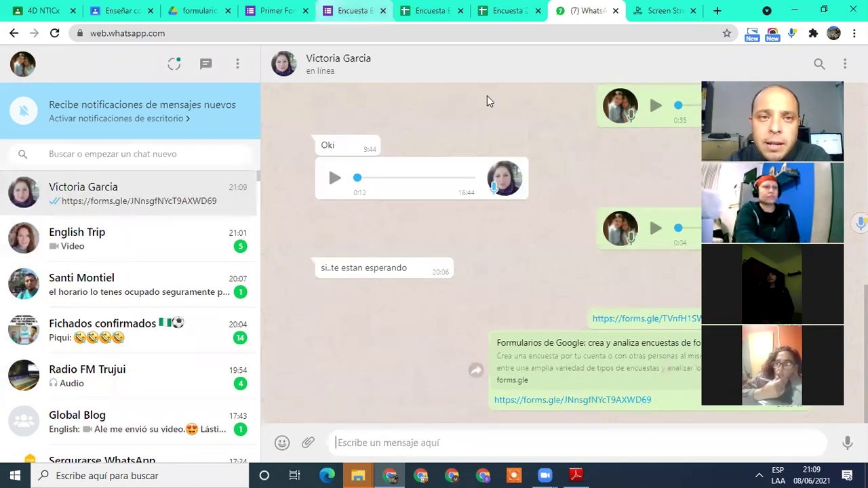
{"action": "left_click", "coordinate": [281, 10]}
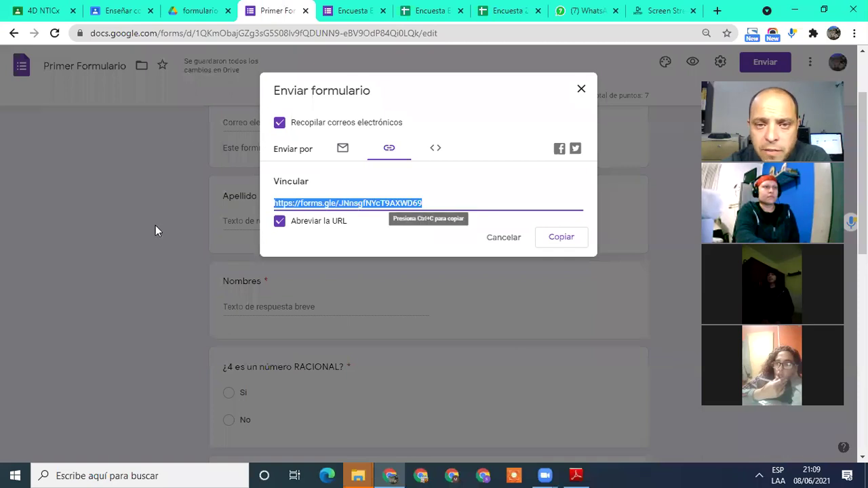
{"action": "left_click", "coordinate": [507, 239]}
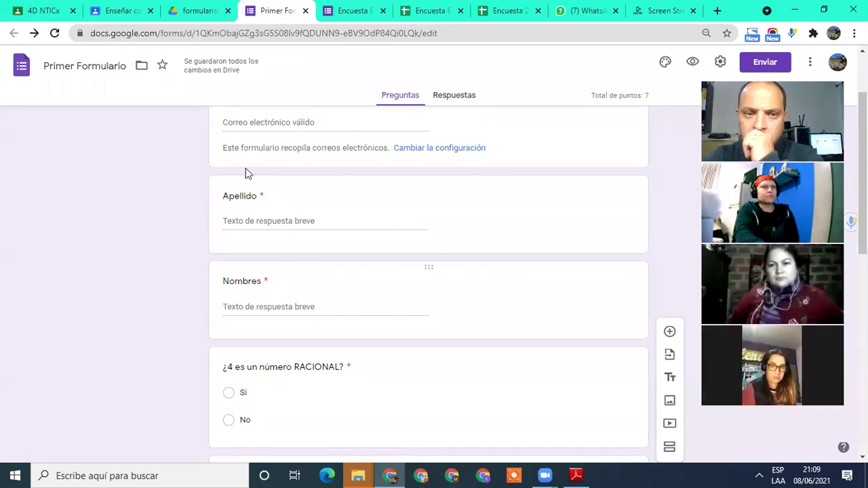
Duplicate the dropdown question about the triangle with at least one pair of congruent sides.
{"action": "scroll", "coordinate": [330, 265], "scroll_direction": "down", "scroll_amount": 3}
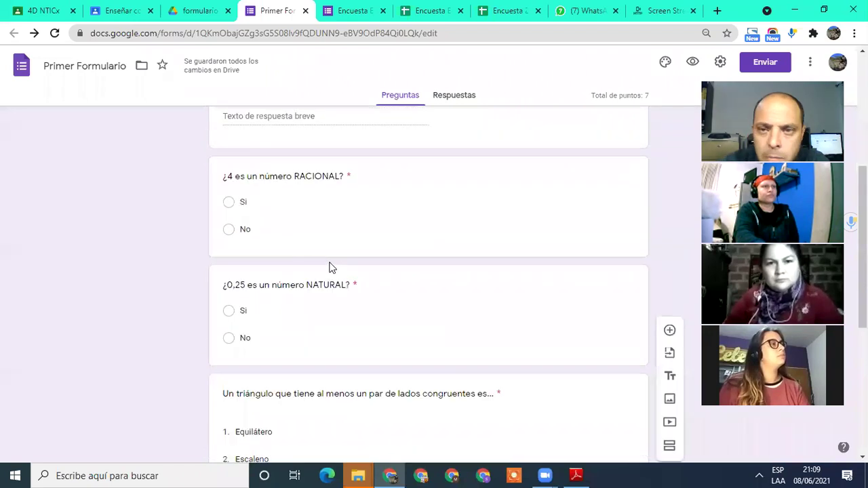
{"action": "scroll", "coordinate": [335, 262], "scroll_direction": "up", "scroll_amount": 3}
{"action": "scroll", "coordinate": [432, 275], "scroll_direction": "down", "scroll_amount": 6}
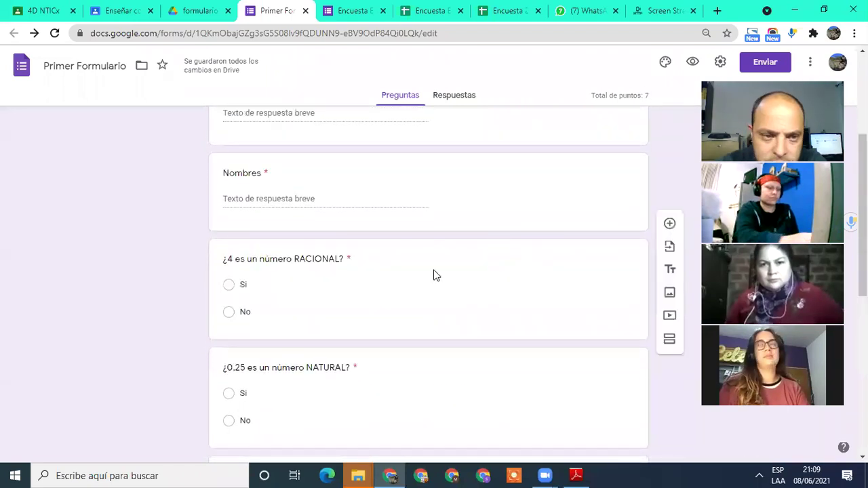
{"action": "scroll", "coordinate": [385, 293], "scroll_direction": "up", "scroll_amount": 2}
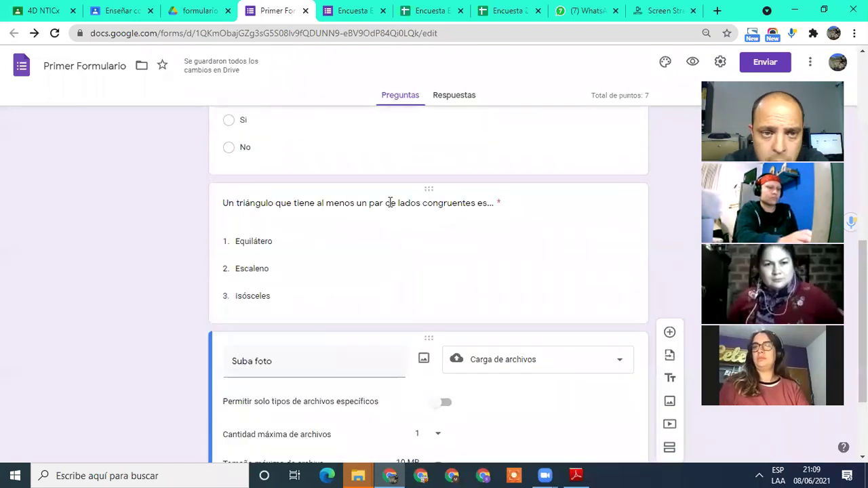
{"action": "scroll", "coordinate": [370, 278], "scroll_direction": "up", "scroll_amount": 2}
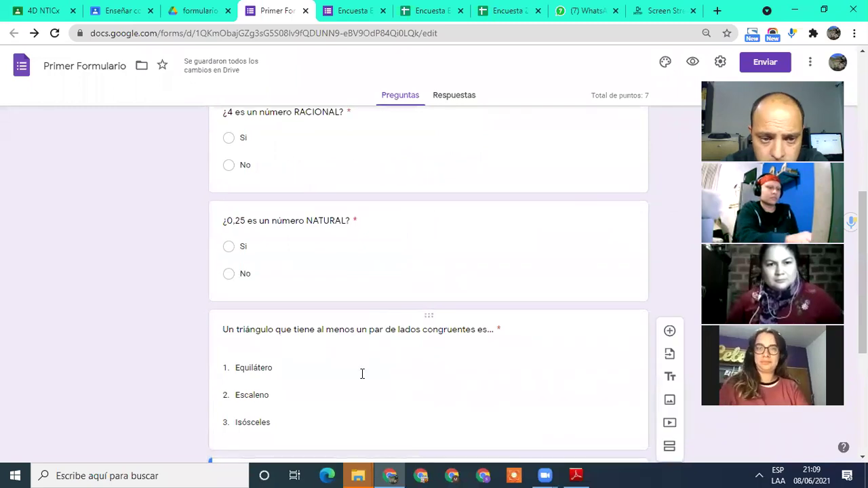
{"action": "scroll", "coordinate": [360, 373], "scroll_direction": "down", "scroll_amount": 3}
{"action": "left_click", "coordinate": [362, 233]}
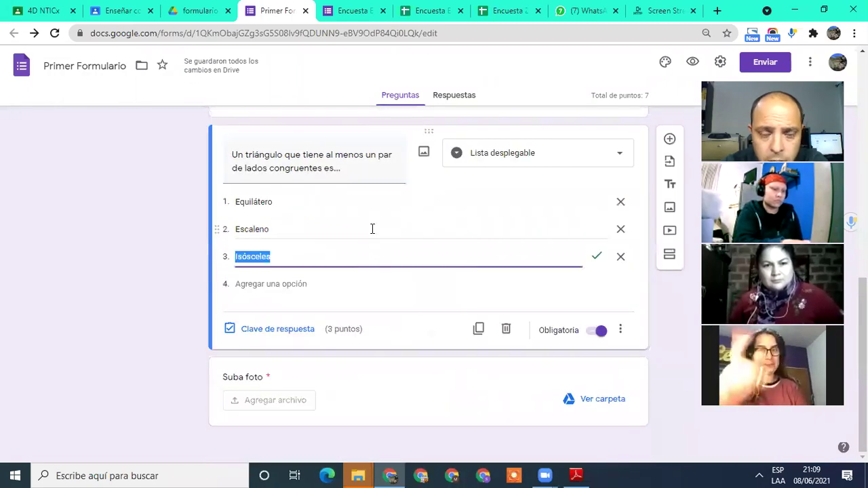
{"action": "left_click", "coordinate": [480, 330]}
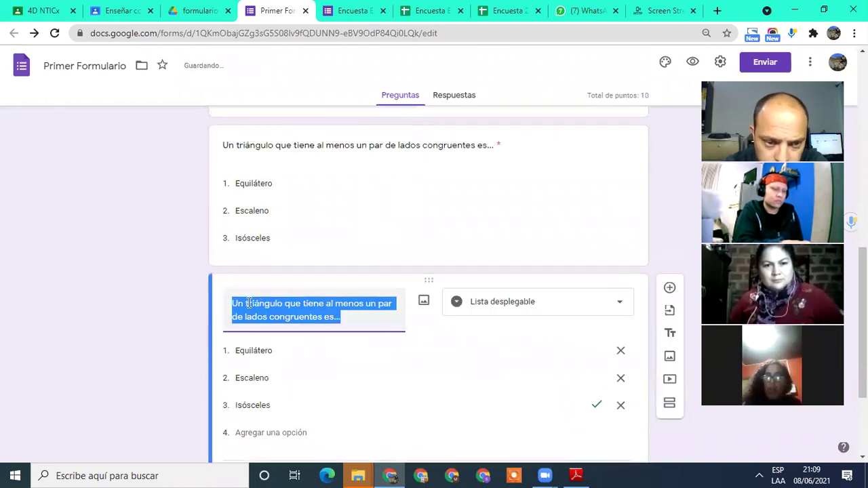
{"action": "left_click", "coordinate": [246, 303]}
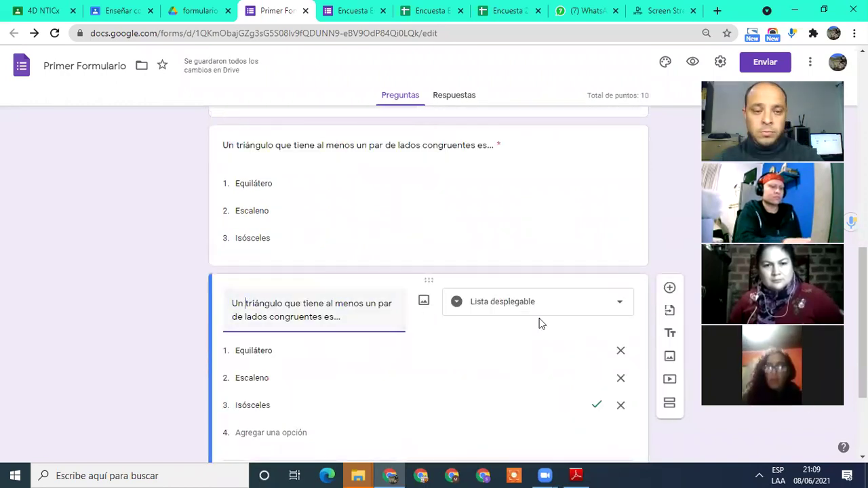
{"action": "type", "text": "cuadri"}
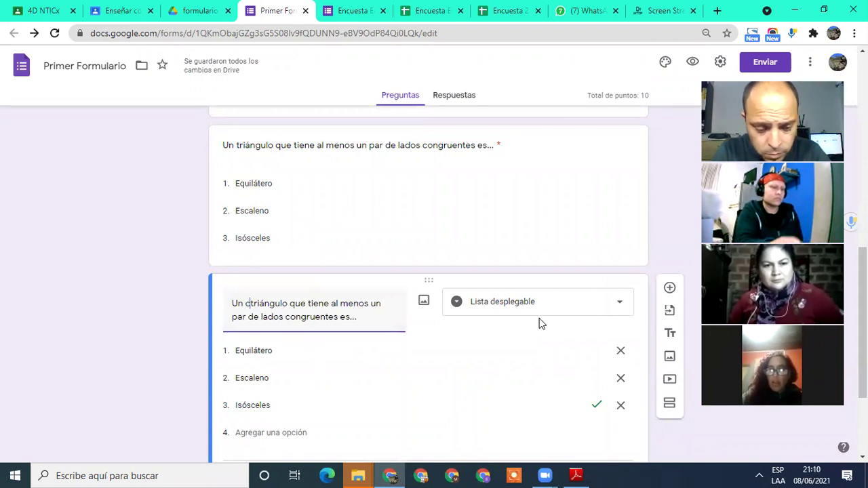
{"action": "type", "text": "later"}
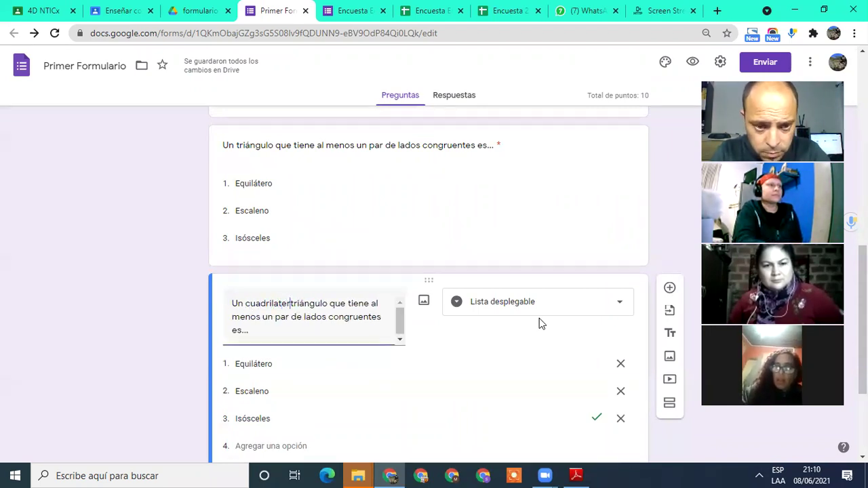
{"action": "key", "text": "BackSpace"}
{"action": "key", "text": "BackSpace"}
{"action": "key", "text": "BackSpace"}
{"action": "key", "text": "BackSpace"}
{"action": "key", "text": "BackSpace"}
{"action": "key", "text": "BackSpace"}
{"action": "key", "text": "BackSpace"}
{"action": "key", "text": "BackSpace"}
{"action": "key", "text": "BackSpace"}
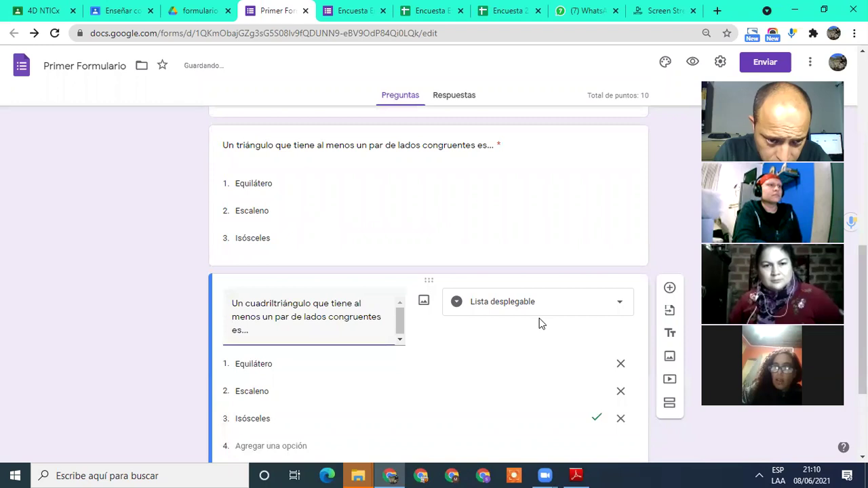
{"action": "key", "text": "BackSpace"}
{"action": "key", "text": "BackSpace"}
Replace the duplicated dropdown question's text with "3,15 es un número....", removing all of the old triangle wording.
{"action": "key", "text": "BackSpace"}
{"action": "key", "text": "BackSpace"}
{"action": "key", "text": "BackSpace"}
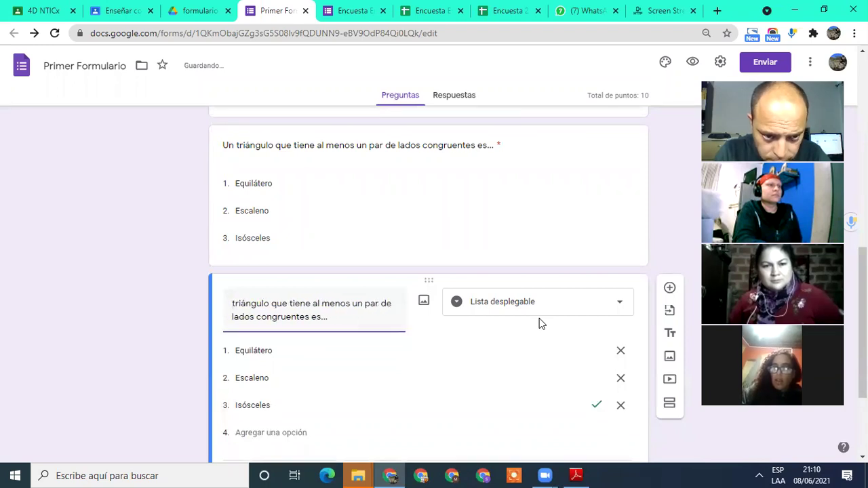
{"action": "type", "text": "3"}
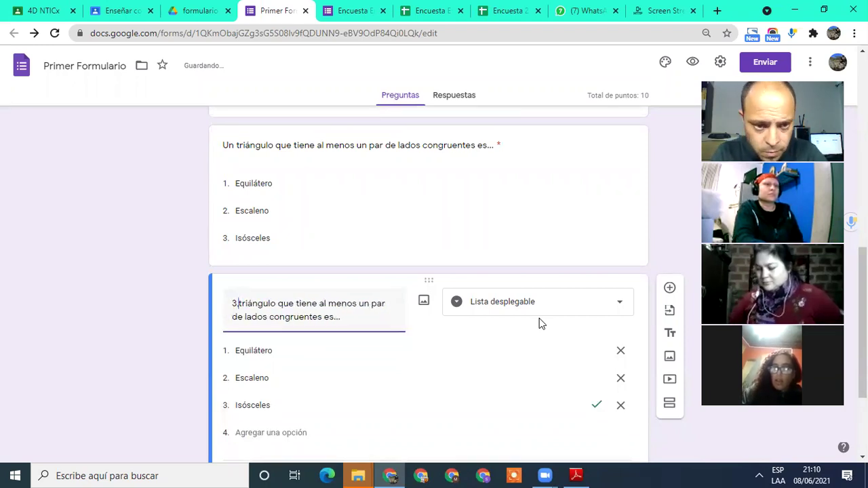
{"action": "type", "text": ",15 "}
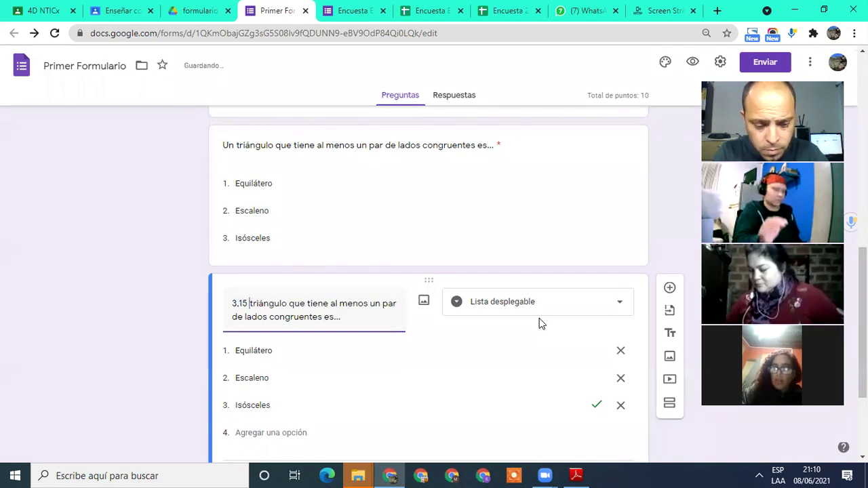
{"action": "type", "text": "es un nu"}
{"action": "type", "text": "mero"}
{"action": "key", "text": "BackSpace"}
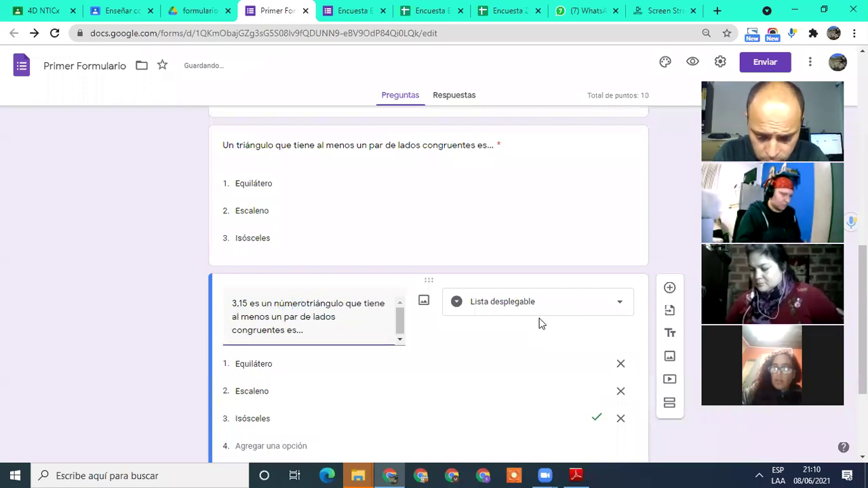
{"action": "type", "text": "...."}
{"action": "key", "text": "shift+Right"}
{"action": "key", "text": "shift+Right"}
{"action": "key", "text": "shift+Right"}
{"action": "key", "text": "shift+Right"}
{"action": "key", "text": "shift+Right"}
{"action": "key", "text": "Delete"}
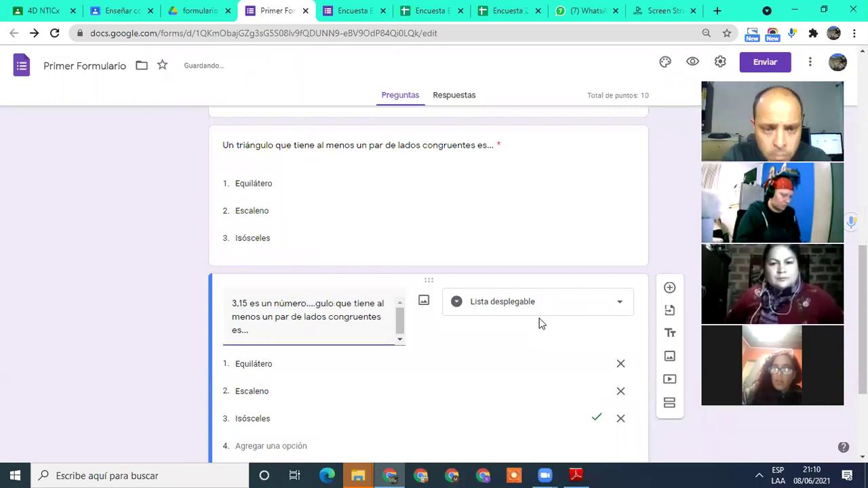
{"action": "key", "text": "Delete"}
{"action": "key", "text": "Delete"}
{"action": "key", "text": "Delete"}
{"action": "key", "text": "Delete"}
{"action": "key", "text": "Delete"}
{"action": "key", "text": "Delete"}
{"action": "key", "text": "Delete"}
{"action": "key", "text": "Delete"}
{"action": "key", "text": "Delete"}
{"action": "key", "text": "Delete"}
{"action": "key", "text": "Delete"}
{"action": "key", "text": "Delete"}
{"action": "key", "text": "Delete"}
{"action": "key", "text": "Delete"}
{"action": "key", "text": "Delete"}
{"action": "key", "text": "Delete"}
{"action": "key", "text": "Delete"}
{"action": "key", "text": "Delete"}
{"action": "key", "text": "Delete"}
{"action": "key", "text": "Delete"}
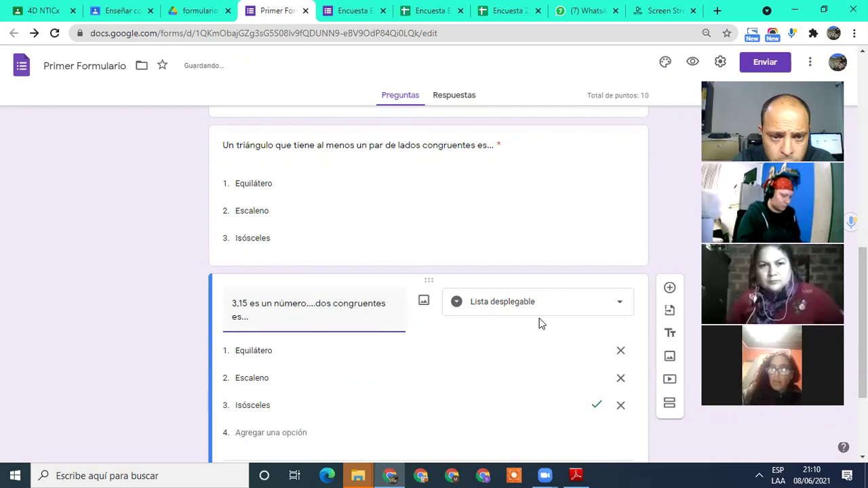
{"action": "key", "text": "Delete"}
{"action": "key", "text": "Delete"}
{"action": "key", "text": "Delete"}
{"action": "key", "text": "Delete"}
{"action": "key", "text": "Delete"}
{"action": "key", "text": "Delete"}
{"action": "key", "text": "Delete"}
{"action": "key", "text": "Delete"}
{"action": "key", "text": "Delete"}
{"action": "key", "text": "Delete"}
{"action": "key", "text": "Delete"}
{"action": "key", "text": "Delete"}
{"action": "key", "text": "Delete"}
{"action": "key", "text": "Delete"}
{"action": "key", "text": "Delete"}
{"action": "key", "text": "Delete"}
{"action": "key", "text": "Delete"}
{"action": "key", "text": "Delete"}
{"action": "key", "text": "Delete"}
{"action": "key", "text": "Delete"}
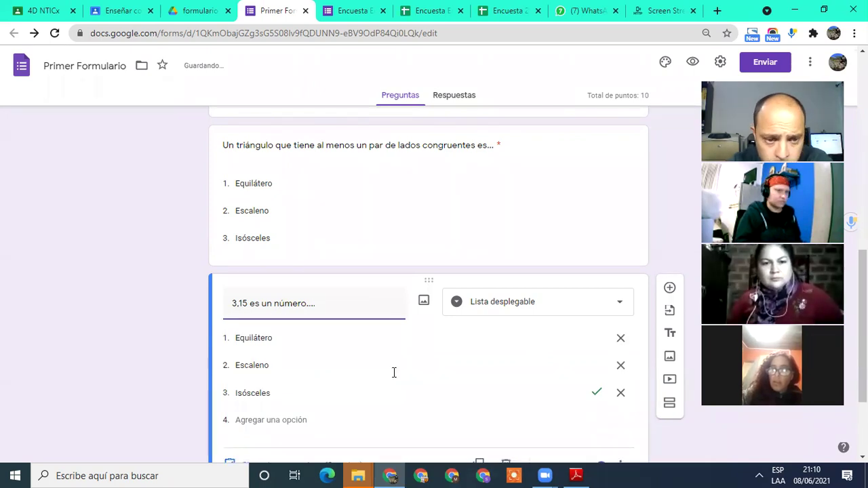
Replace the first option of the "3,15 es un número...." question with "Irraccional".
{"action": "left_click", "coordinate": [278, 339]}
{"action": "left_click", "coordinate": [276, 338]}
{"action": "double_click", "coordinate": [237, 337]}
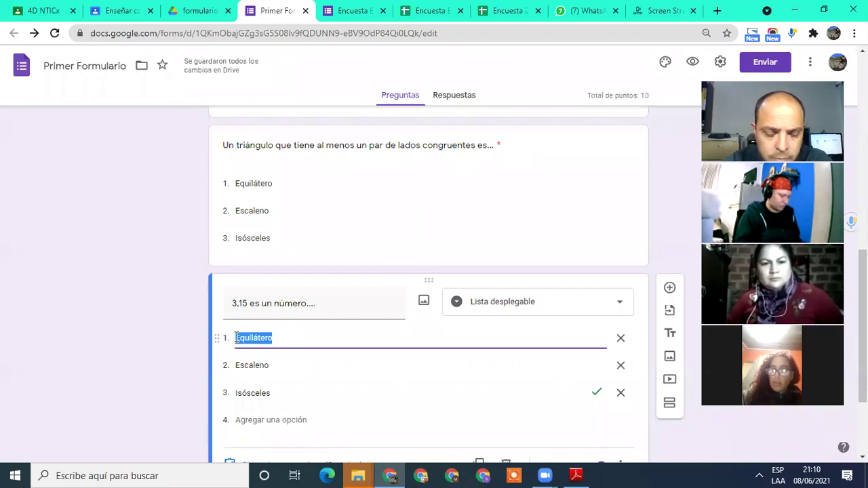
{"action": "key", "text": "BackSpace"}
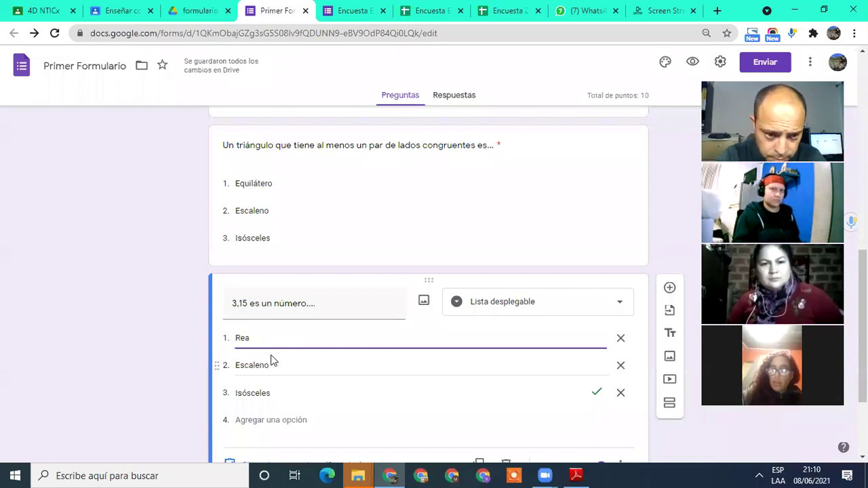
{"action": "type", "text": "Iraccional"}
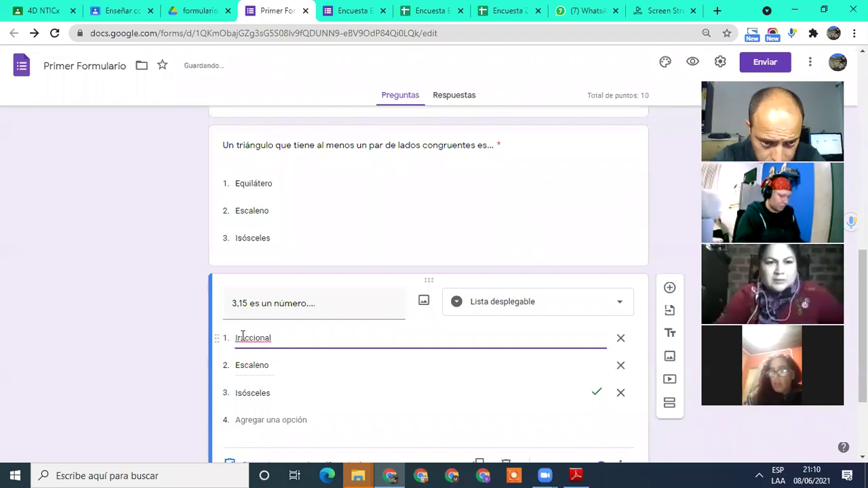
{"action": "left_click", "coordinate": [238, 338]}
{"action": "type", "text": "r"}
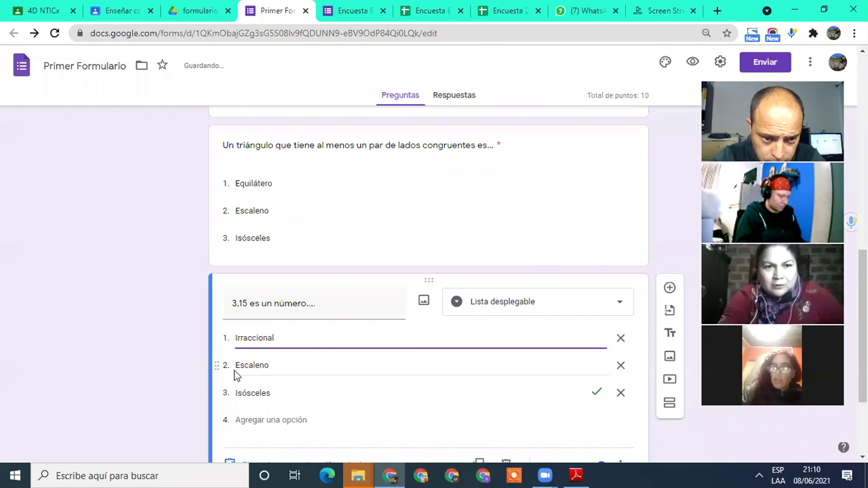
Replace the second and third options of the "3,15 es un número...." question with "Racional" and "Natural".
{"action": "left_click", "coordinate": [291, 378]}
{"action": "type", "text": "R"}
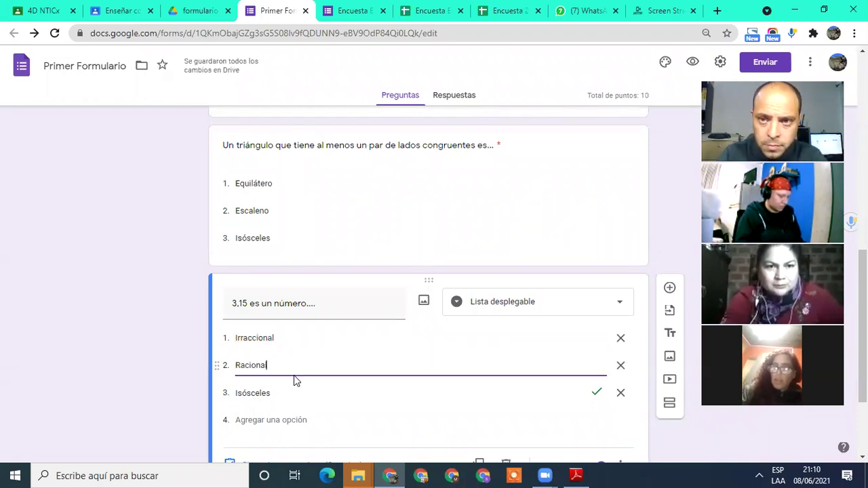
{"action": "type", "text": "acional"}
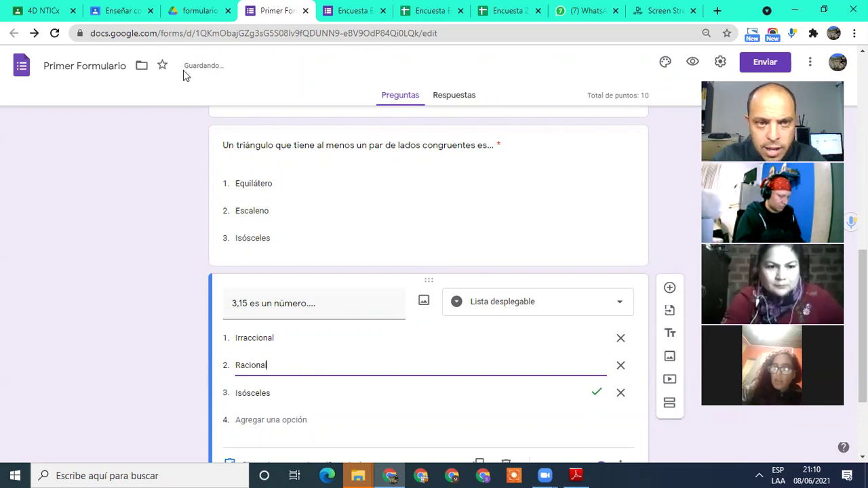
{"action": "left_click", "coordinate": [244, 392]}
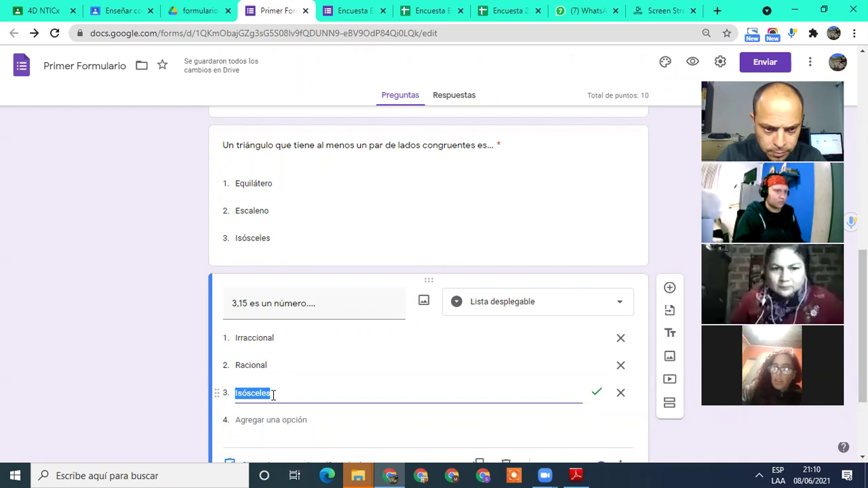
{"action": "type", "text": "Natur"}
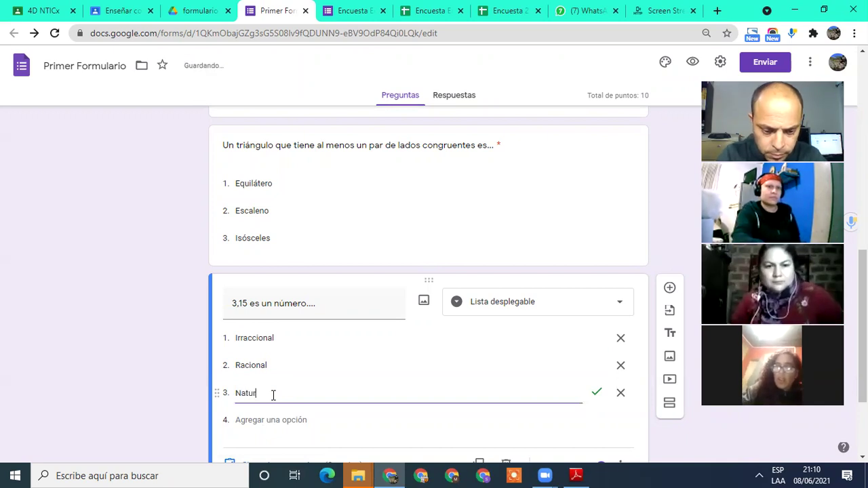
{"action": "type", "text": "al"}
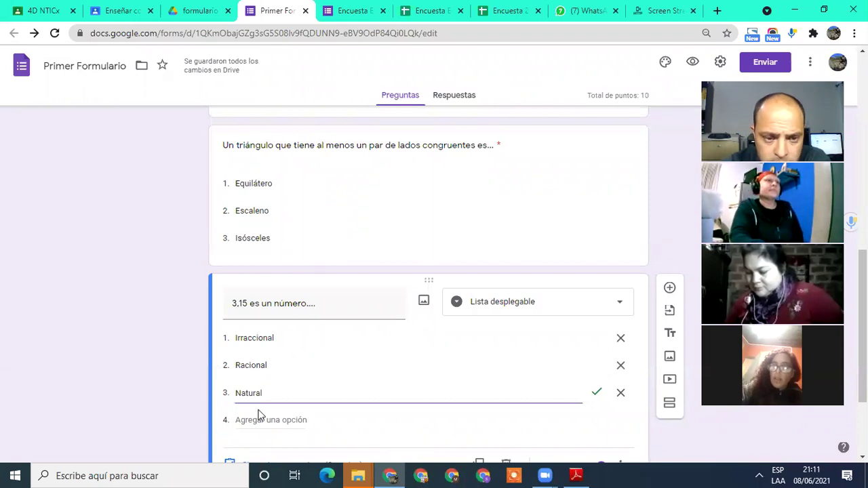
In the answer key of the "3,15 es un número...." question, mark "Racional" as the correct answer instead of "Natural".
{"action": "scroll", "coordinate": [317, 386], "scroll_direction": "down", "scroll_amount": 1}
{"action": "scroll", "coordinate": [317, 388], "scroll_direction": "up", "scroll_amount": 1}
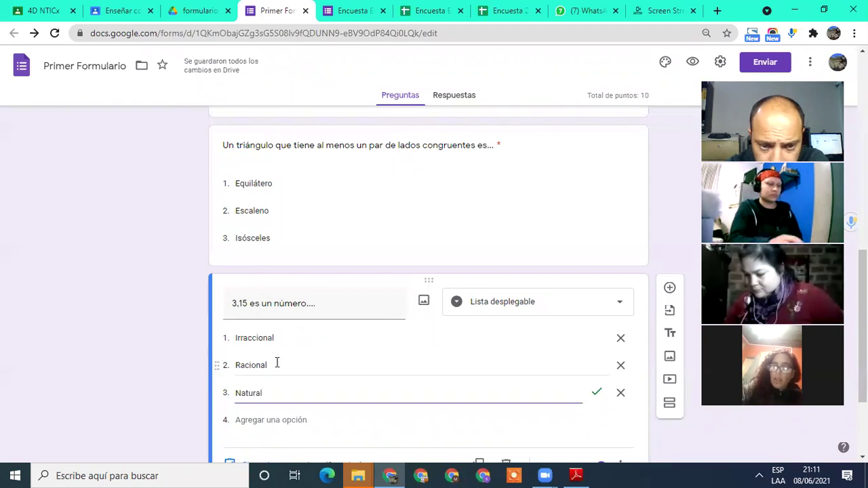
{"action": "scroll", "coordinate": [287, 389], "scroll_direction": "down", "scroll_amount": 3}
{"action": "left_click", "coordinate": [252, 342]}
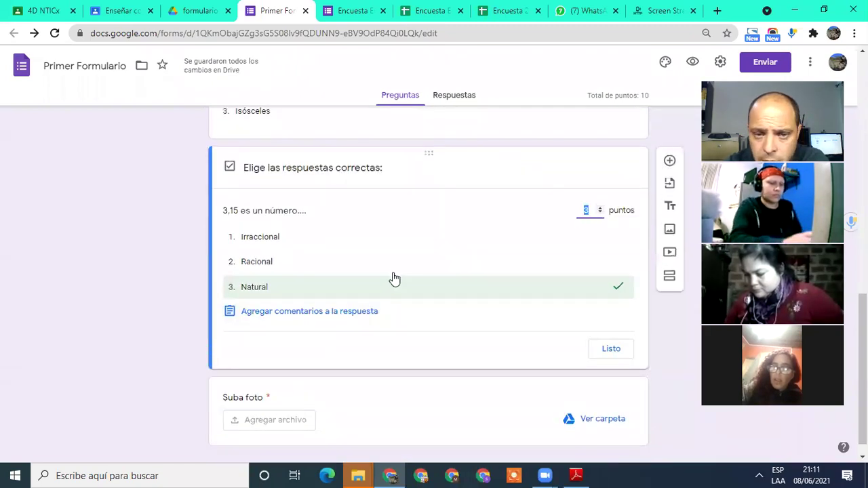
{"action": "left_click", "coordinate": [618, 262]}
{"action": "left_click", "coordinate": [614, 288]}
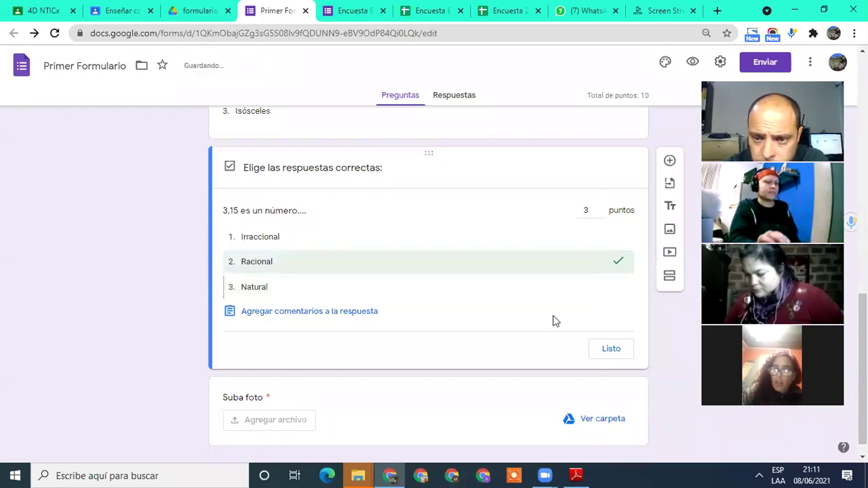
{"action": "left_click", "coordinate": [610, 352]}
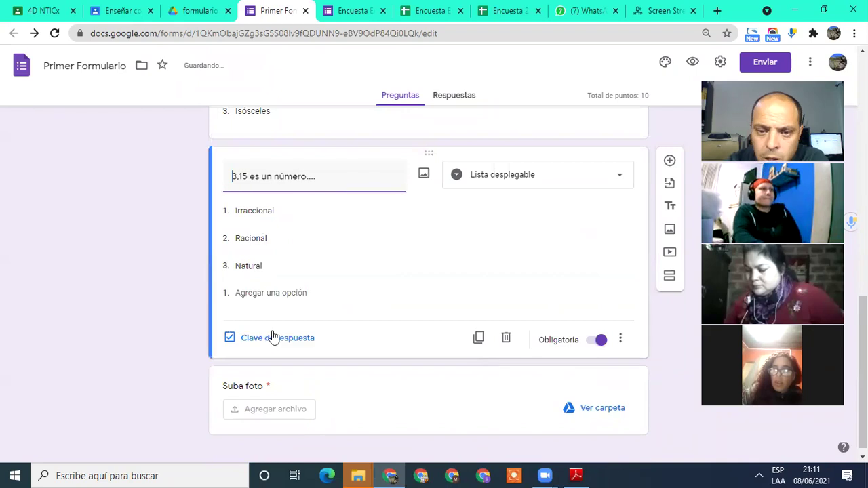
Open the form's responses and examine the response options, switching the acceptance of responses off and back on.
{"action": "scroll", "coordinate": [111, 307], "scroll_direction": "up", "scroll_amount": 15}
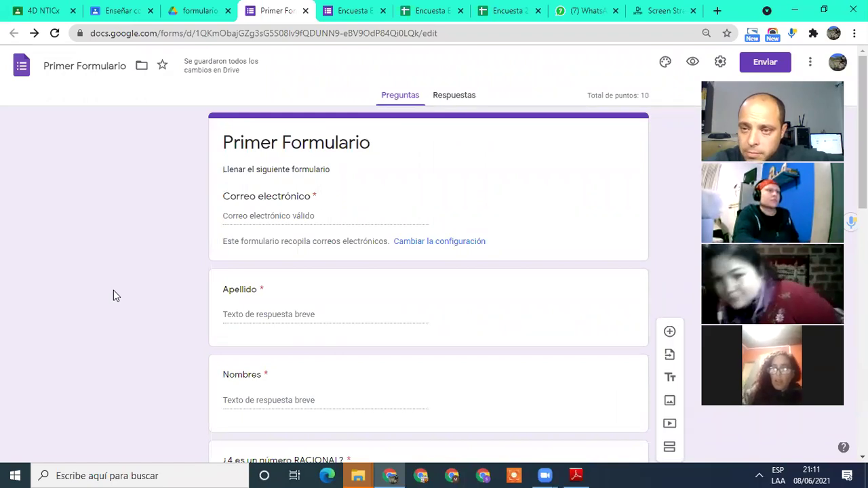
{"action": "left_click", "coordinate": [457, 98]}
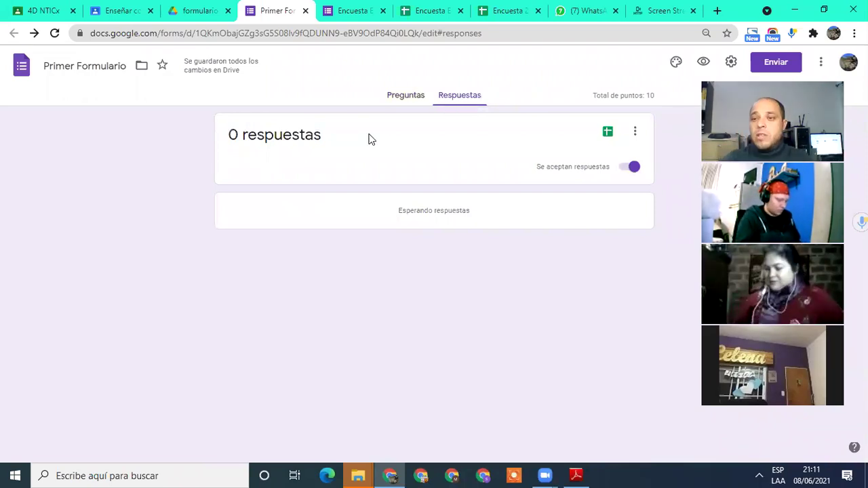
{"action": "left_click", "coordinate": [634, 168]}
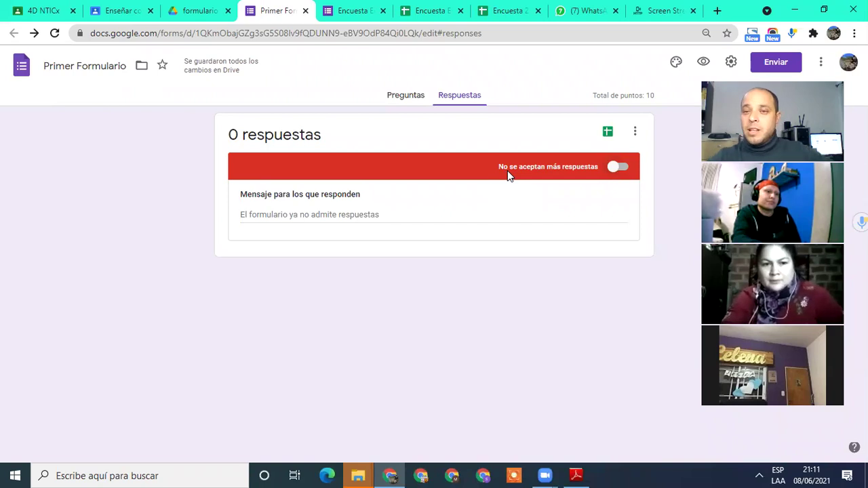
{"action": "left_click", "coordinate": [635, 131]}
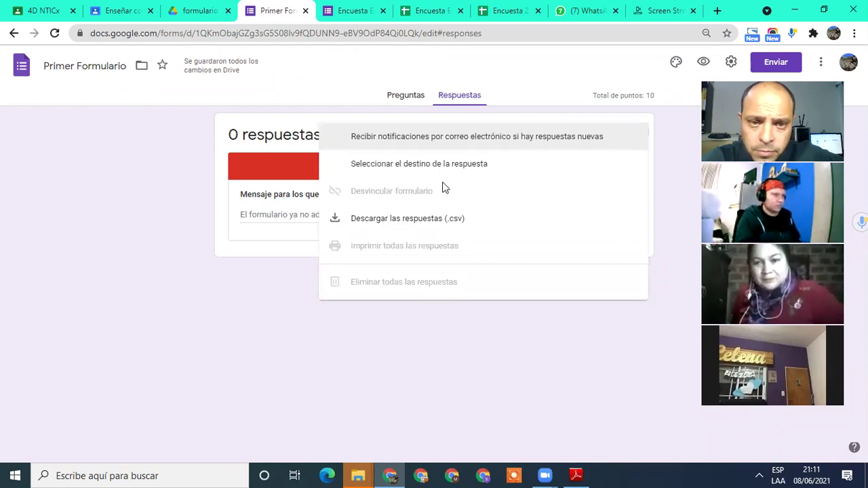
{"action": "left_click", "coordinate": [205, 237]}
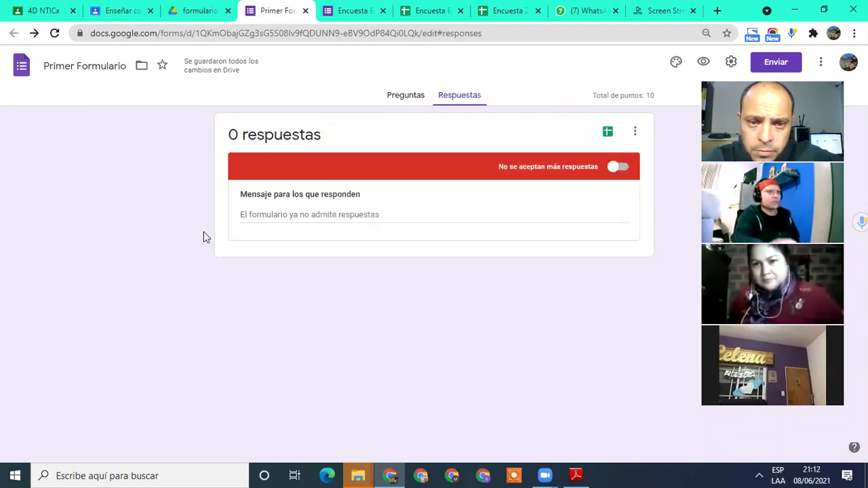
{"action": "left_click", "coordinate": [615, 168]}
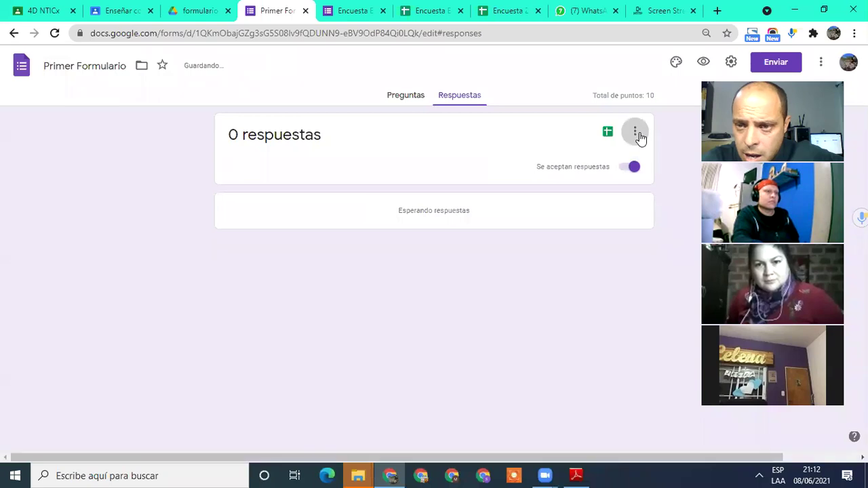
{"action": "left_click", "coordinate": [636, 132]}
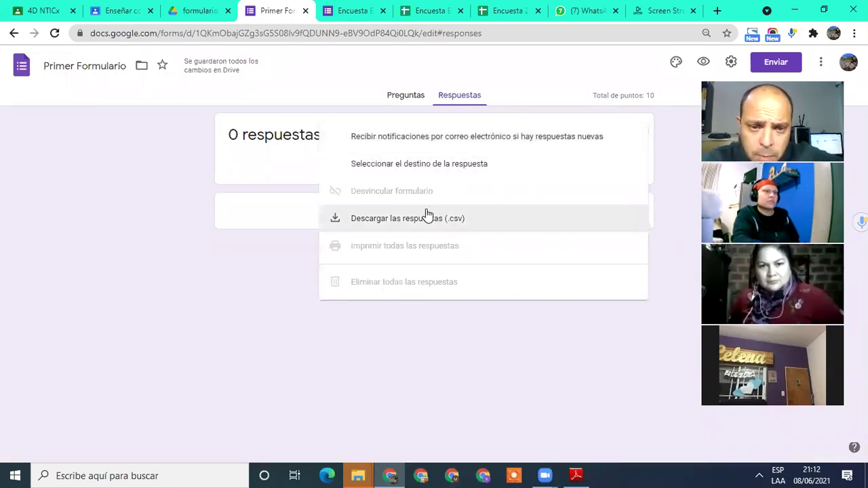
{"action": "left_click", "coordinate": [246, 268]}
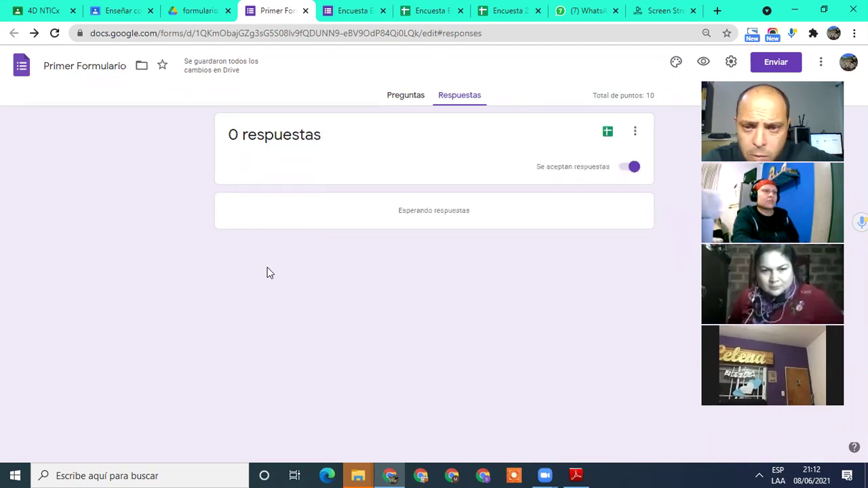
{"action": "left_click", "coordinate": [633, 167]}
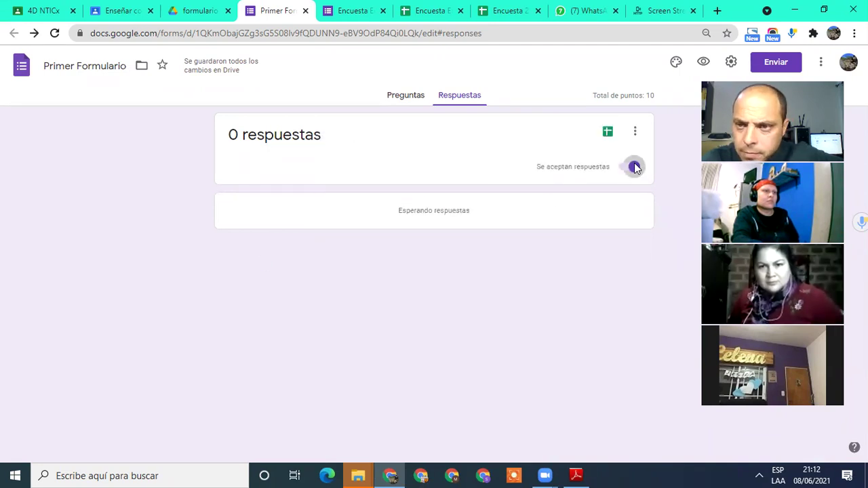
{"action": "left_click", "coordinate": [618, 168]}
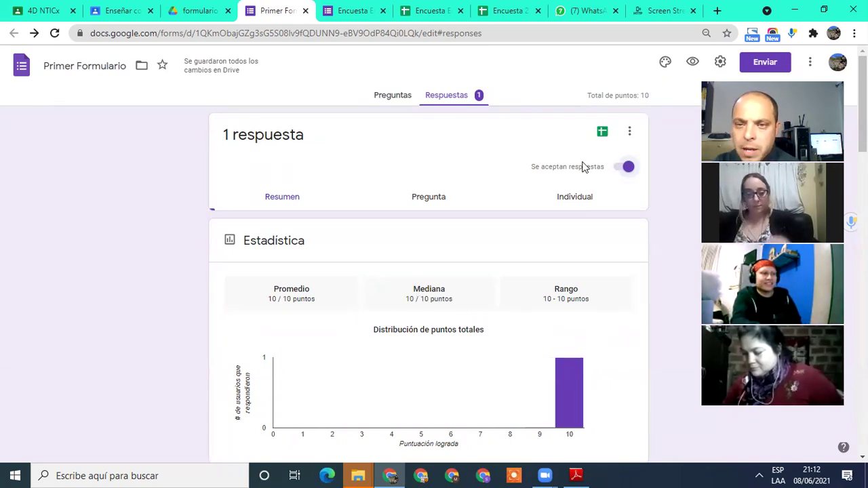
{"action": "left_click", "coordinate": [602, 133]}
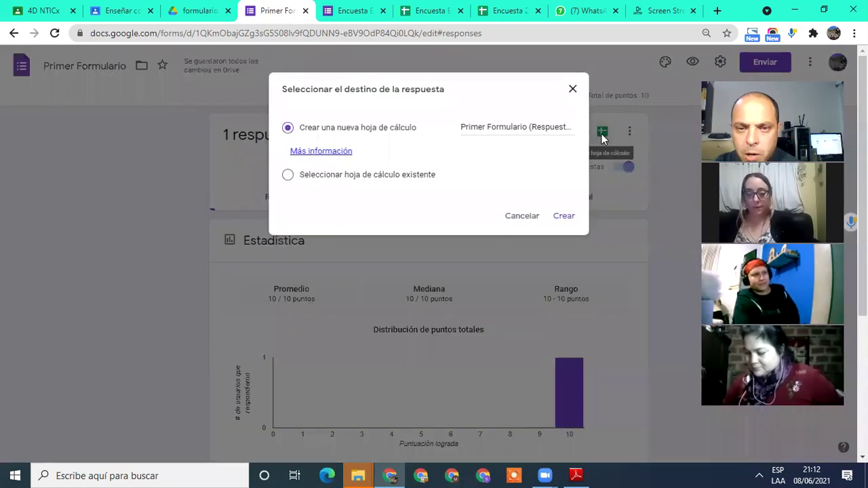
{"action": "left_click", "coordinate": [520, 215]}
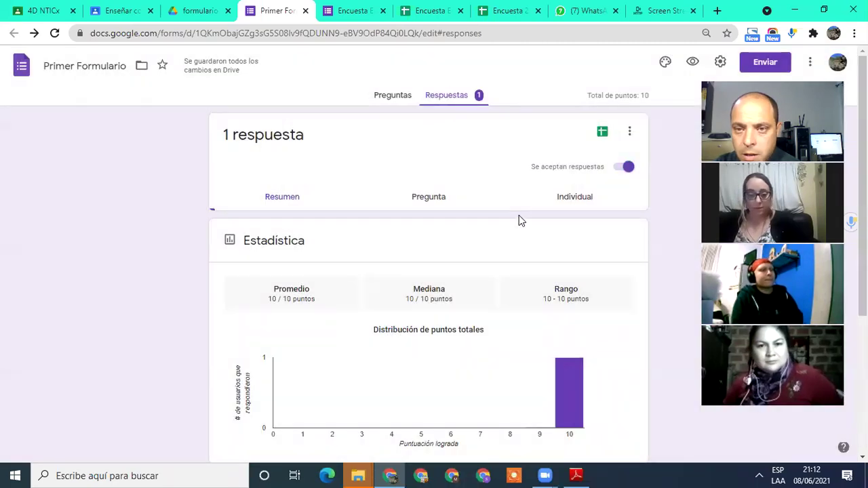
{"action": "left_click", "coordinate": [602, 133]}
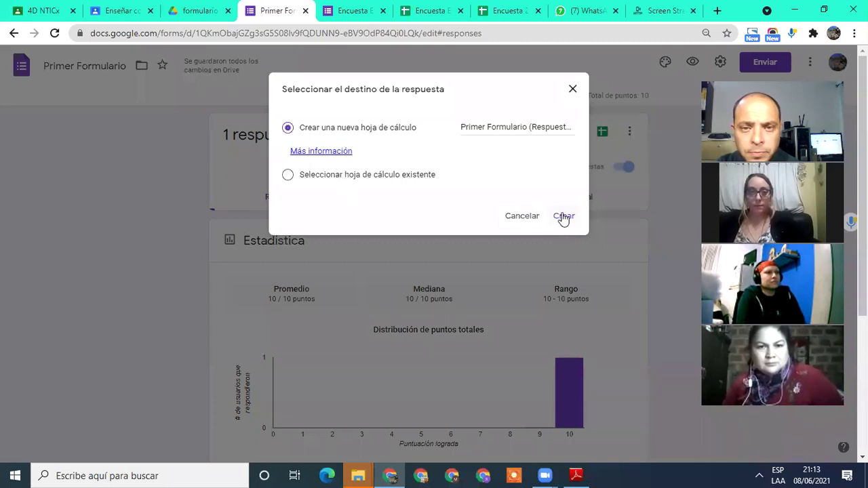
{"action": "left_click", "coordinate": [525, 220]}
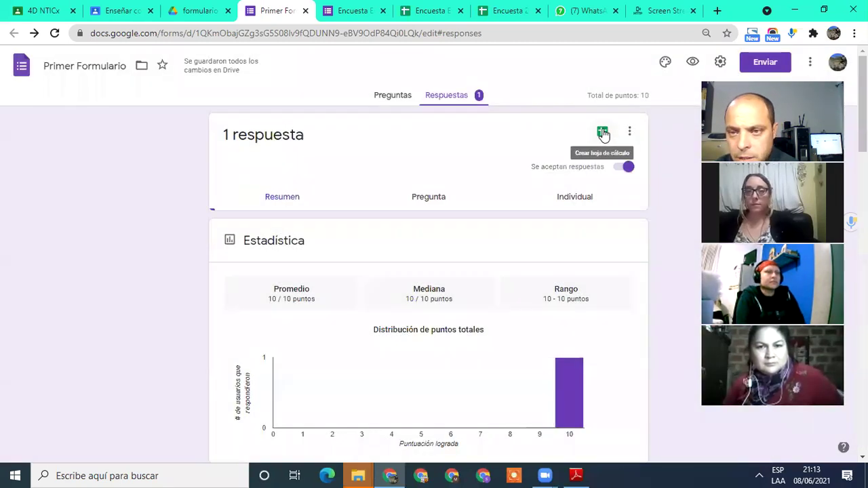
Create a new spreadsheet named "Primer Formulario (Respuestas)" as the destination for the form's responses.
{"action": "left_click", "coordinate": [603, 133]}
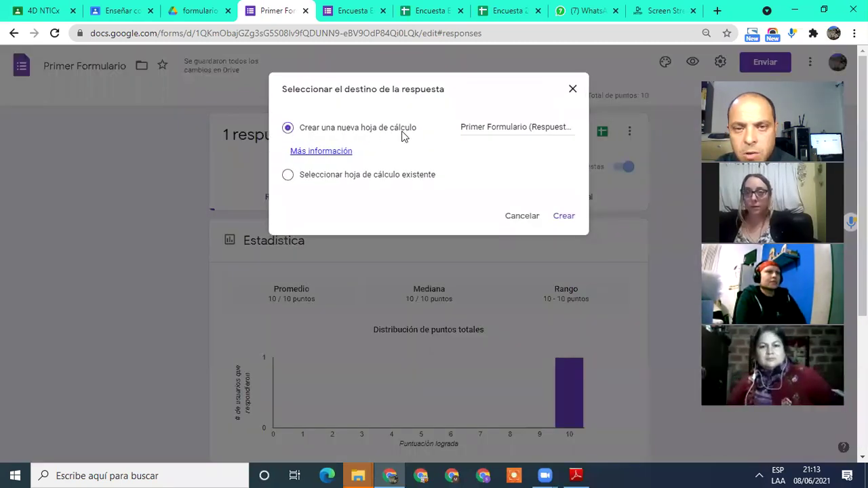
{"action": "left_click", "coordinate": [491, 128]}
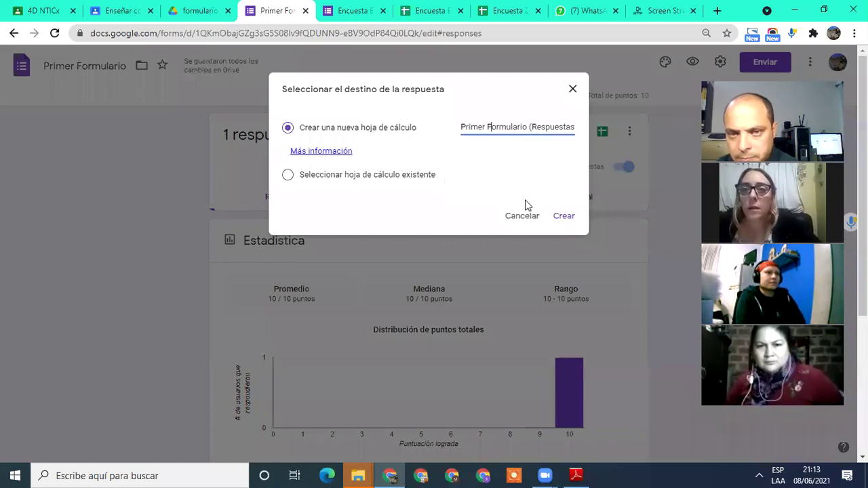
{"action": "left_click", "coordinate": [563, 217]}
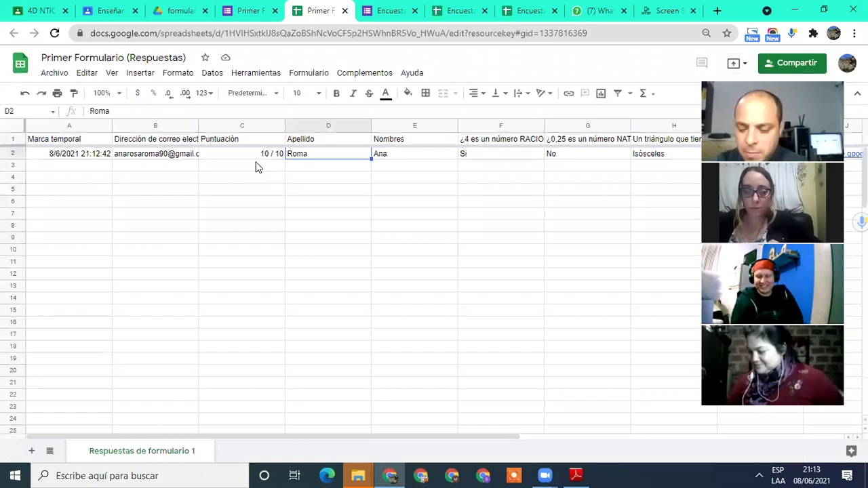
Examine the first response row of the spreadsheet from the surname column across to the "Suba foto" column.
{"action": "key", "text": "Right"}
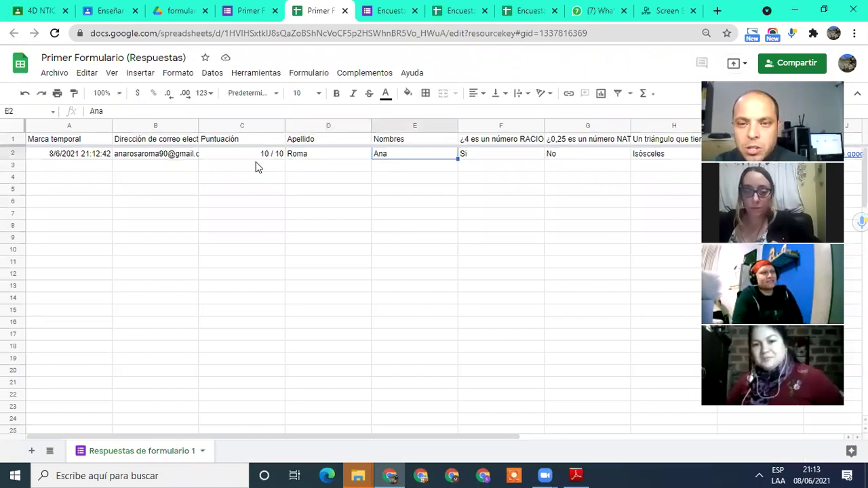
{"action": "key", "text": "Right"}
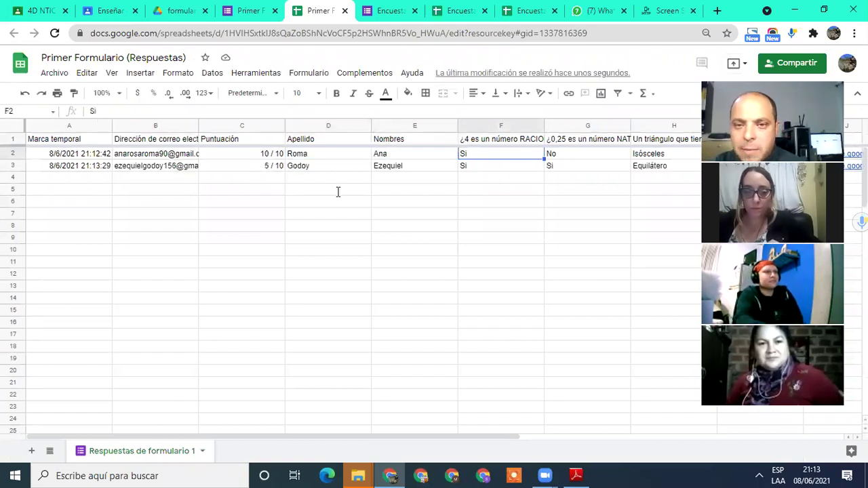
{"action": "key", "text": "Right"}
{"action": "key", "text": "Right"}
{"action": "key", "text": "Right"}
{"action": "key", "text": "Right"}
{"action": "key", "text": "Right"}
{"action": "key", "text": "Right"}
{"action": "key", "text": "Right"}
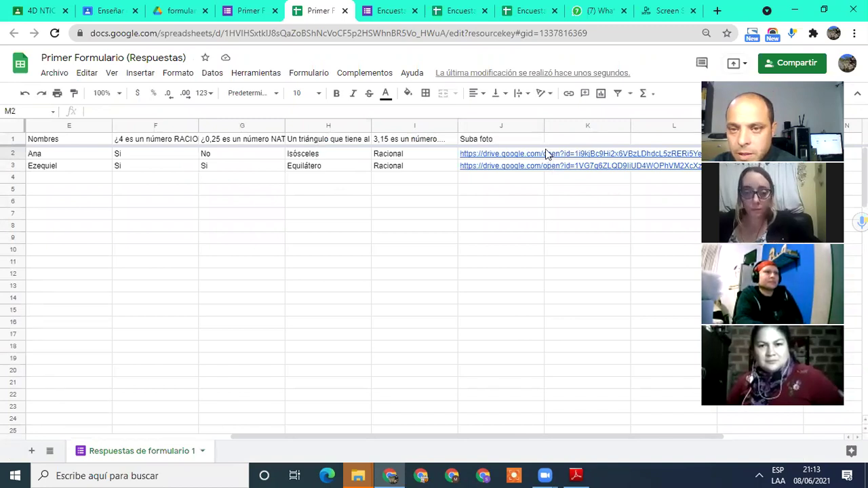
View the uploaded files of the first two responses in the "Suba foto" column and preview some of the other responses' uploads.
{"action": "left_click", "coordinate": [483, 155]}
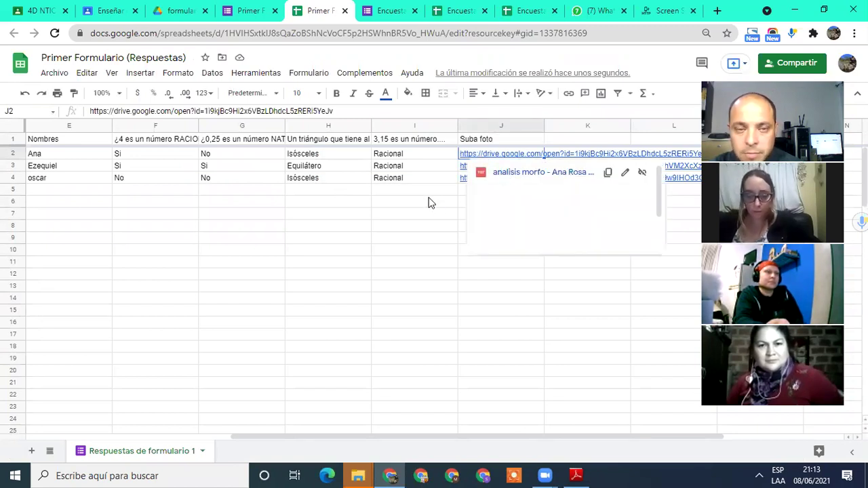
{"action": "key", "text": "alt+Return"}
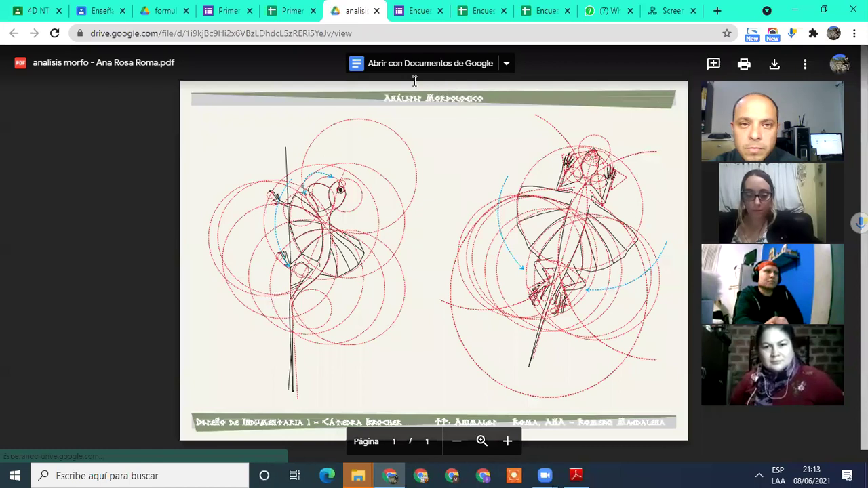
{"action": "key", "text": "ctrl+w"}
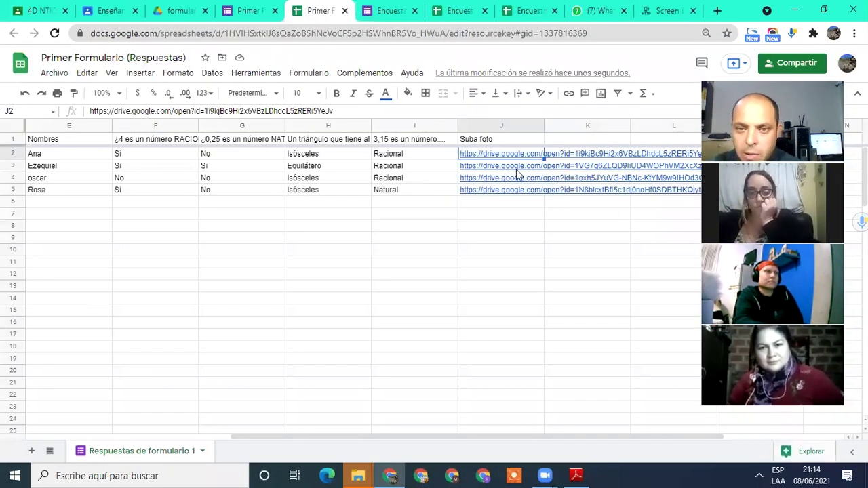
{"action": "mouse_move", "coordinate": [512, 173]}
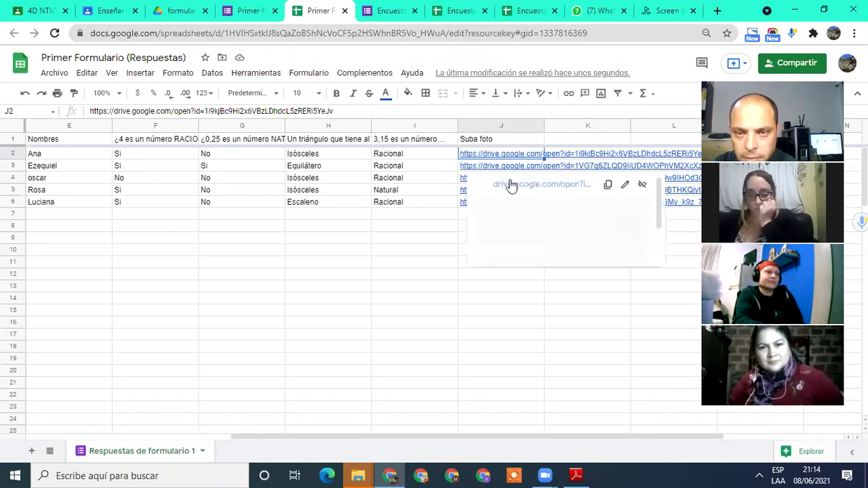
{"action": "left_click", "coordinate": [511, 184]}
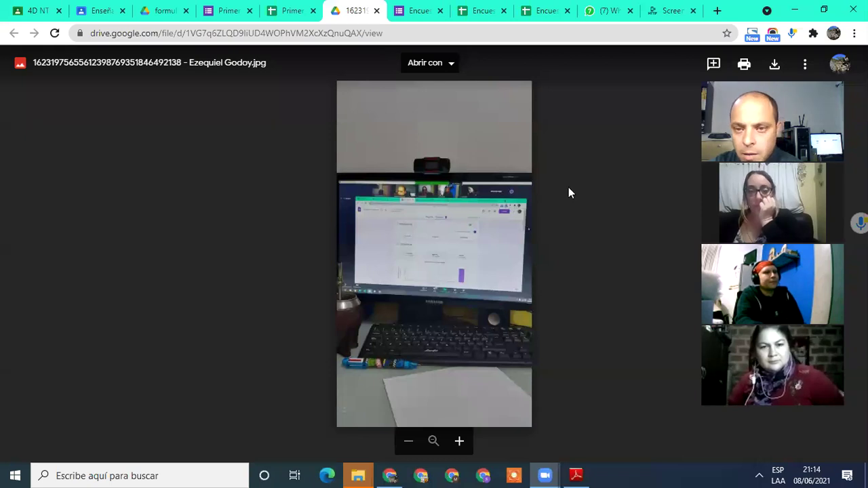
{"action": "key", "text": "ctrl+w"}
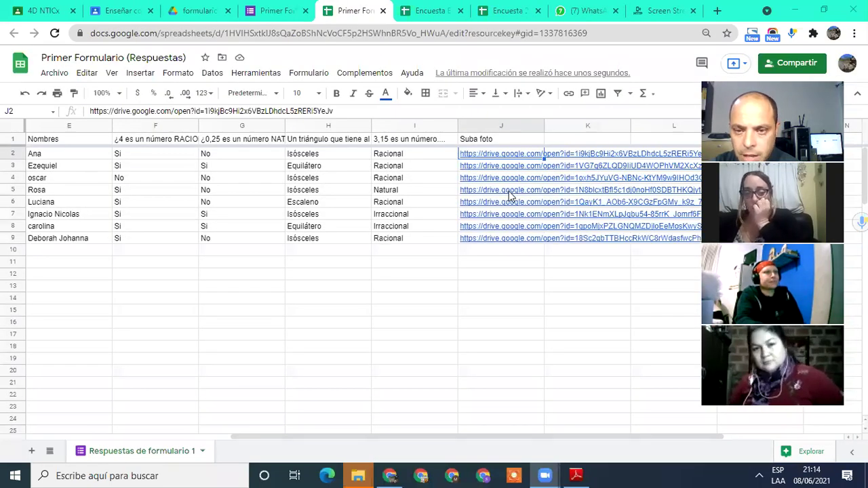
{"action": "mouse_move", "coordinate": [510, 194]}
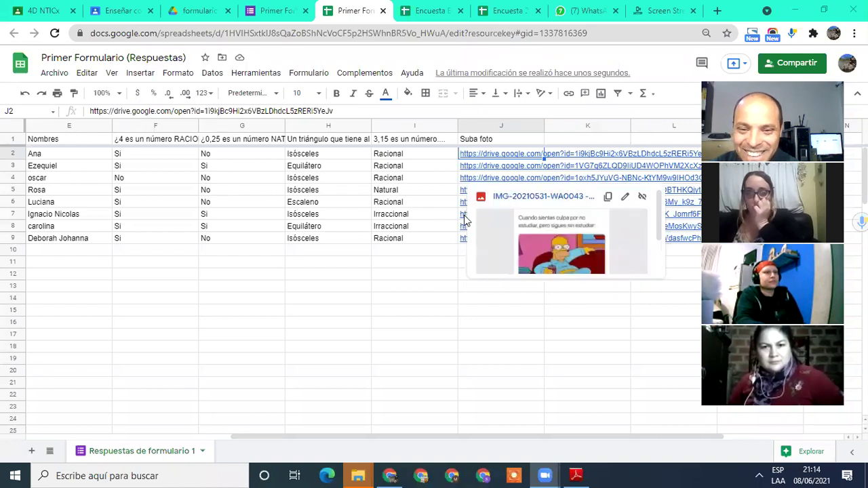
{"action": "mouse_move", "coordinate": [466, 218]}
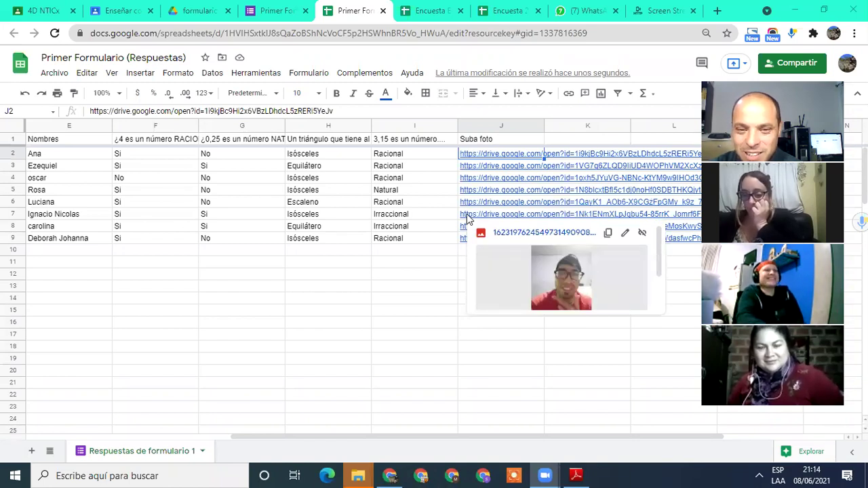
{"action": "mouse_move", "coordinate": [465, 233]}
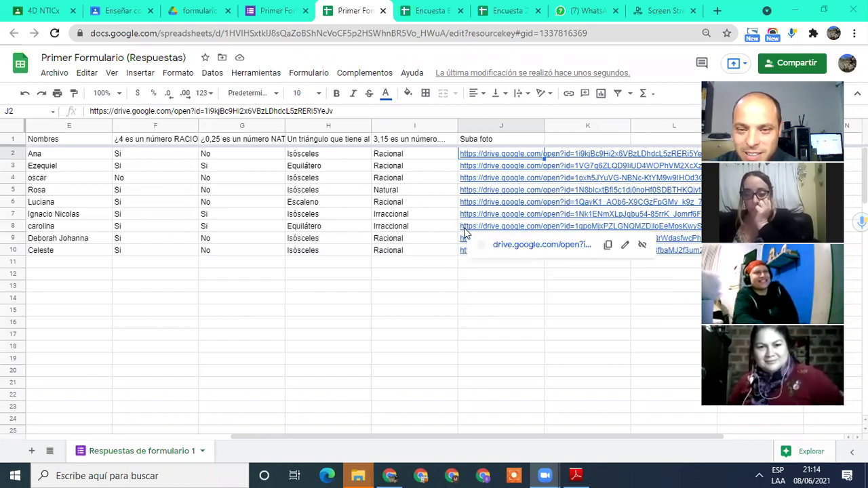
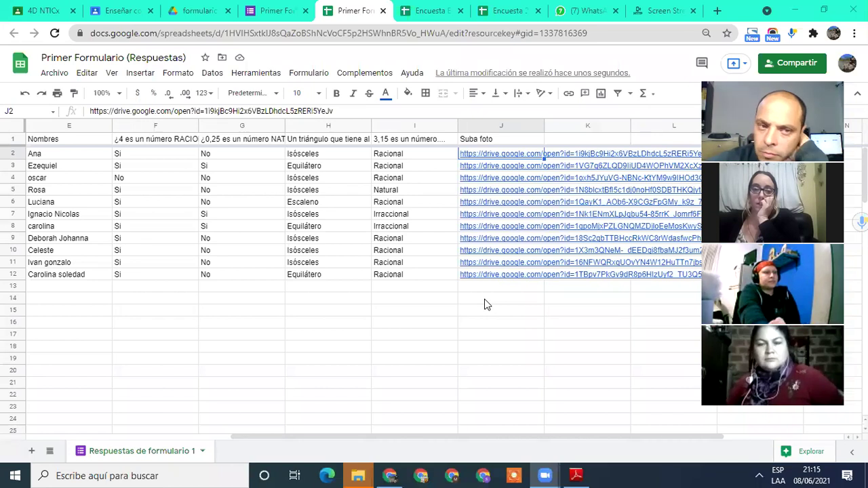
Create a filter over the whole table of form responses.
{"action": "left_click_drag", "start_coordinate": [312, 436], "coordinate": [308, 413]}
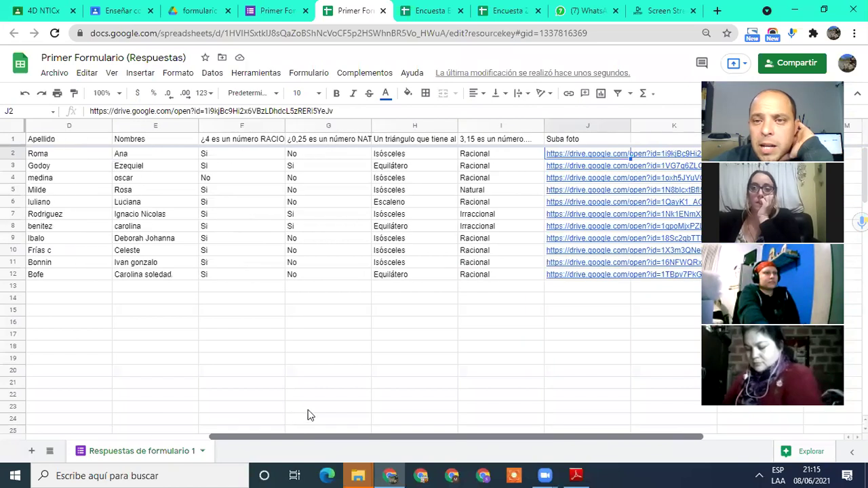
{"action": "left_click", "coordinate": [618, 94]}
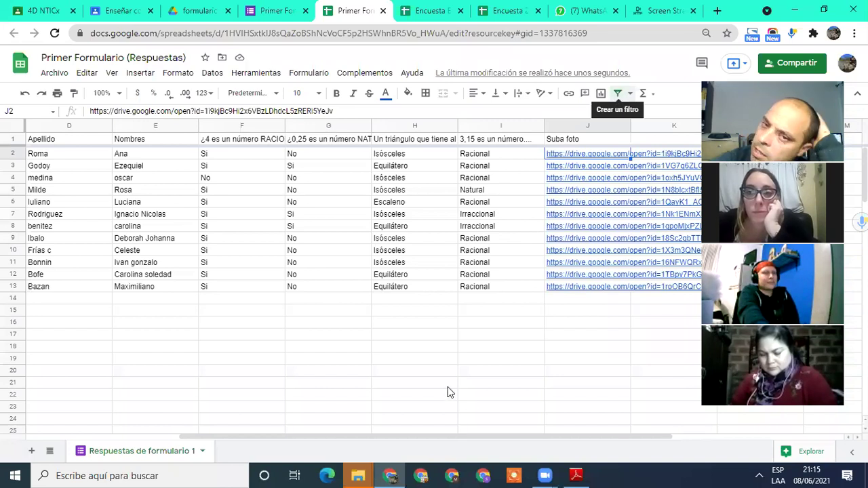
{"action": "left_click", "coordinate": [618, 94]}
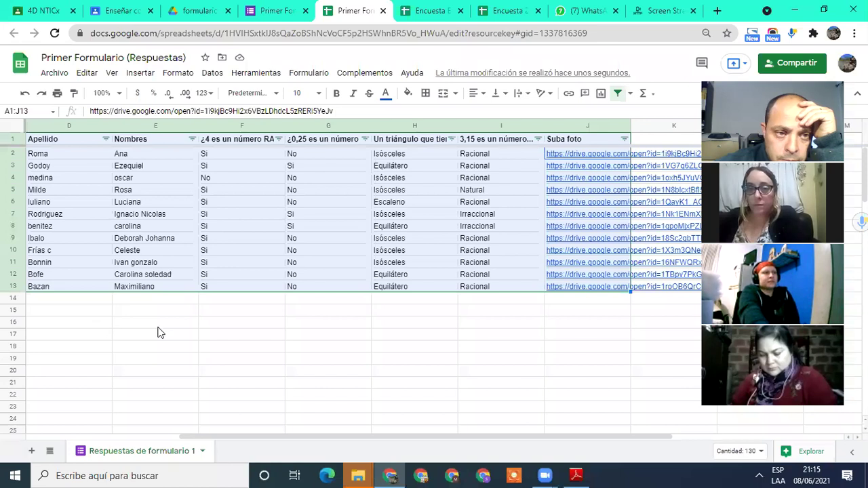
{"action": "left_click", "coordinate": [158, 302]}
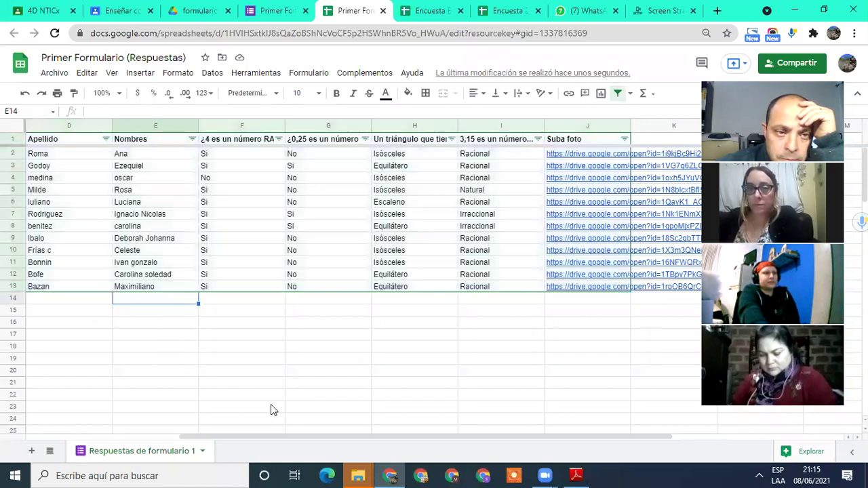
Filter the "¿0,25 es un número NATURAL?" column to only the "Si" answers, and restore the "No" answers after viewing them.
{"action": "scroll", "coordinate": [277, 429], "scroll_direction": "left", "scroll_amount": 3}
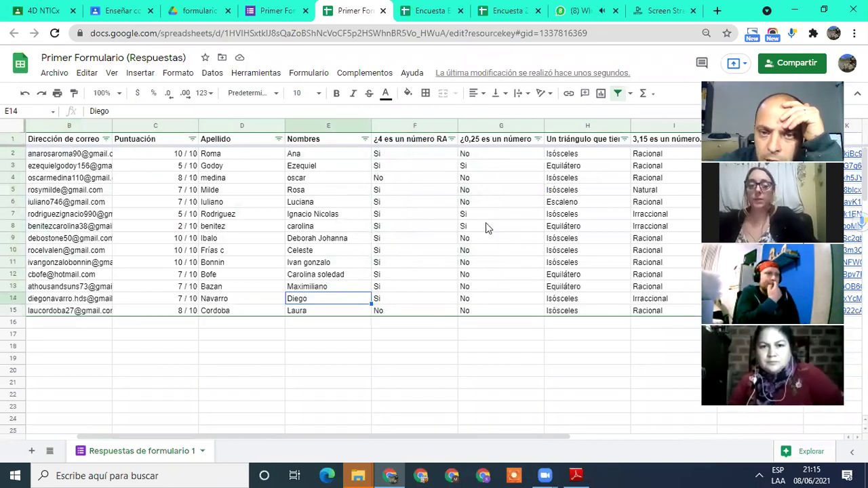
{"action": "left_click", "coordinate": [537, 142]}
{"action": "left_click", "coordinate": [538, 140]}
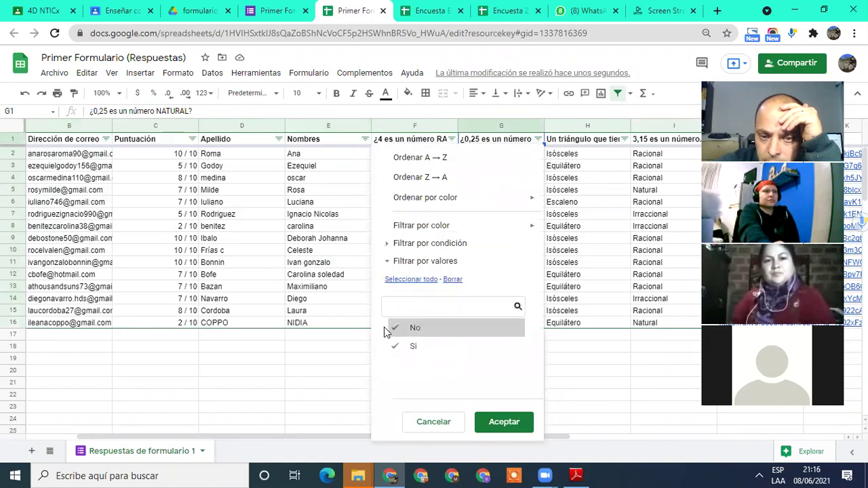
{"action": "left_click", "coordinate": [396, 342]}
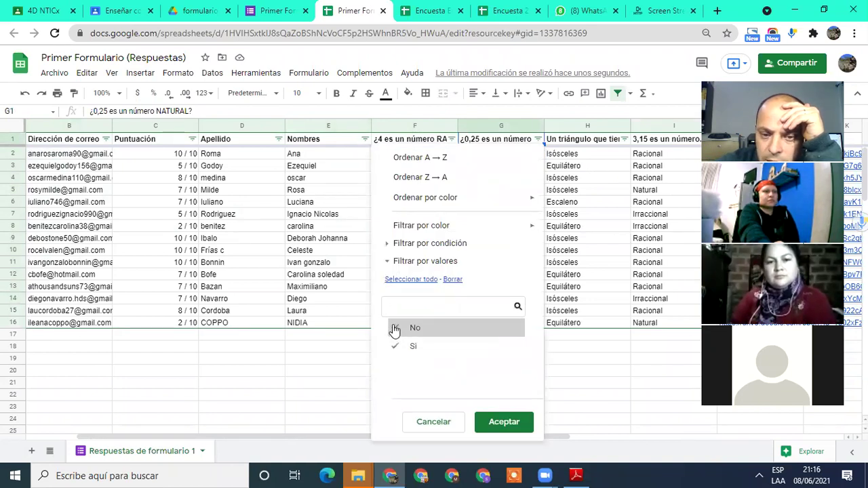
{"action": "left_click", "coordinate": [395, 329]}
{"action": "left_click", "coordinate": [502, 422]}
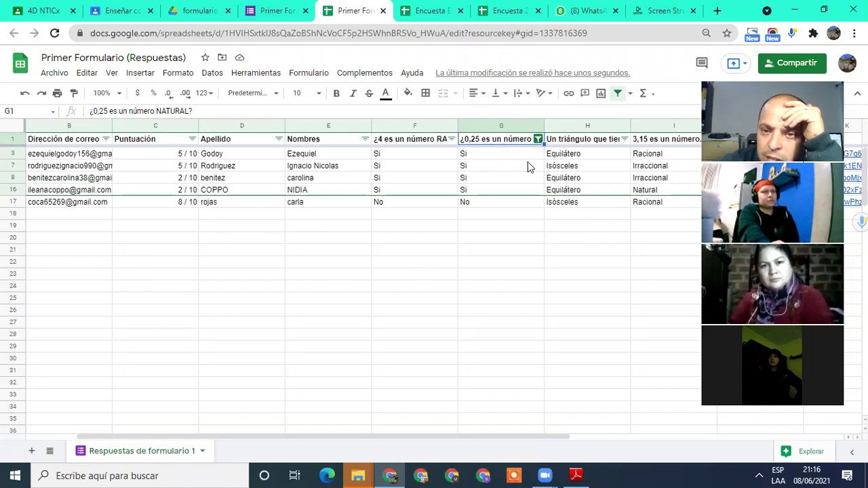
{"action": "left_click", "coordinate": [538, 139]}
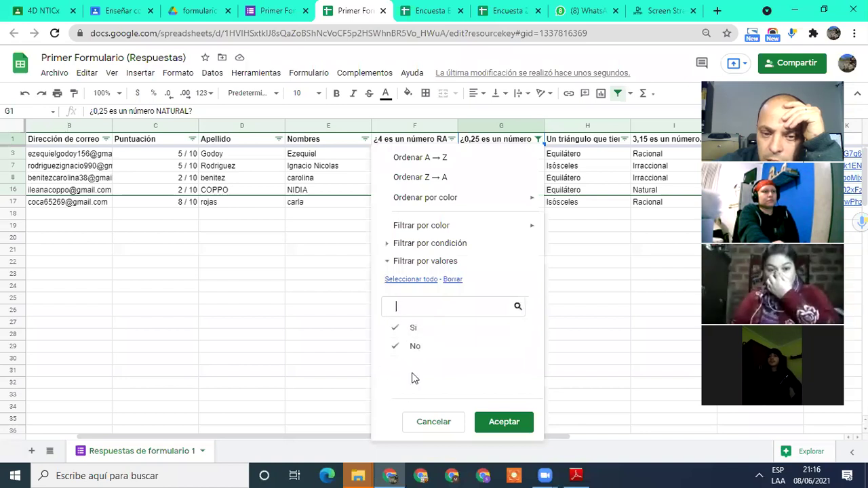
{"action": "left_click", "coordinate": [339, 406]}
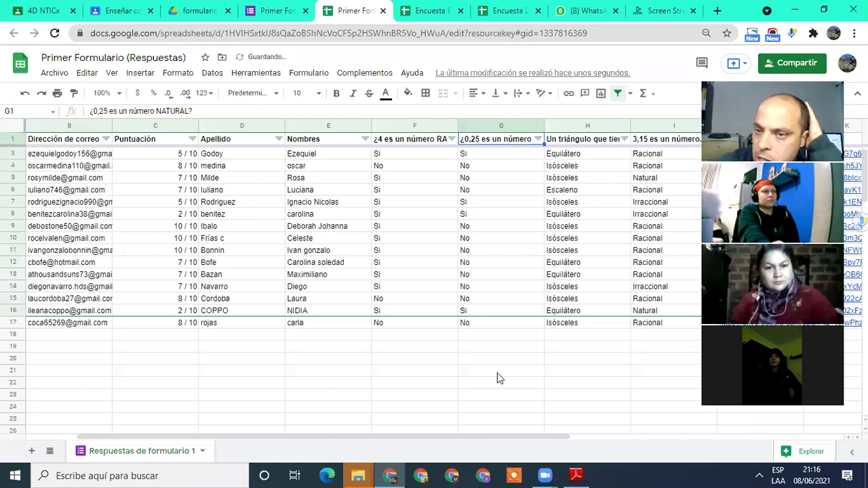
Filter the column of the congruent-sides triangle question to show only the "Isósceles" answers.
{"action": "left_click", "coordinate": [623, 139]}
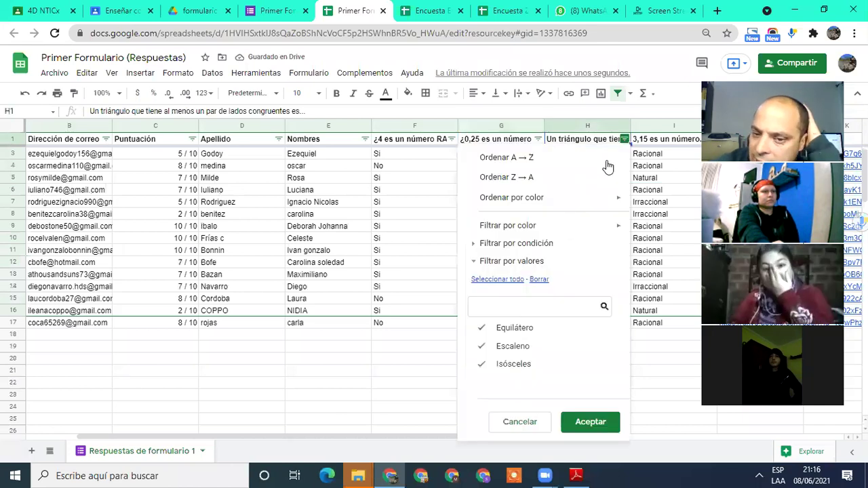
{"action": "left_click", "coordinate": [482, 346]}
{"action": "left_click", "coordinate": [482, 346]}
{"action": "left_click", "coordinate": [482, 327]}
{"action": "left_click", "coordinate": [482, 347]}
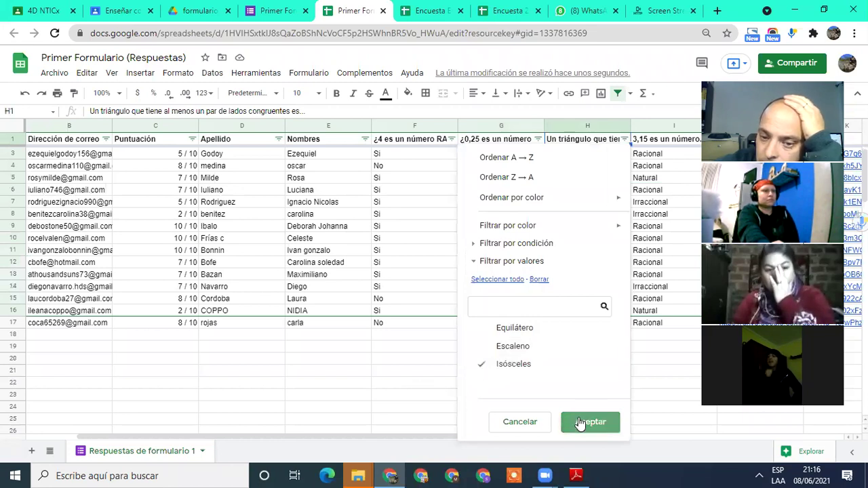
{"action": "key", "text": "Return"}
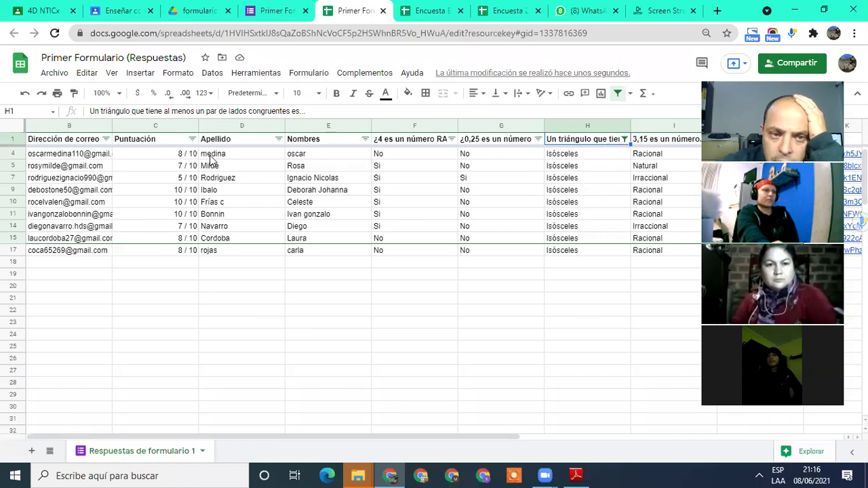
Restore the "Equilátero" and "Escaleno" answers in the filter of the congruent-sides triangle question column.
{"action": "left_click", "coordinate": [624, 139]}
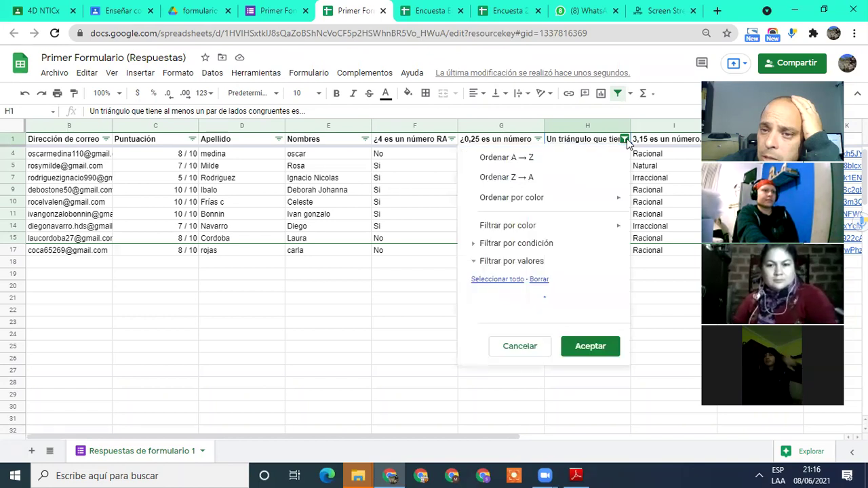
{"action": "left_click", "coordinate": [488, 349]}
{"action": "left_click", "coordinate": [489, 364]}
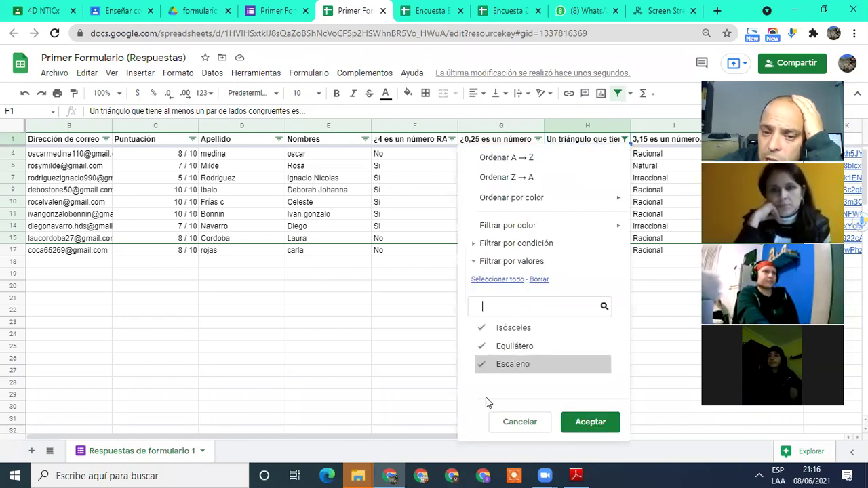
{"action": "left_click", "coordinate": [567, 421]}
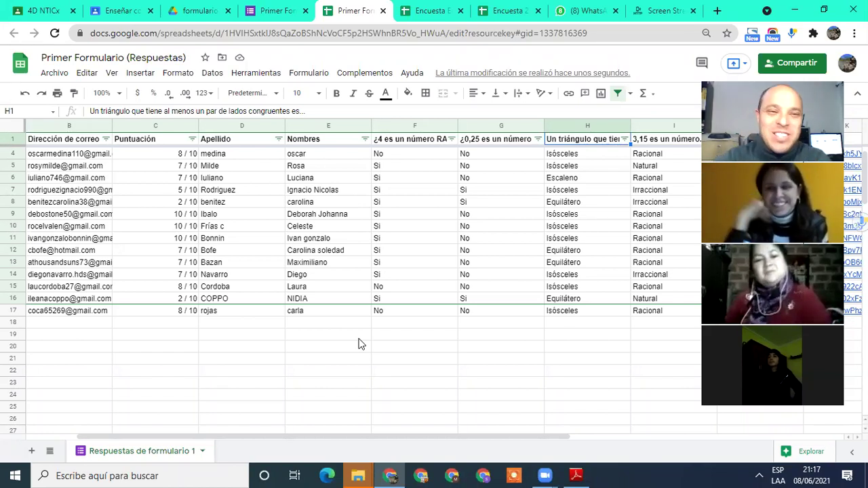
{"action": "left_click", "coordinate": [76, 227]}
{"action": "right_click", "coordinate": [73, 226]}
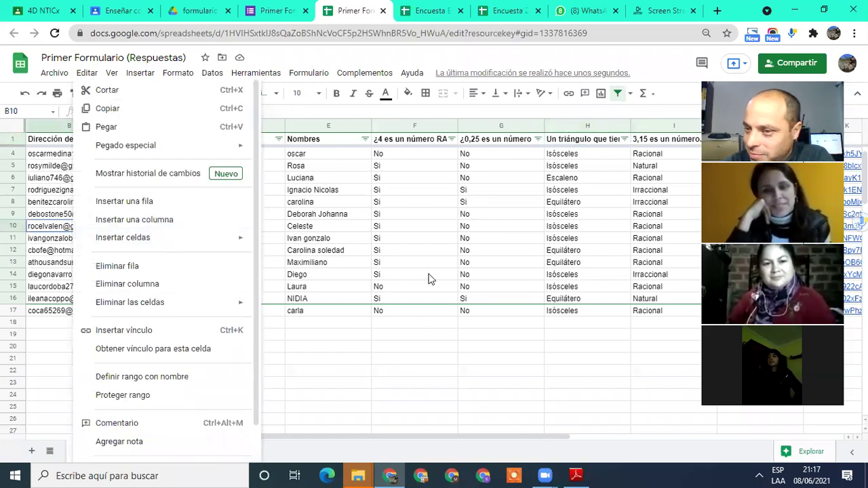
{"action": "left_click", "coordinate": [422, 254]}
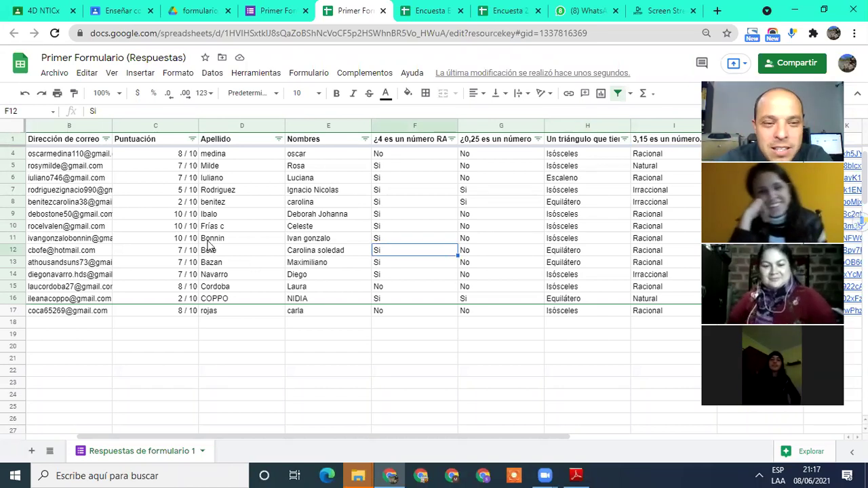
Try to filter the "Puntuación" column with the condition "Mayor o igual que" 7.
{"action": "scroll", "coordinate": [204, 240], "scroll_direction": "up", "scroll_amount": 1}
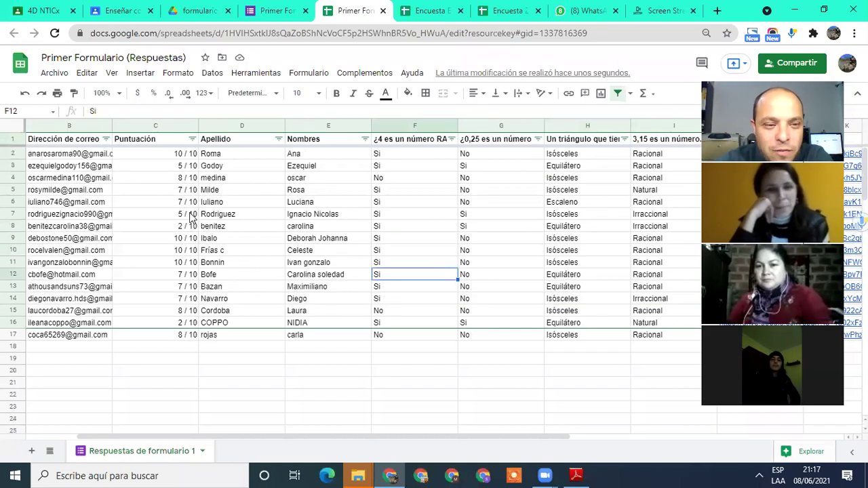
{"action": "left_click", "coordinate": [192, 139]}
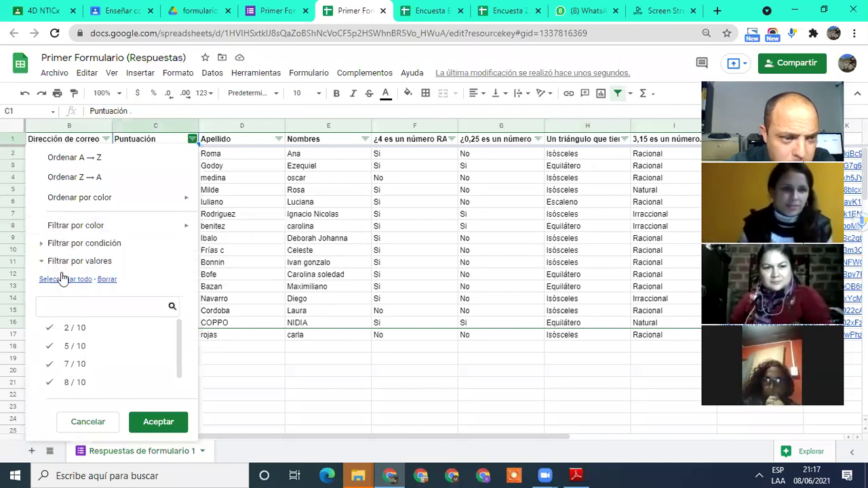
{"action": "left_click", "coordinate": [43, 263]}
{"action": "left_click", "coordinate": [43, 263]}
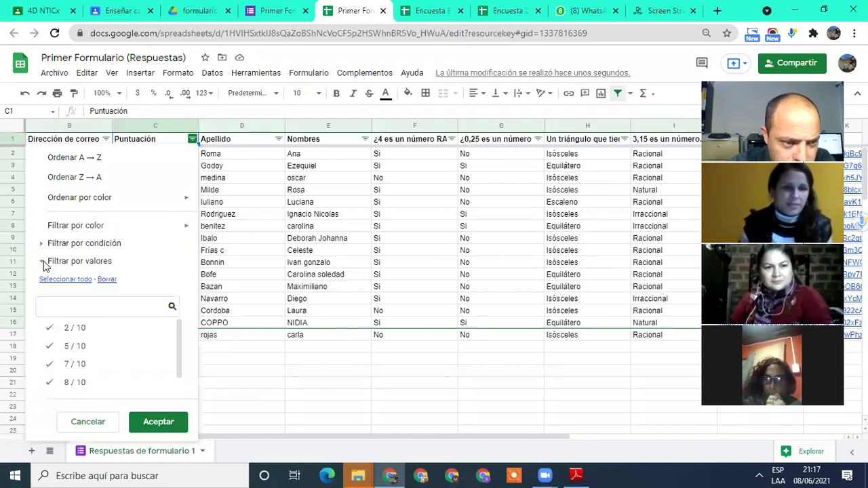
{"action": "left_click", "coordinate": [69, 245]}
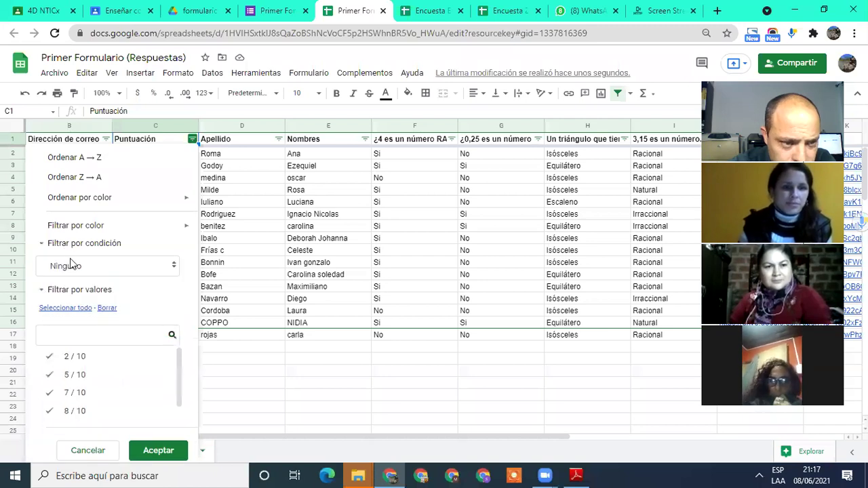
{"action": "left_click", "coordinate": [76, 272]}
{"action": "scroll", "coordinate": [93, 326], "scroll_direction": "down", "scroll_amount": 3}
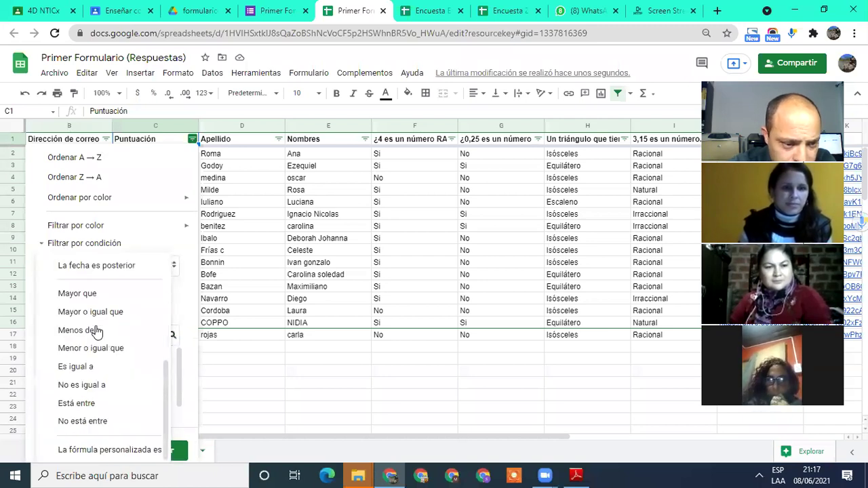
{"action": "left_click", "coordinate": [77, 294]}
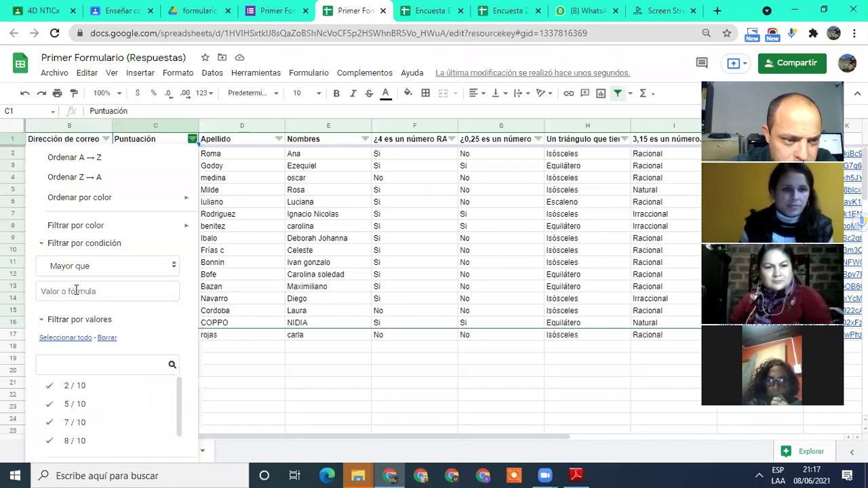
{"action": "left_click", "coordinate": [130, 267]}
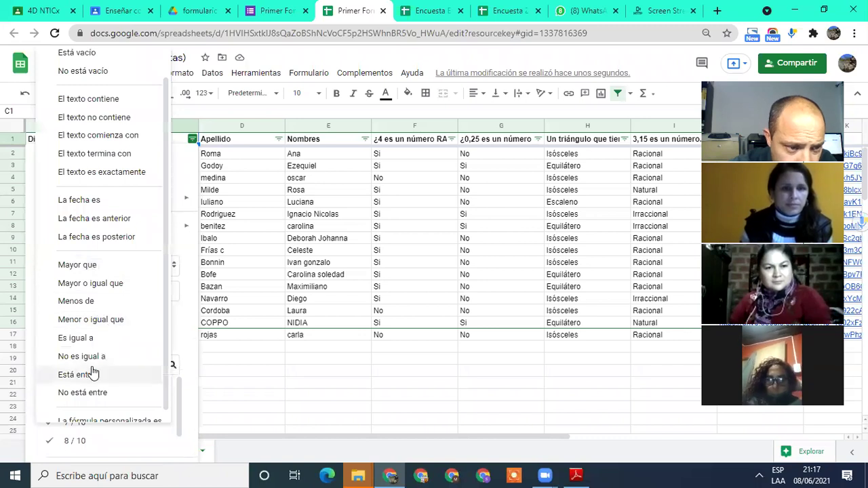
{"action": "left_click", "coordinate": [92, 285]}
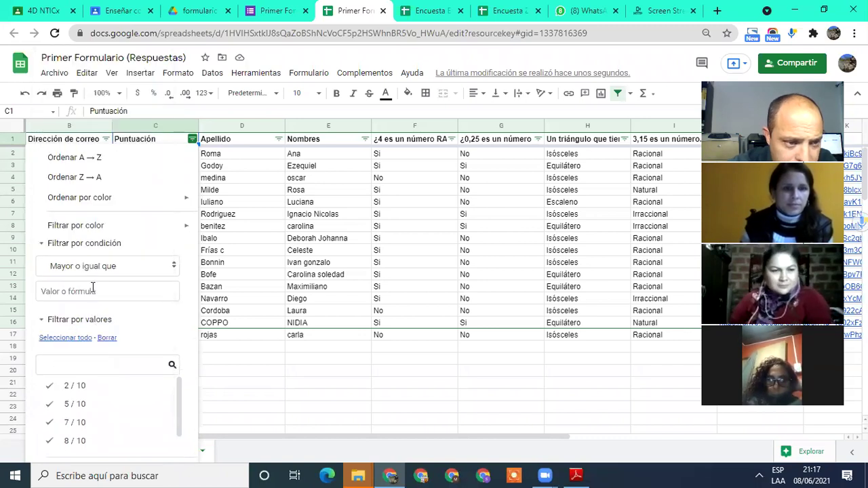
{"action": "left_click", "coordinate": [93, 290]}
{"action": "type", "text": "7"}
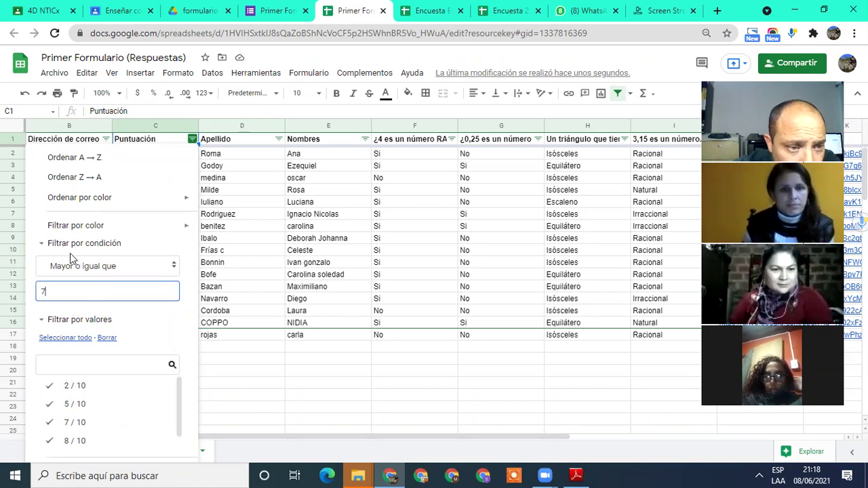
{"action": "key", "text": "Escape"}
{"action": "left_click", "coordinate": [71, 290]}
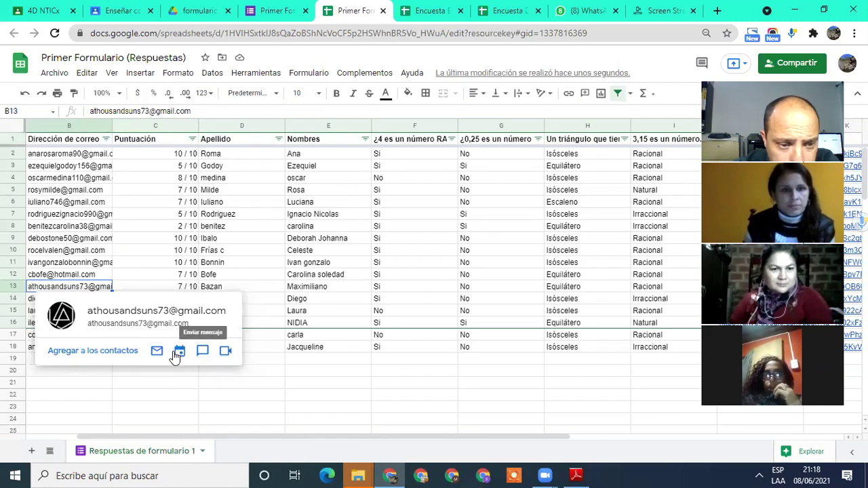
{"action": "left_click", "coordinate": [161, 414]}
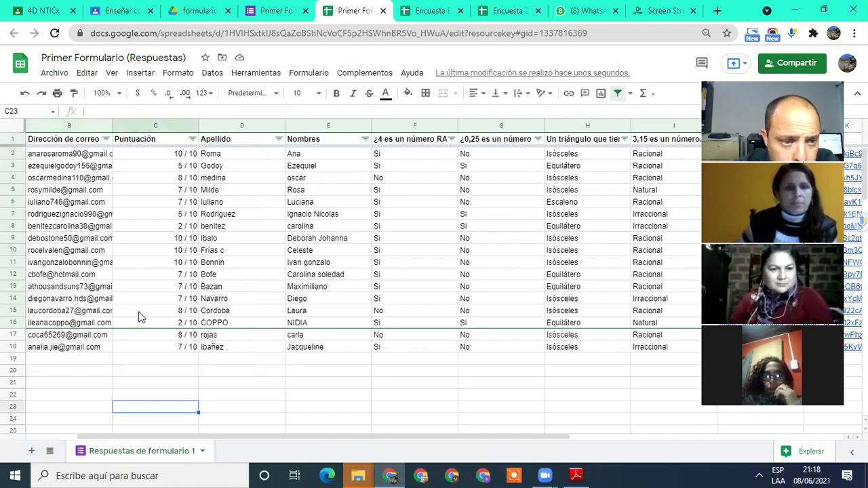
Filter the "Puntuación" column by condition to show only scores greater than or equal to 7.
{"action": "left_click", "coordinate": [193, 139]}
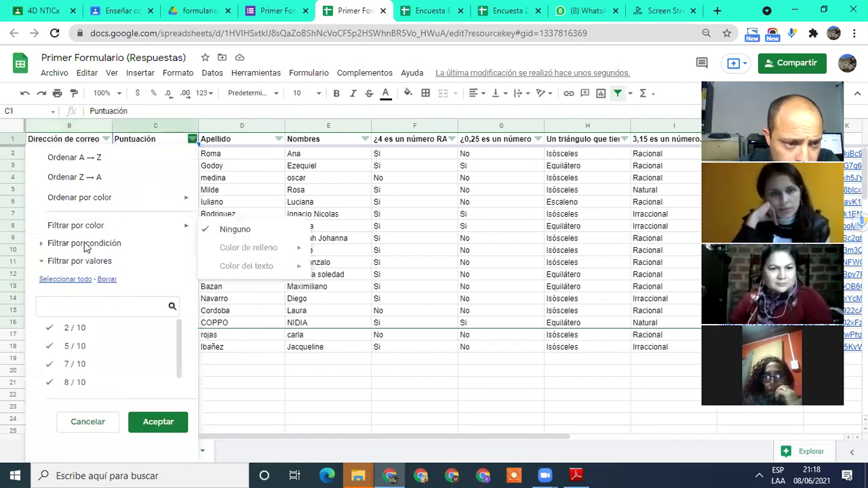
{"action": "left_click", "coordinate": [42, 246]}
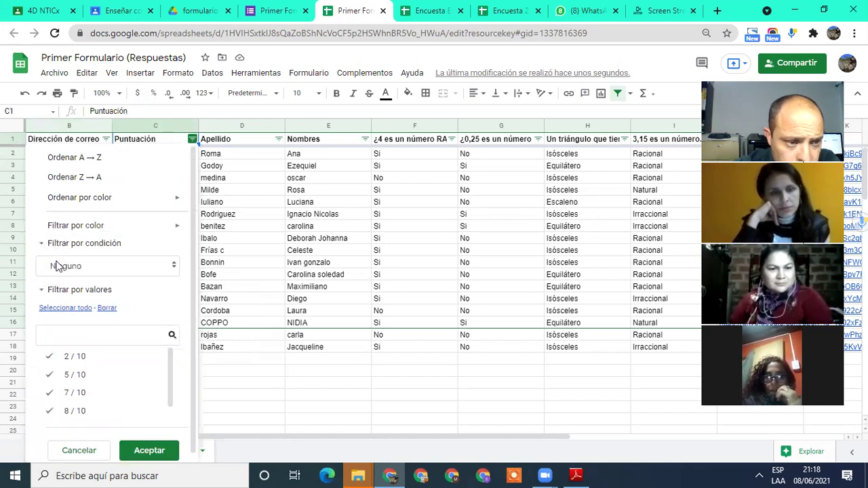
{"action": "left_click", "coordinate": [57, 265]}
{"action": "scroll", "coordinate": [74, 312], "scroll_direction": "down", "scroll_amount": 3}
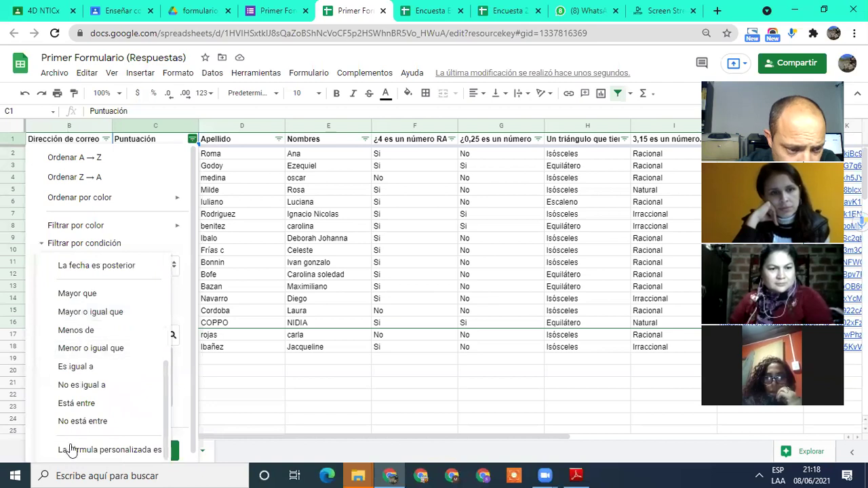
{"action": "left_click", "coordinate": [83, 314]}
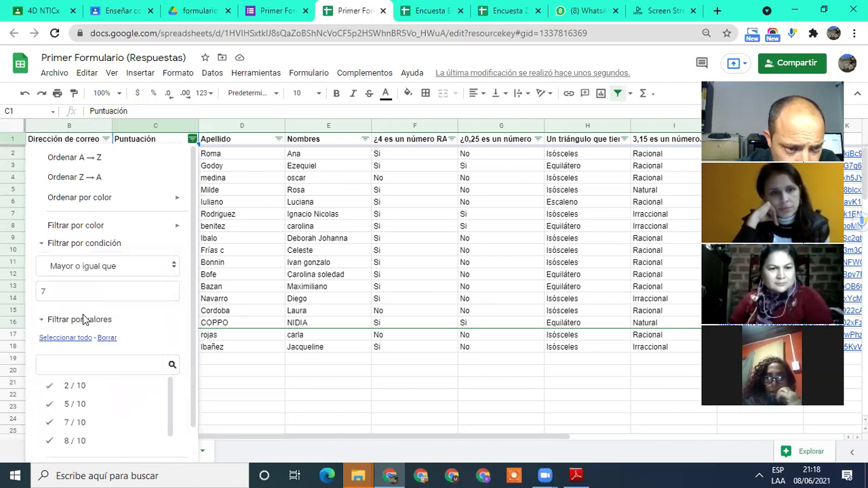
{"action": "left_click", "coordinate": [52, 293]}
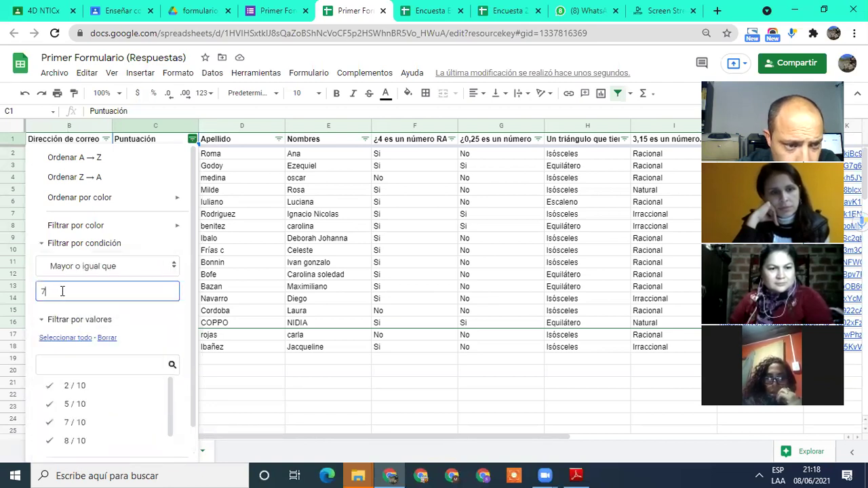
{"action": "scroll", "coordinate": [178, 325], "scroll_direction": "down", "scroll_amount": 1}
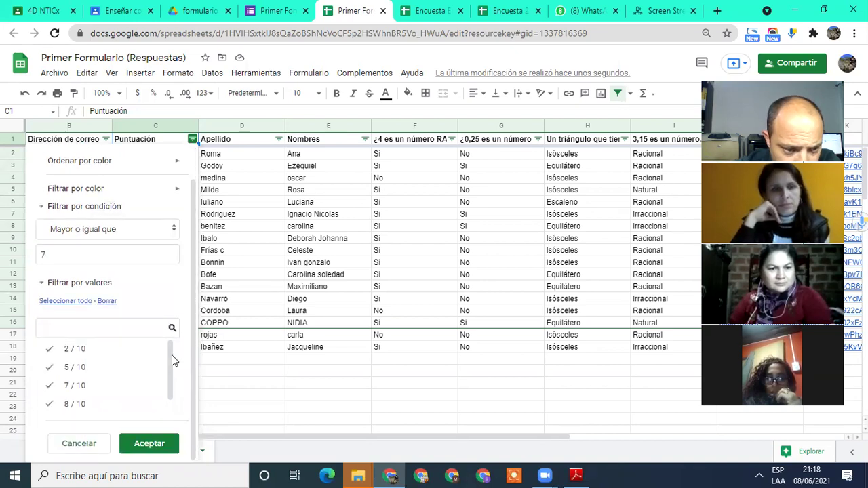
{"action": "left_click", "coordinate": [149, 443]}
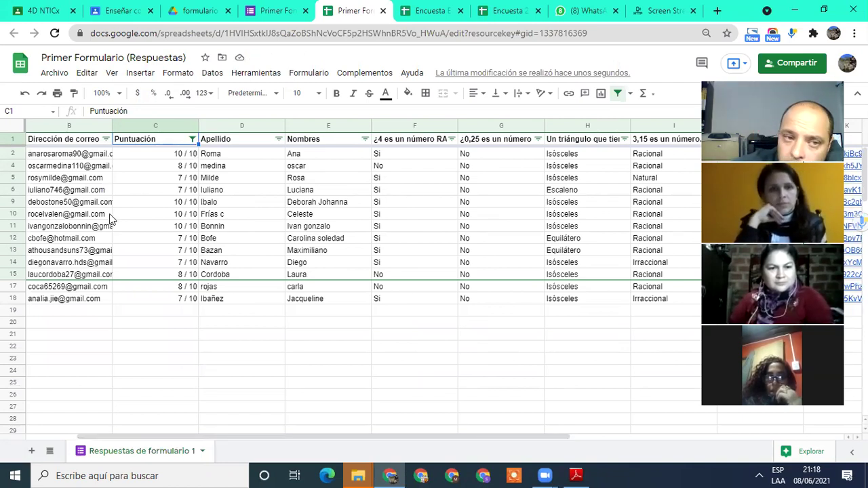
{"action": "left_click", "coordinate": [192, 140]}
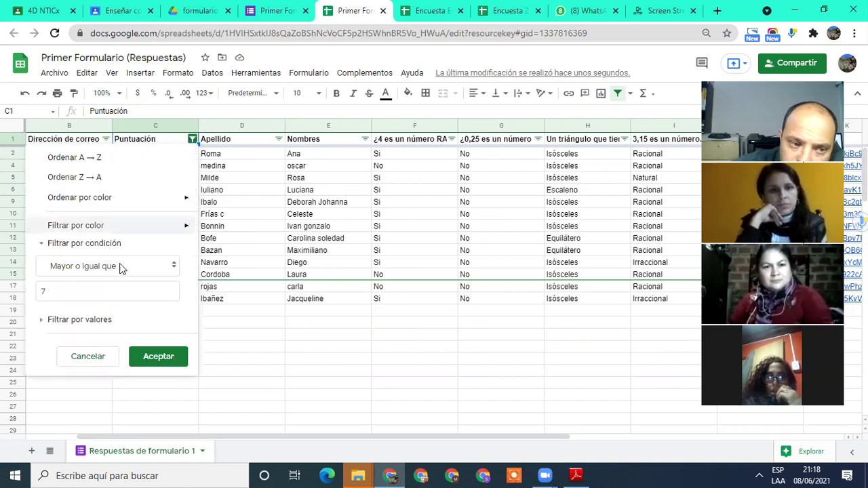
{"action": "mouse_move", "coordinate": [80, 229]}
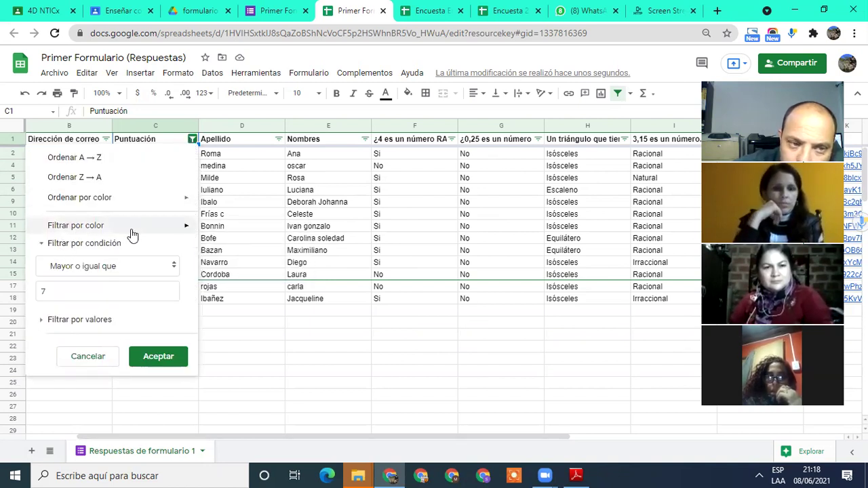
{"action": "left_click", "coordinate": [88, 247]}
{"action": "left_click", "coordinate": [89, 248]}
{"action": "left_click", "coordinate": [97, 269]}
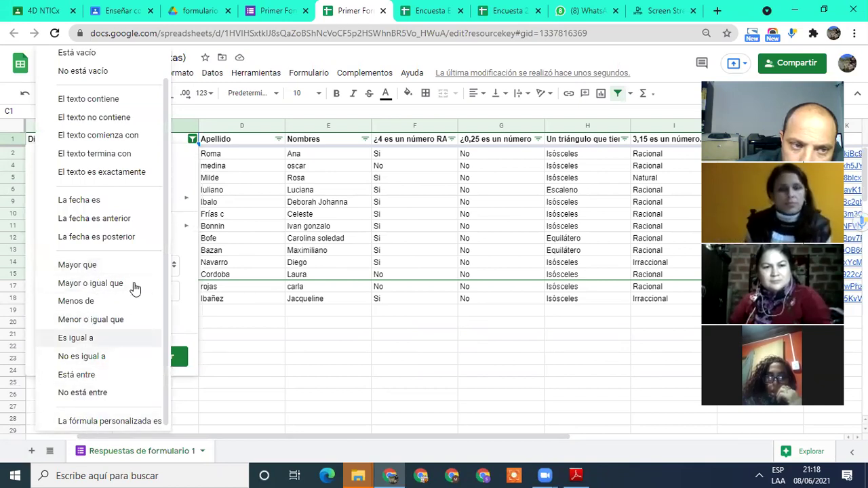
{"action": "left_click_drag", "start_coordinate": [164, 238], "coordinate": [161, 193]}
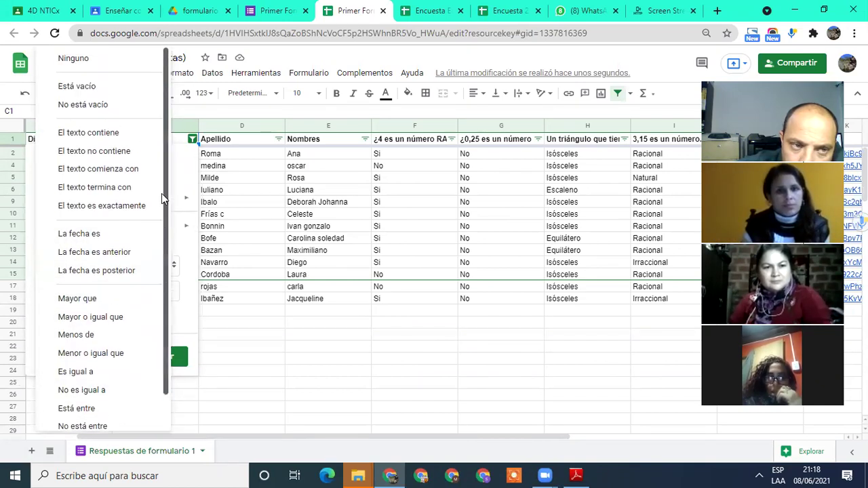
{"action": "left_click", "coordinate": [244, 316]}
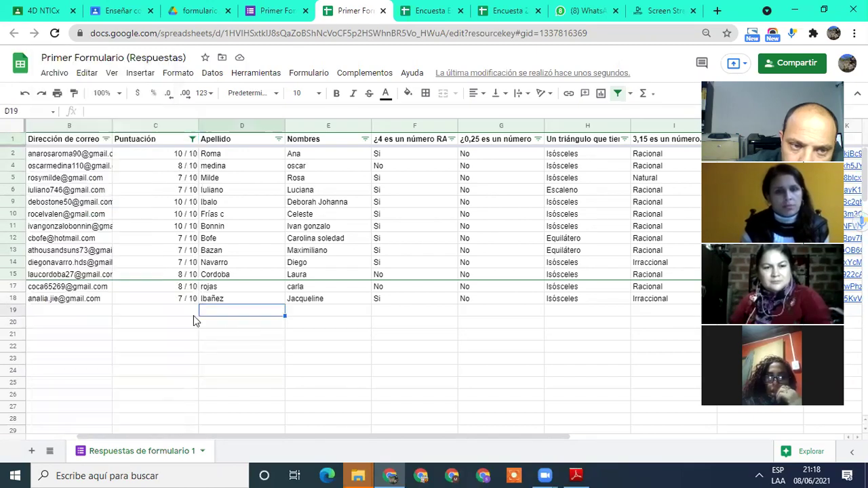
{"action": "left_click", "coordinate": [192, 139]}
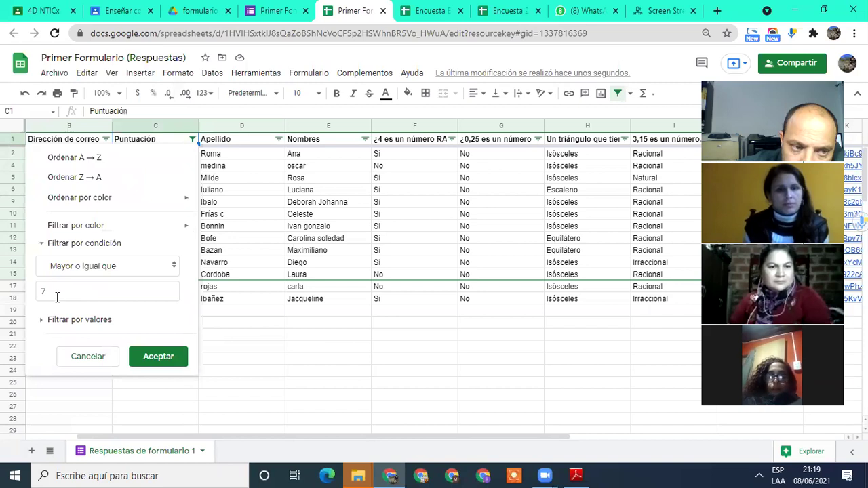
{"action": "left_click", "coordinate": [40, 243]}
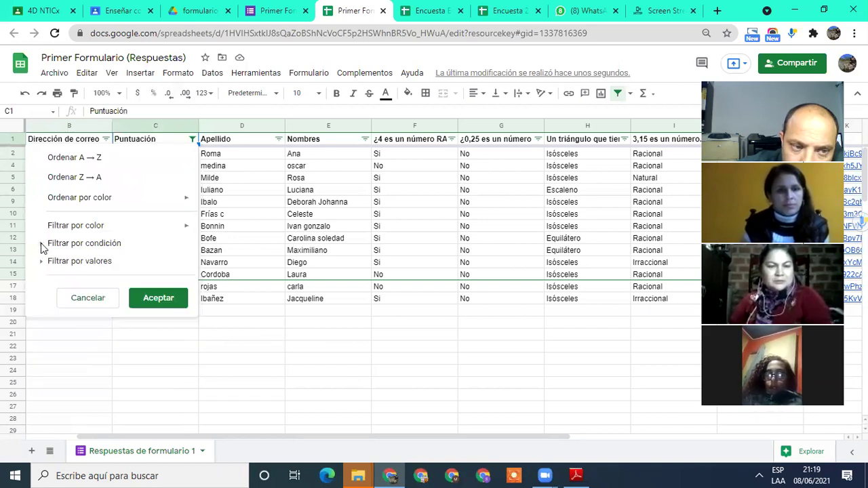
{"action": "left_click", "coordinate": [139, 299]}
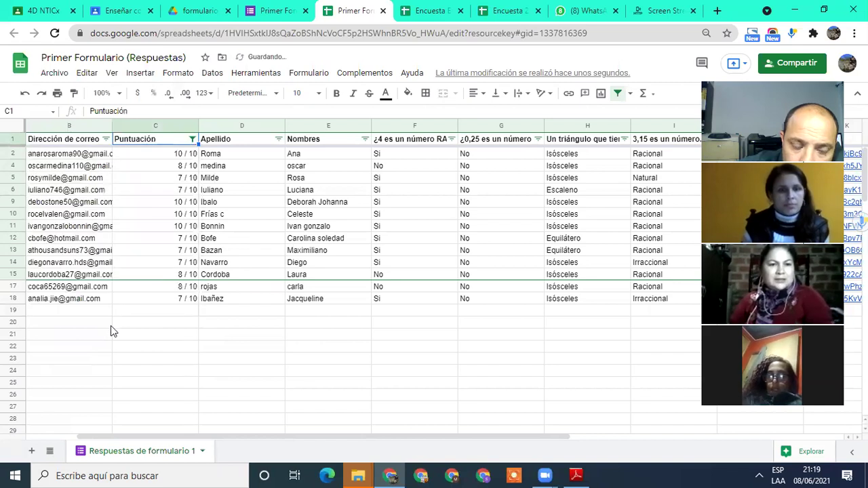
Change the filter condition of the "Puntuación" column to "Está vacío".
{"action": "left_click", "coordinate": [192, 139]}
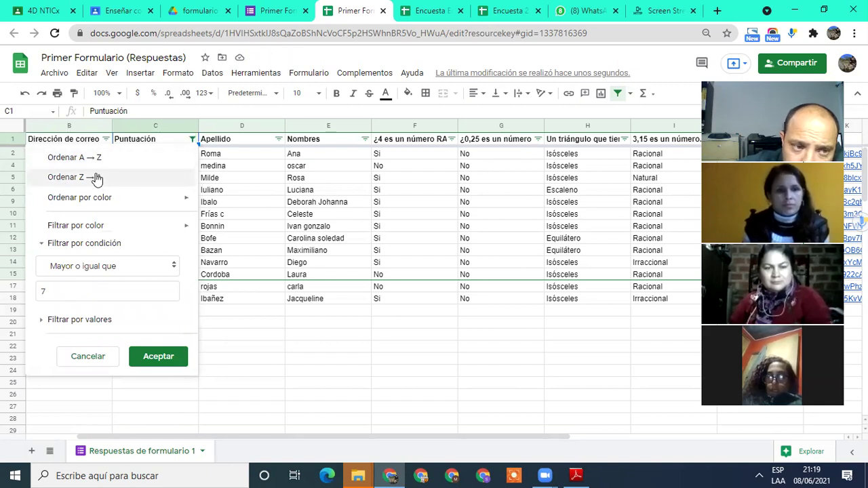
{"action": "left_click", "coordinate": [101, 269]}
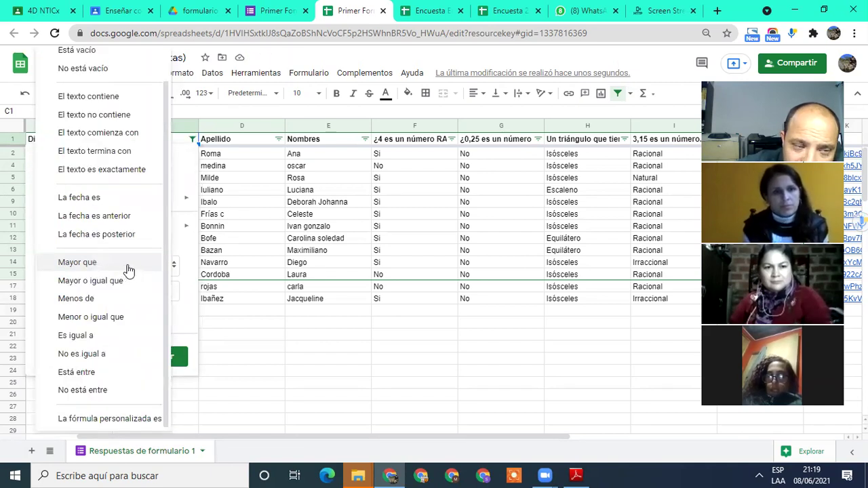
{"action": "scroll", "coordinate": [128, 266], "scroll_direction": "up", "scroll_amount": 2}
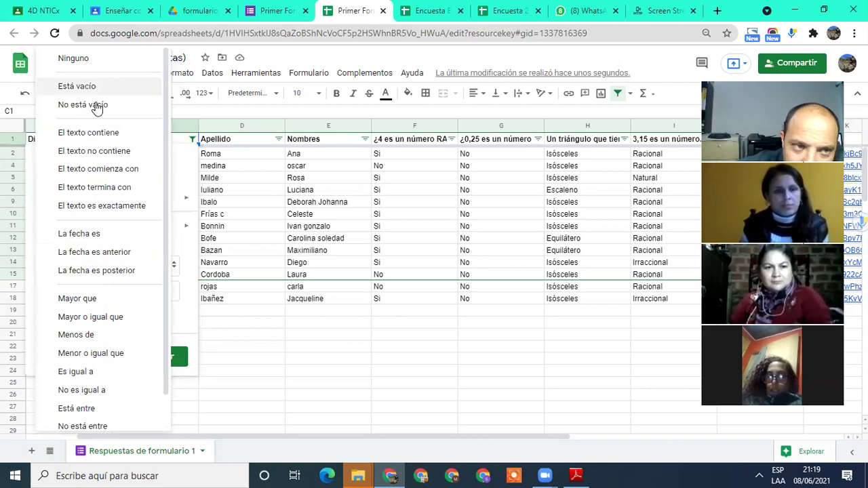
{"action": "left_click", "coordinate": [77, 86]}
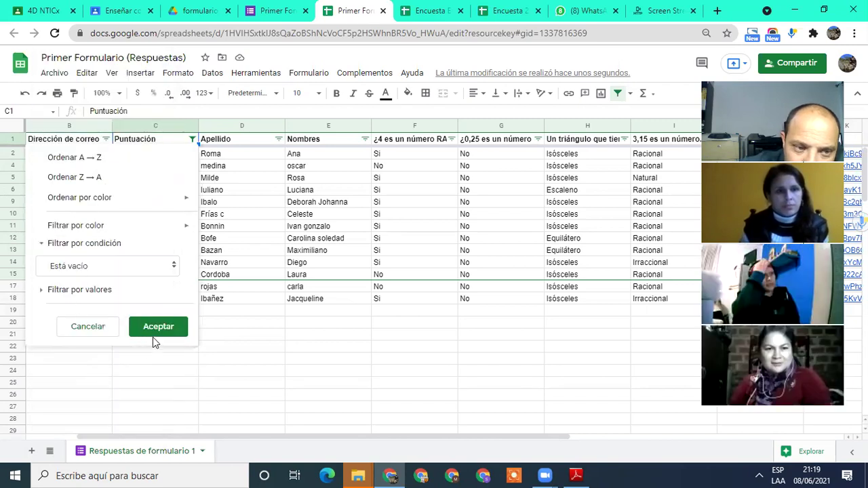
{"action": "key", "text": "Return"}
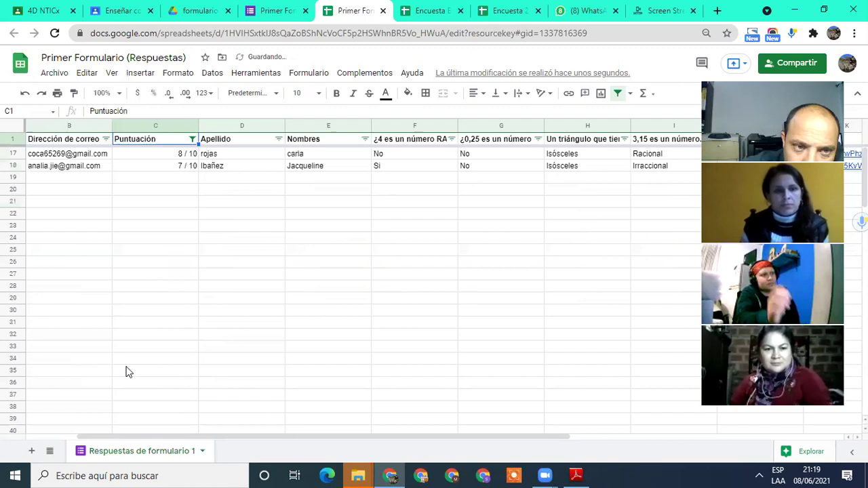
Clear the condition filter of the "Puntuación" column by setting it to "Ninguno".
{"action": "left_click", "coordinate": [192, 139]}
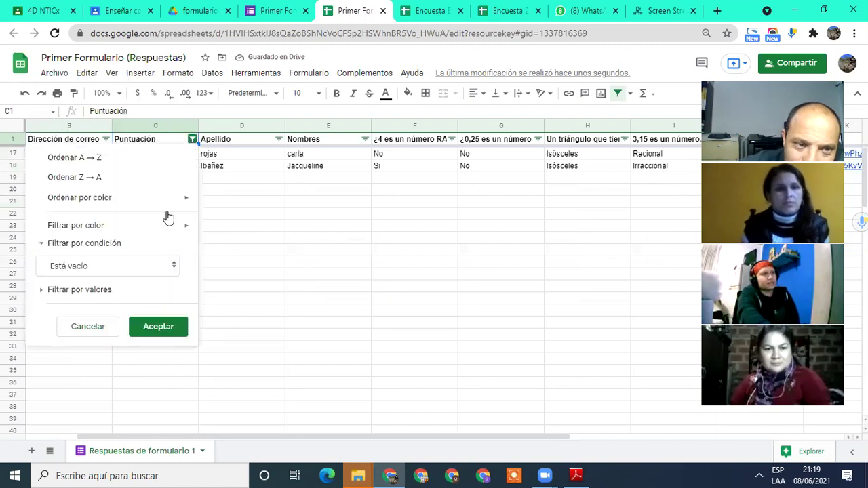
{"action": "left_click", "coordinate": [44, 245]}
{"action": "left_click", "coordinate": [43, 245]}
{"action": "left_click", "coordinate": [68, 266]}
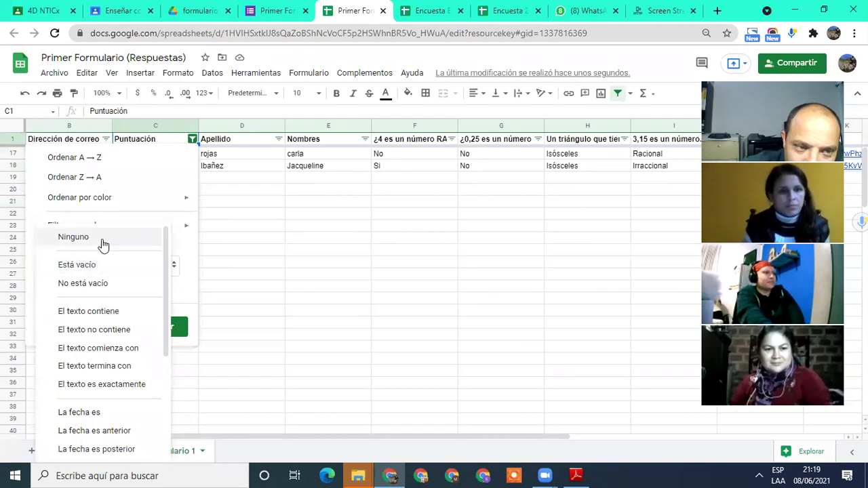
{"action": "left_click", "coordinate": [103, 239]}
{"action": "left_click", "coordinate": [157, 328]}
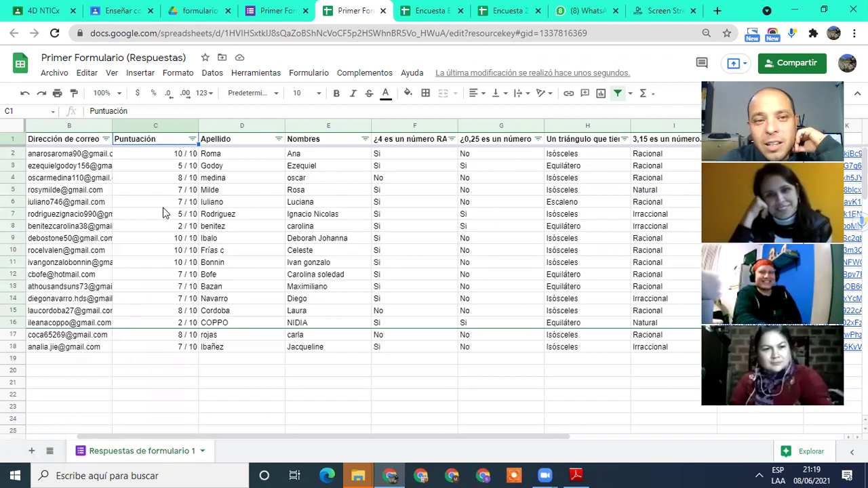
{"action": "left_click", "coordinate": [76, 157]}
{"action": "right_click", "coordinate": [76, 157]}
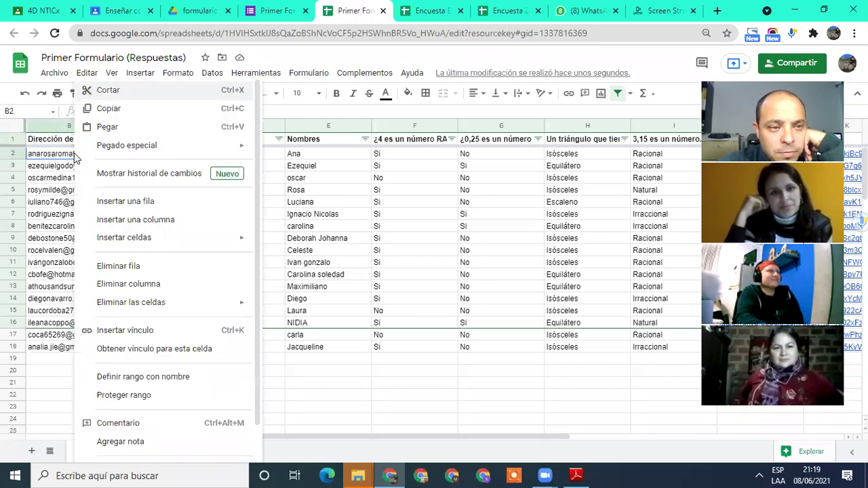
{"action": "left_click", "coordinate": [53, 158]}
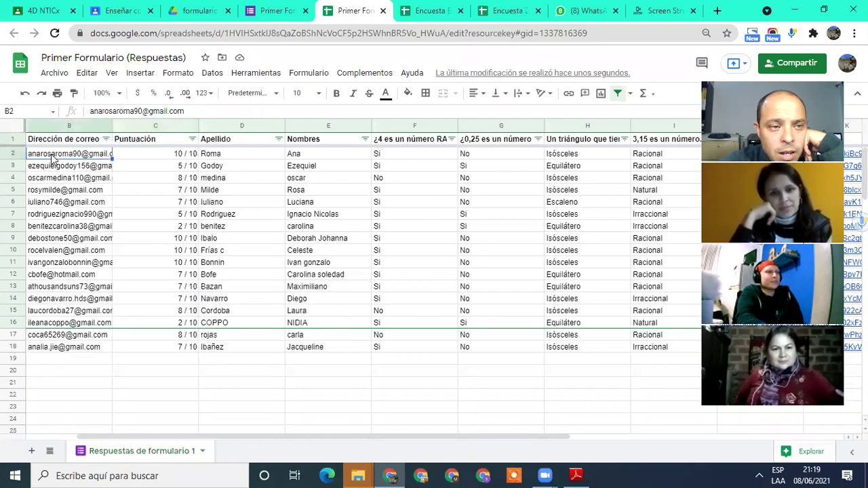
Sort the responses by the "Apellido" column in ascending order from A to Z.
{"action": "left_click", "coordinate": [220, 158]}
{"action": "left_click", "coordinate": [279, 138]}
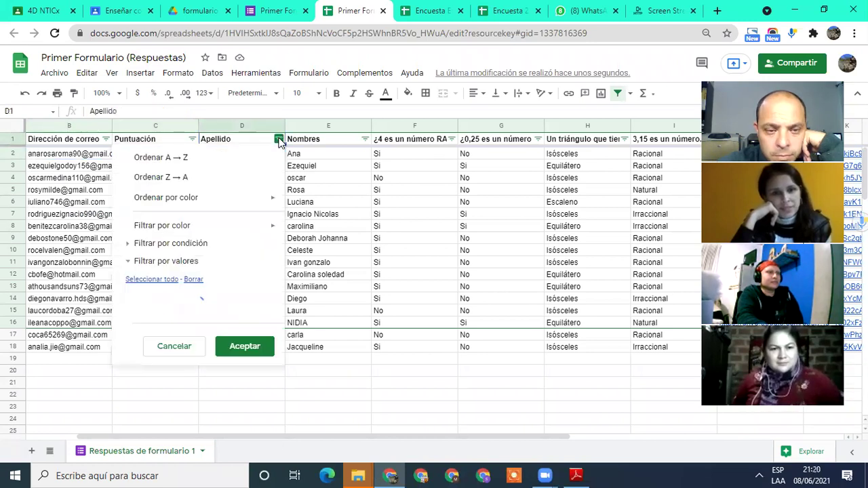
{"action": "left_click", "coordinate": [171, 157]}
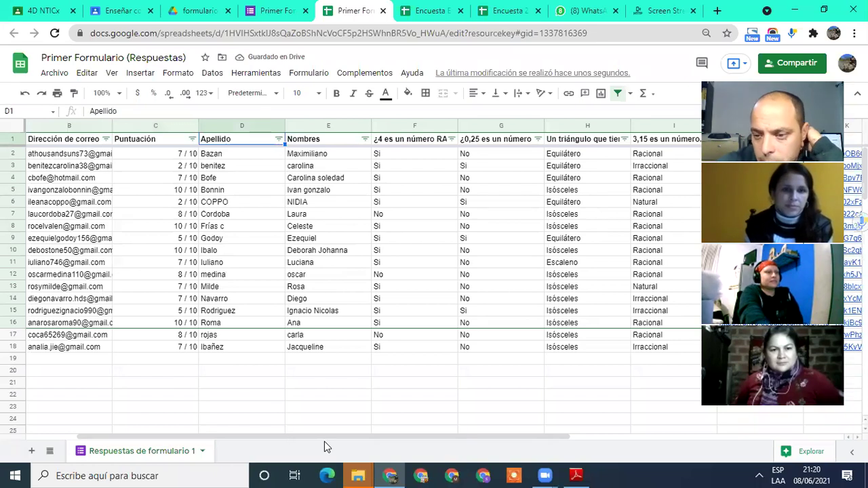
{"action": "left_click", "coordinate": [278, 139]}
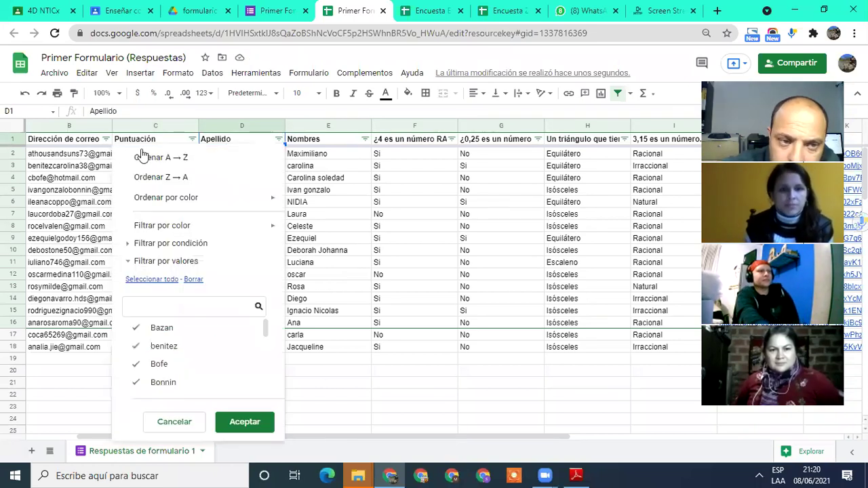
{"action": "left_click", "coordinate": [165, 158]}
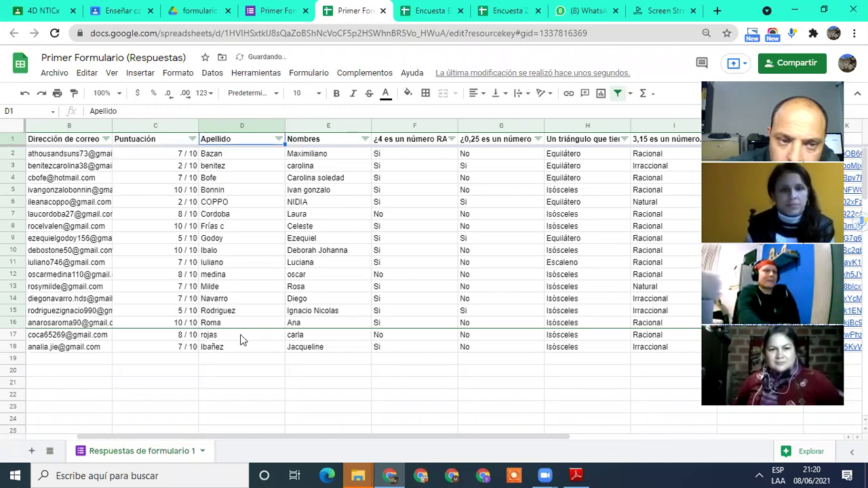